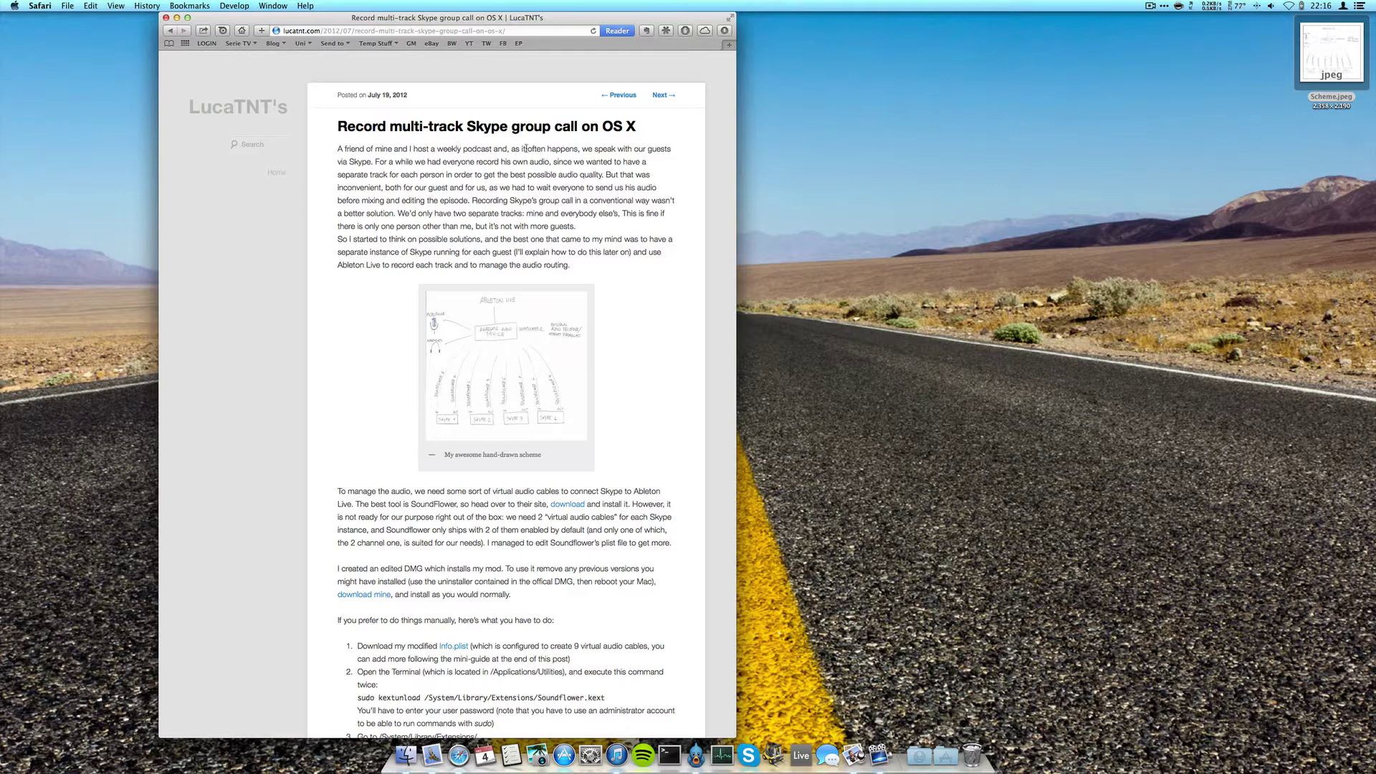
# Open Scheme.jpeg in Preview, move it beside the blog, and mark the SOUNDFLOWER A label.
pyautogui.doubleClick(1330, 54)
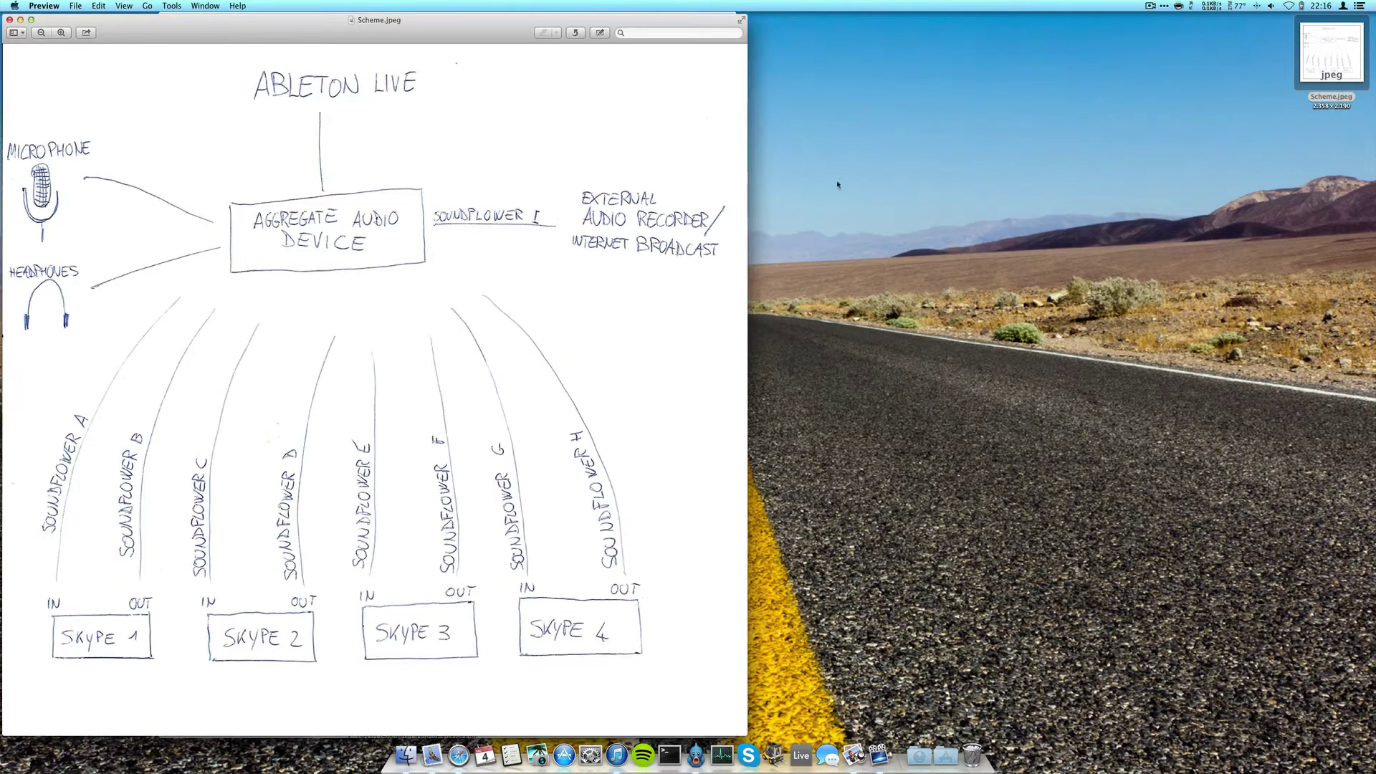
pyautogui.moveTo(467, 13); pyautogui.dragTo(742, 13)
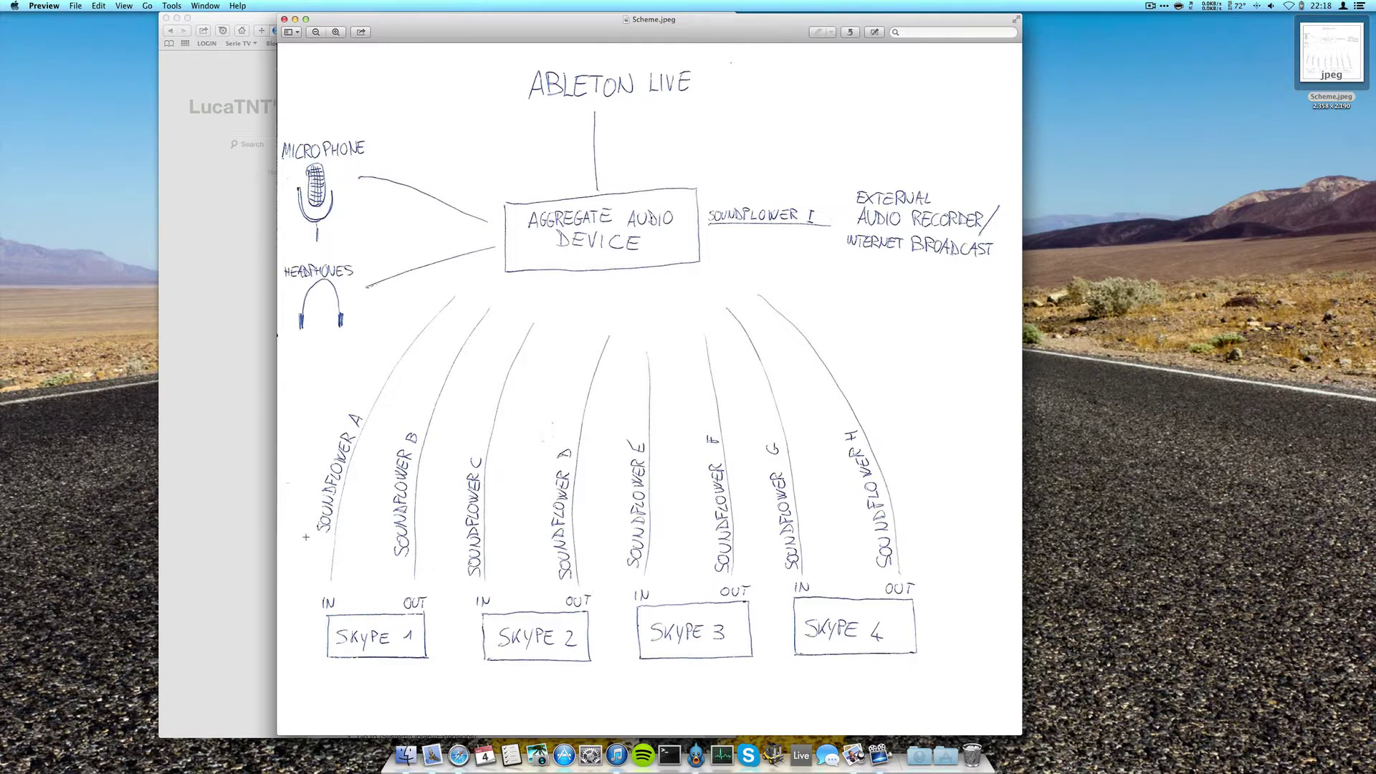
pyautogui.moveTo(306, 536); pyautogui.dragTo(382, 403)
# Close the Scheme.jpeg diagram and scroll the blog post down to the Soundflower instructions.
pyautogui.click(397, 404)
pyautogui.click(284, 20)
pyautogui.scroll(-3, 385, 402)
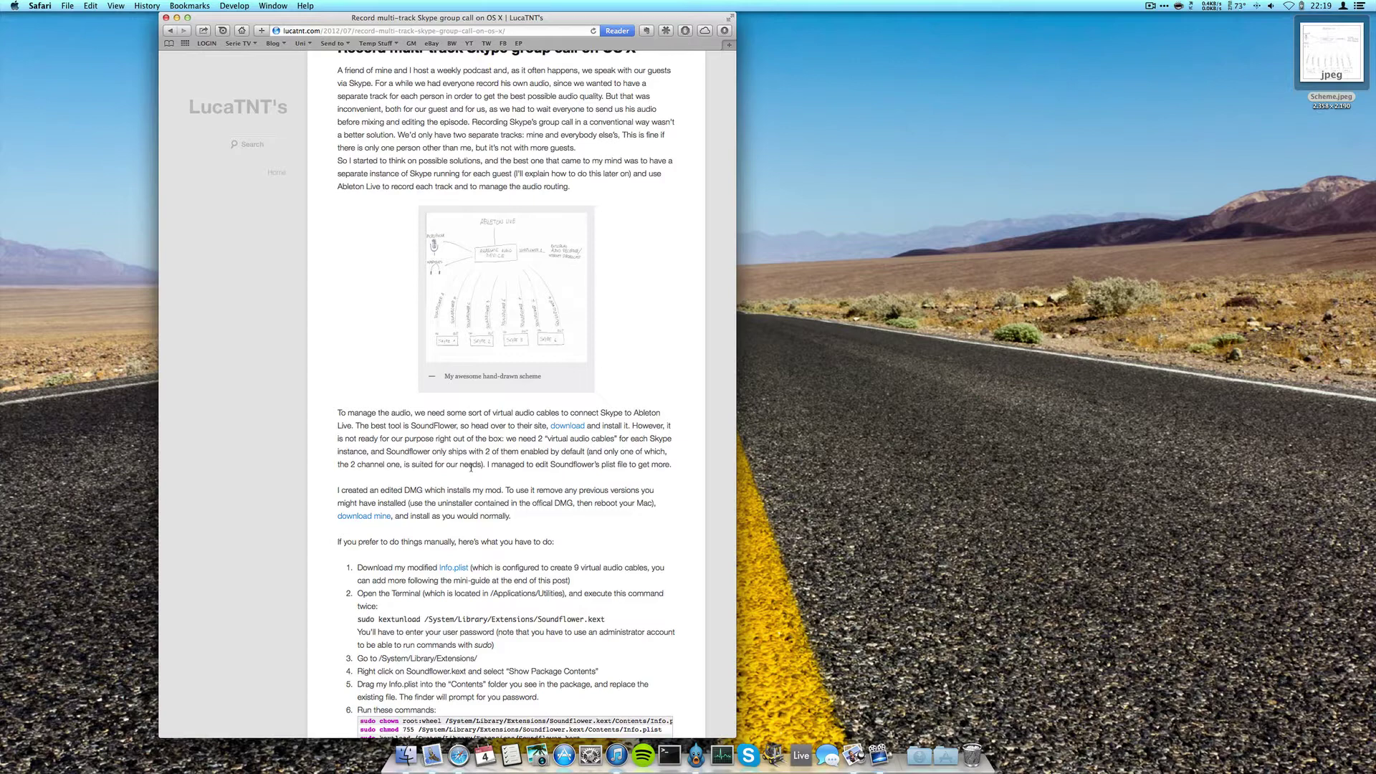
# Launch Audio MIDI Setup with the 'aud' search and bring up the new-device menu.
pyautogui.press('super+h')
pyautogui.hotkey('alt', 'space')
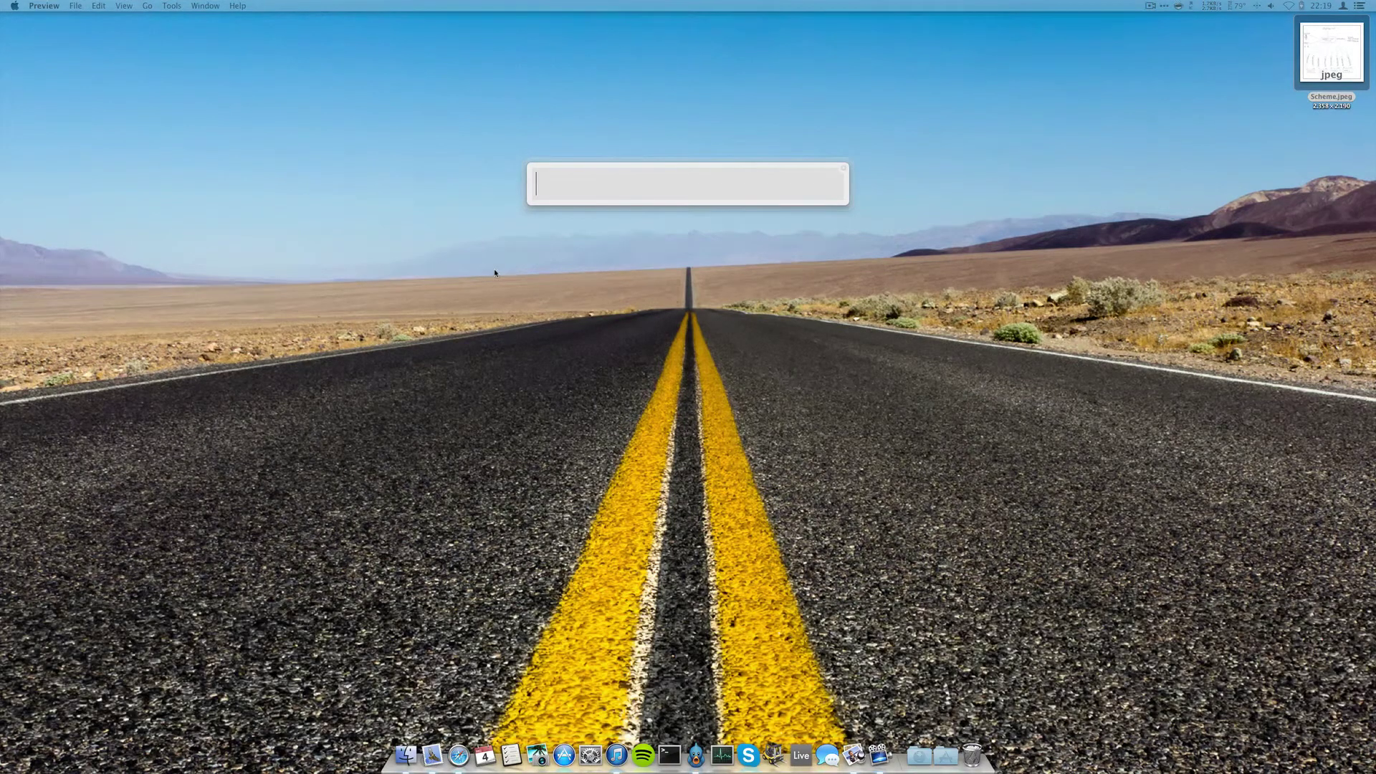
pyautogui.write('aud')
pyautogui.press('Return')
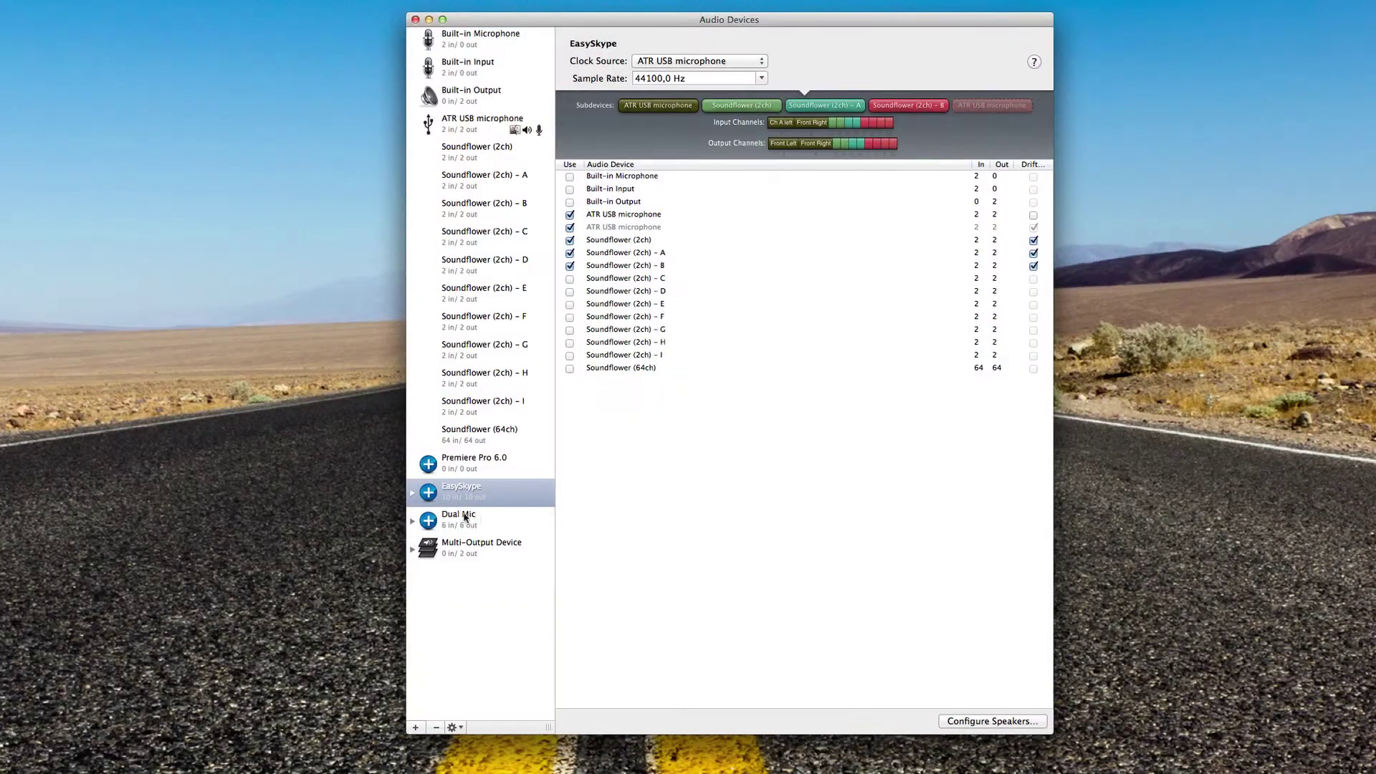
pyautogui.click(452, 630)
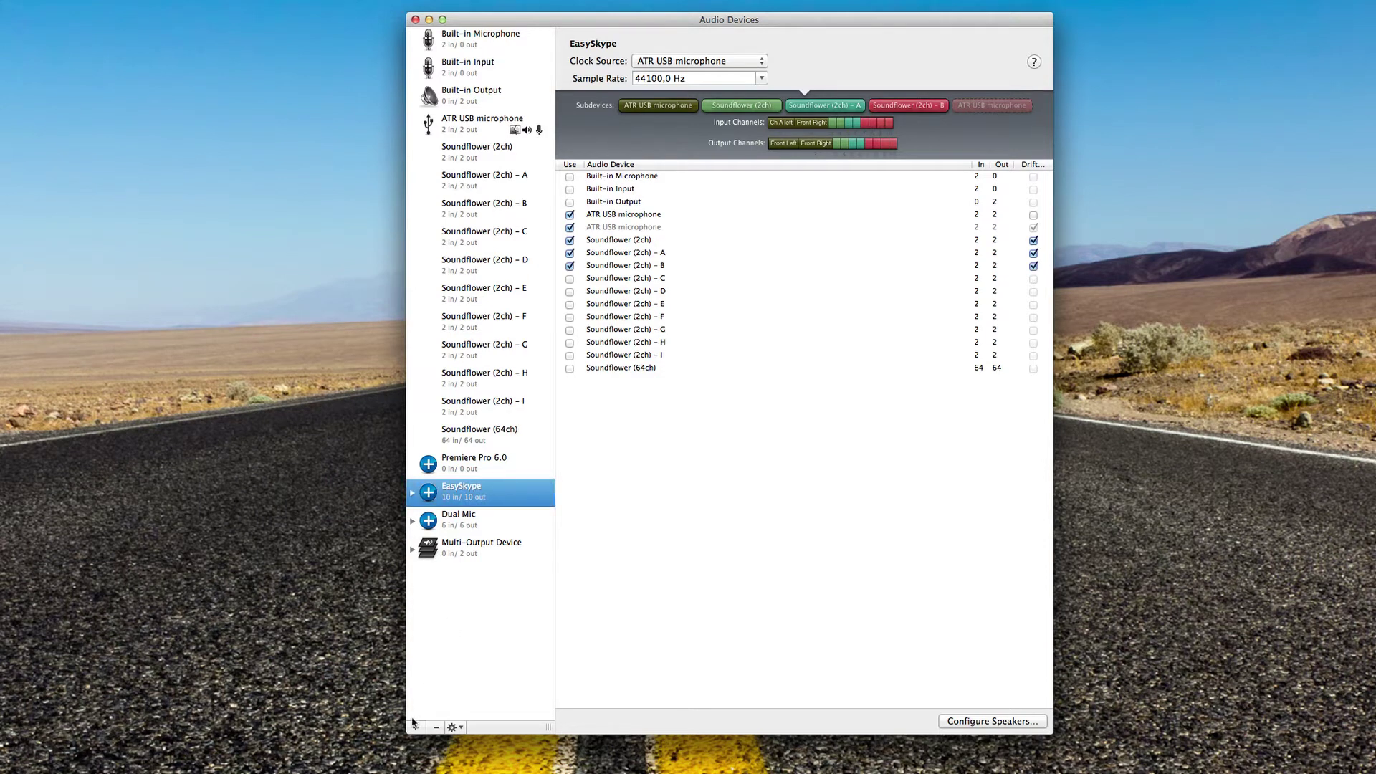
pyautogui.click(415, 728)
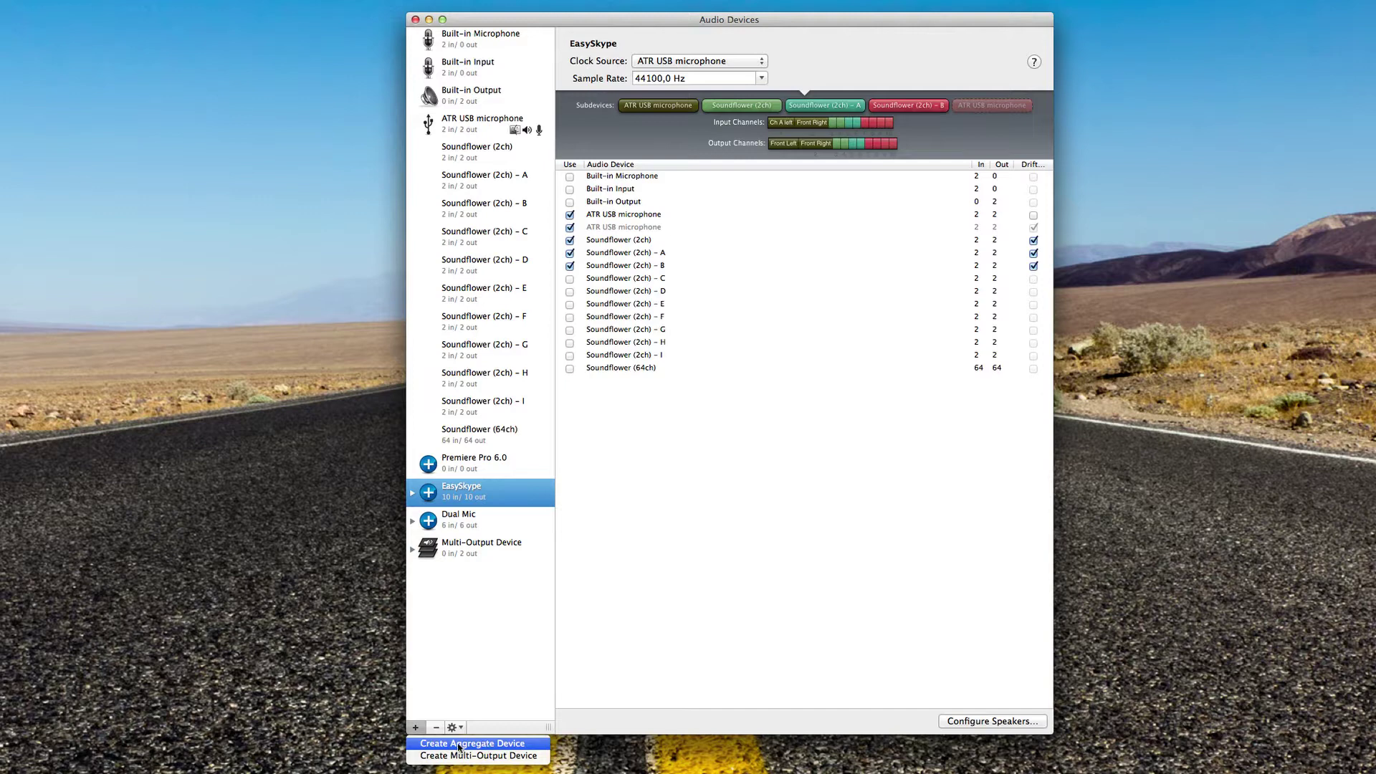
# Create an aggregate device and name it 'Soundflower tutorial'.
pyautogui.click(522, 746)
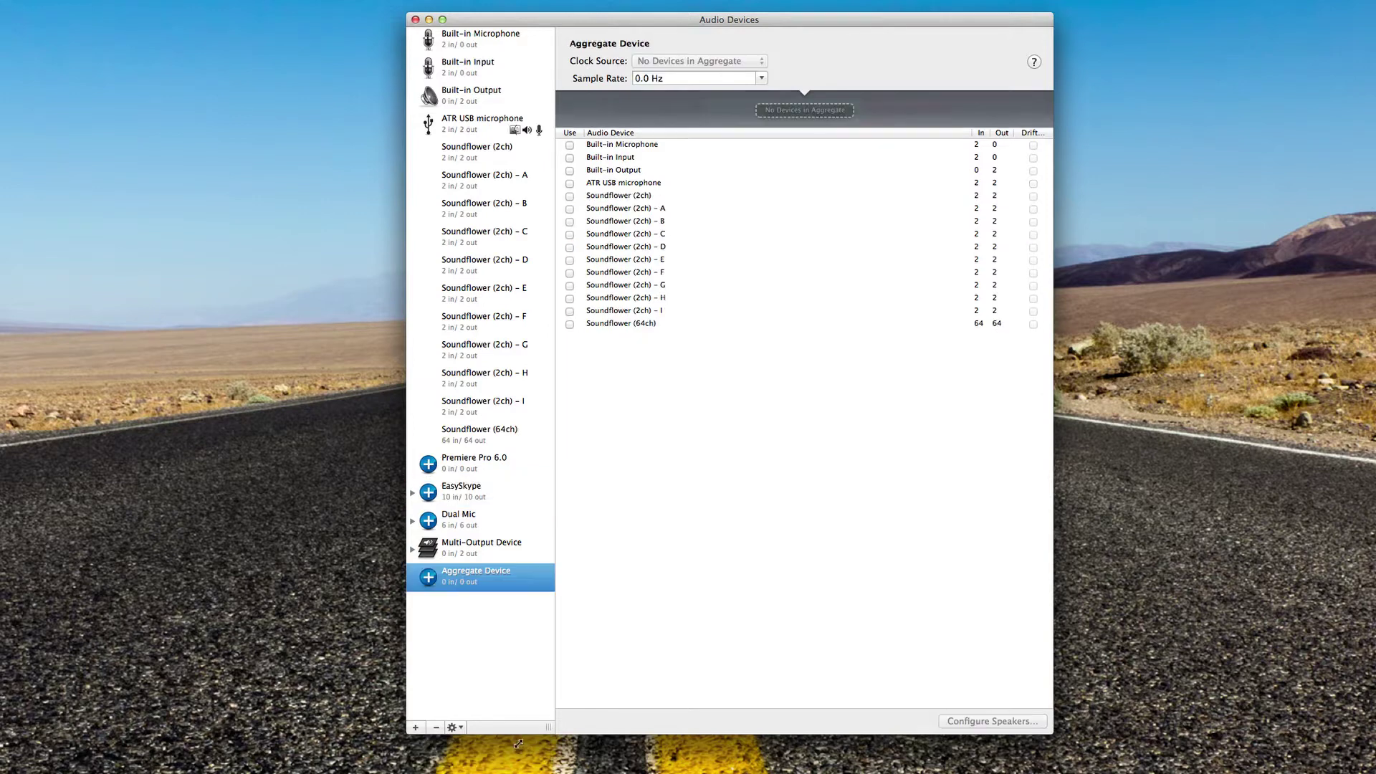
pyautogui.doubleClick(460, 573)
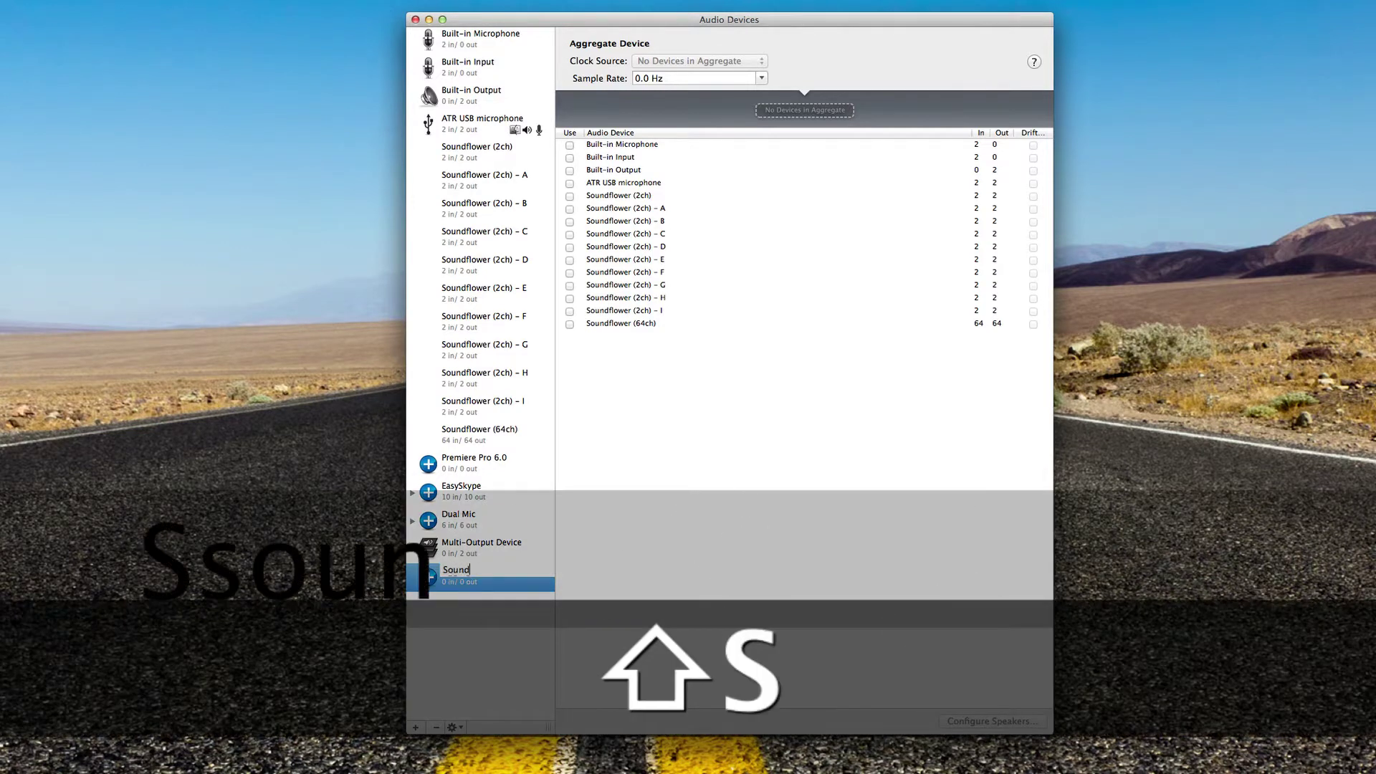
pyautogui.write('flower tutorial')
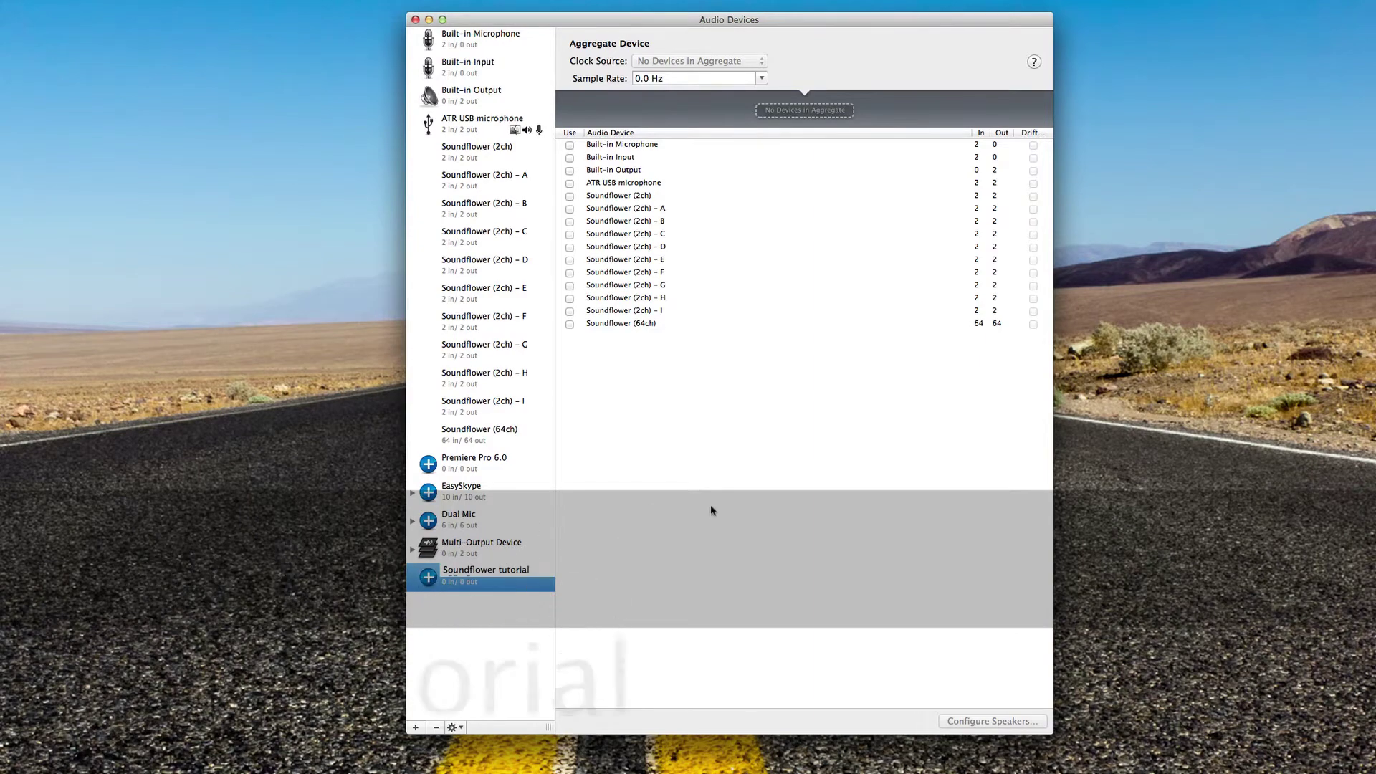
pyautogui.press('Return')
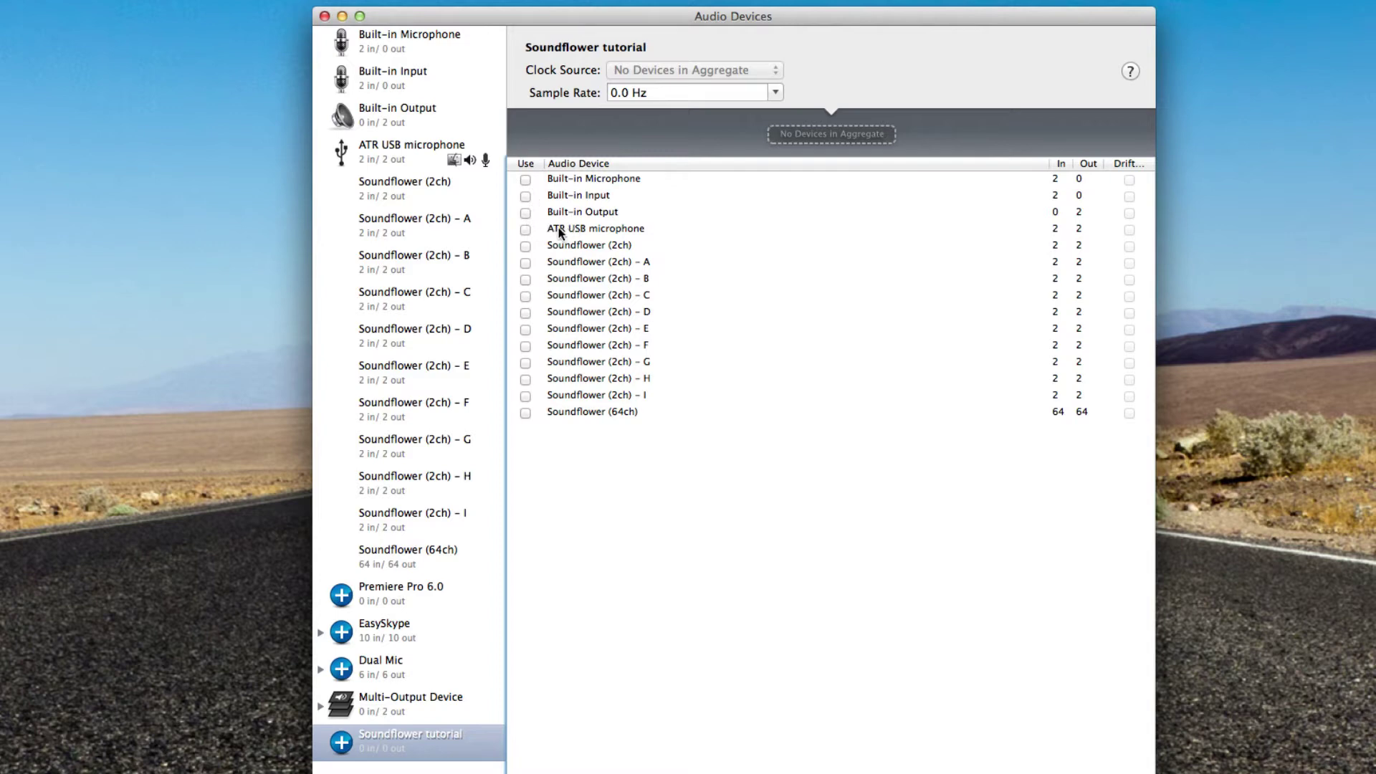
# Add the ATR USB microphone as a subdevice of Soundflower tutorial.
pyautogui.click(590, 180)
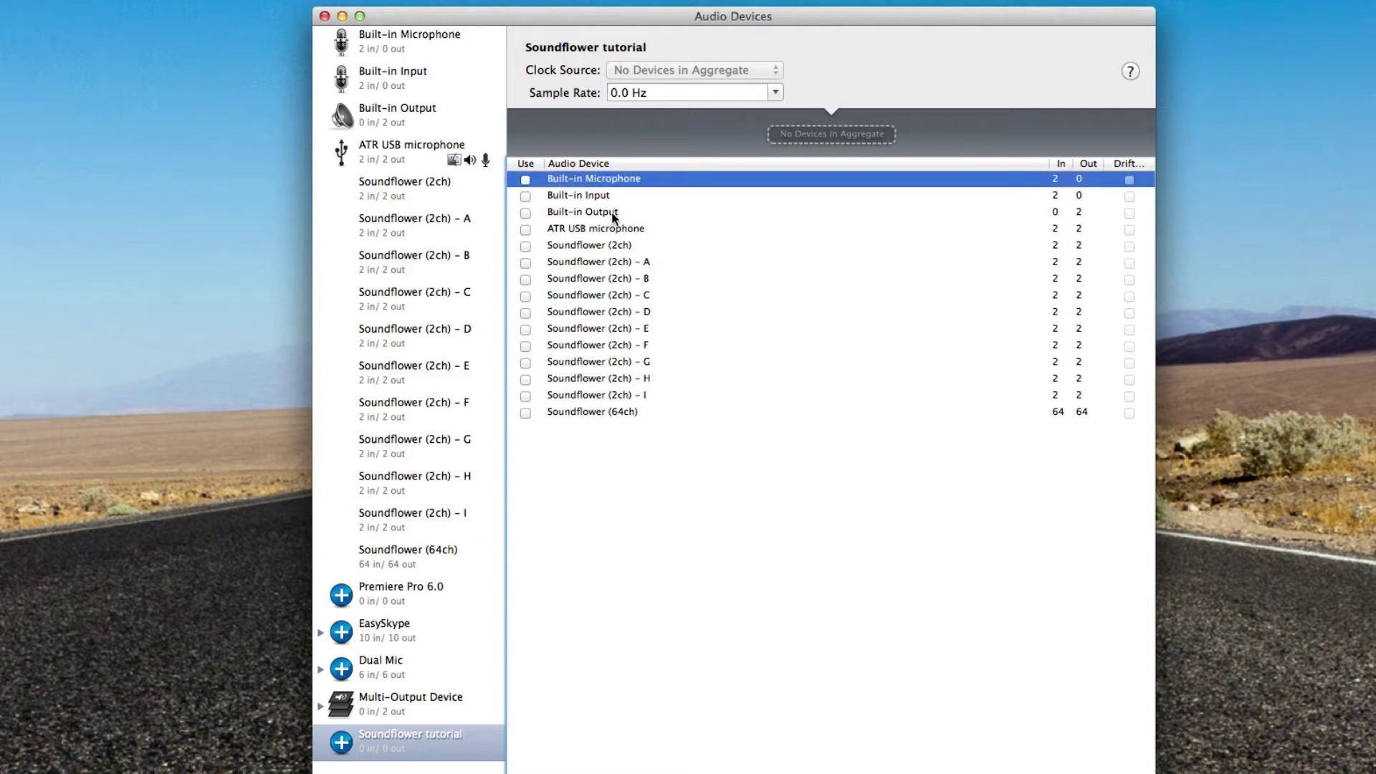
pyautogui.click(612, 214)
pyautogui.click(586, 229)
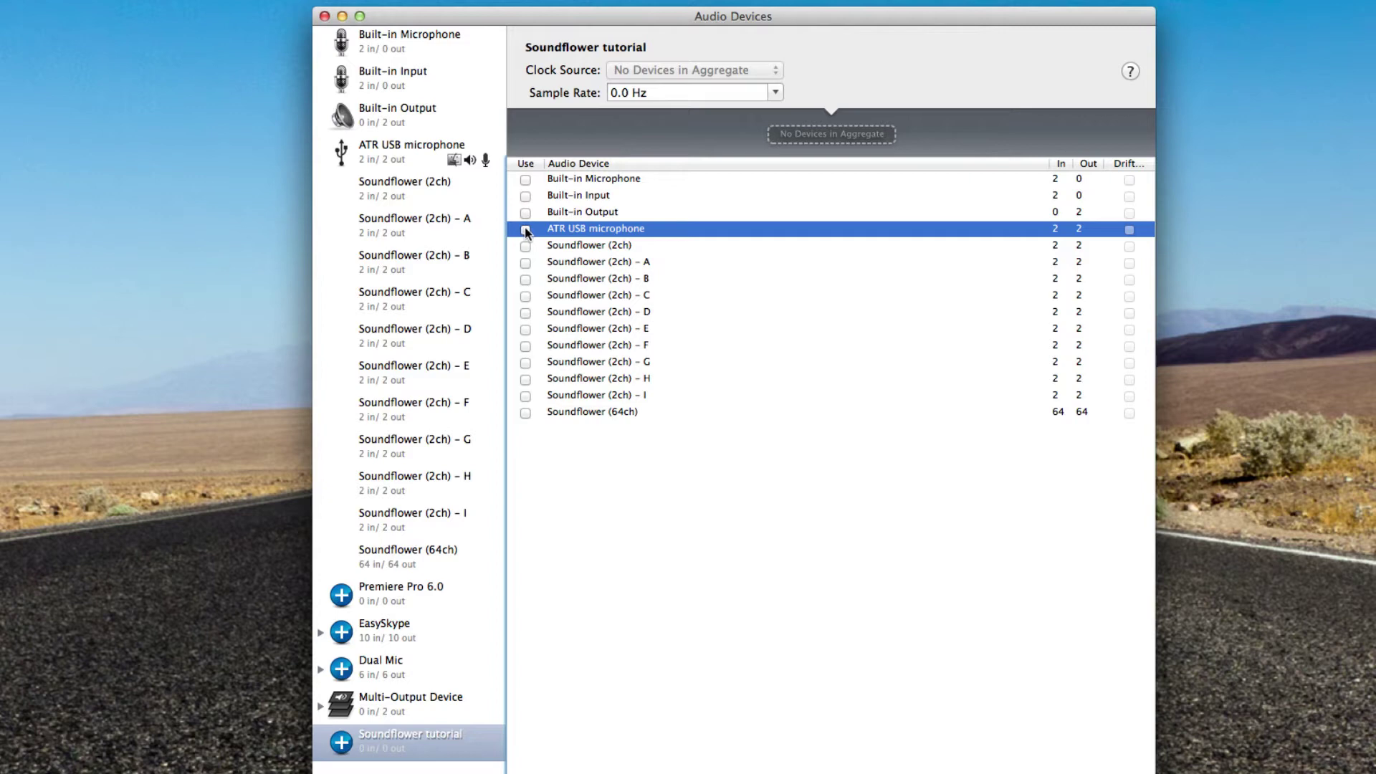
pyautogui.click(525, 230)
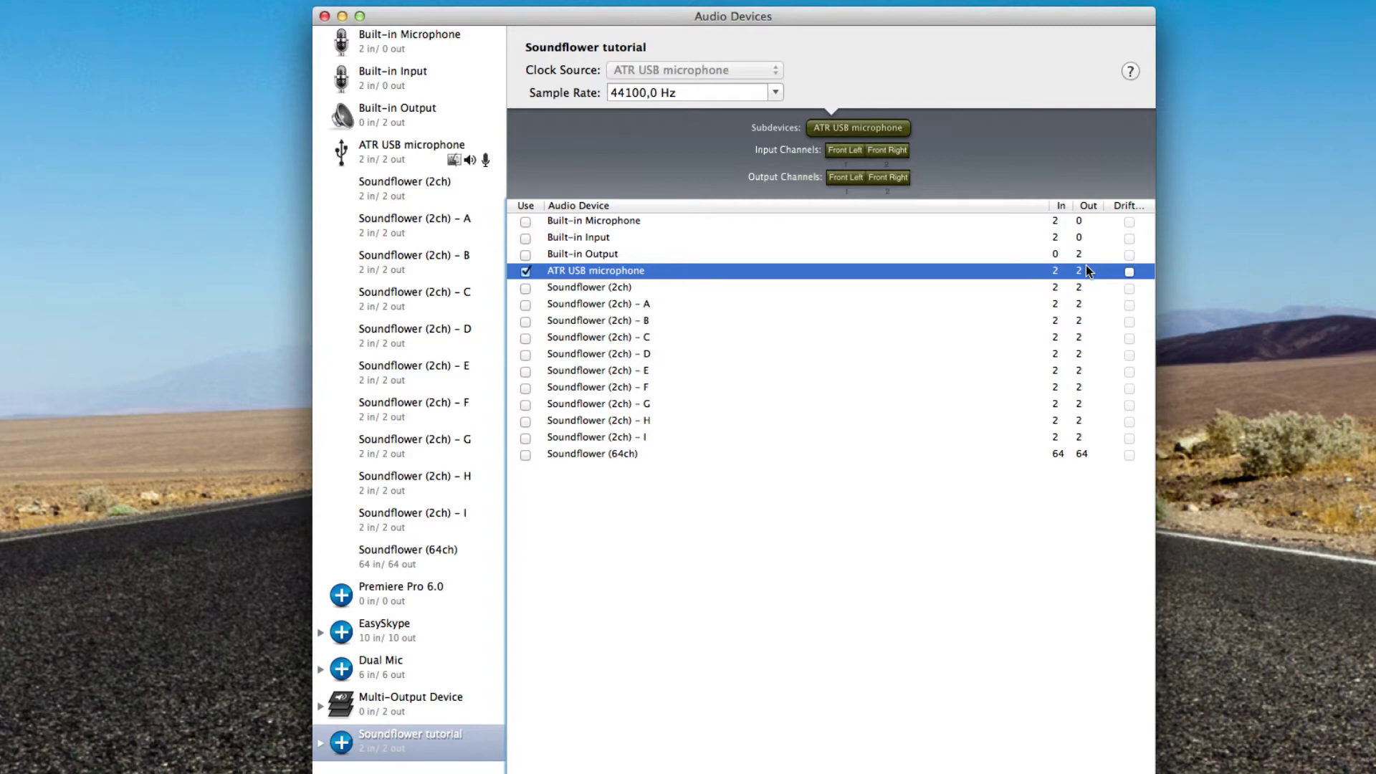
# Try adding Built-in Microphone and Built-in Output, then remove both again.
pyautogui.click(620, 220)
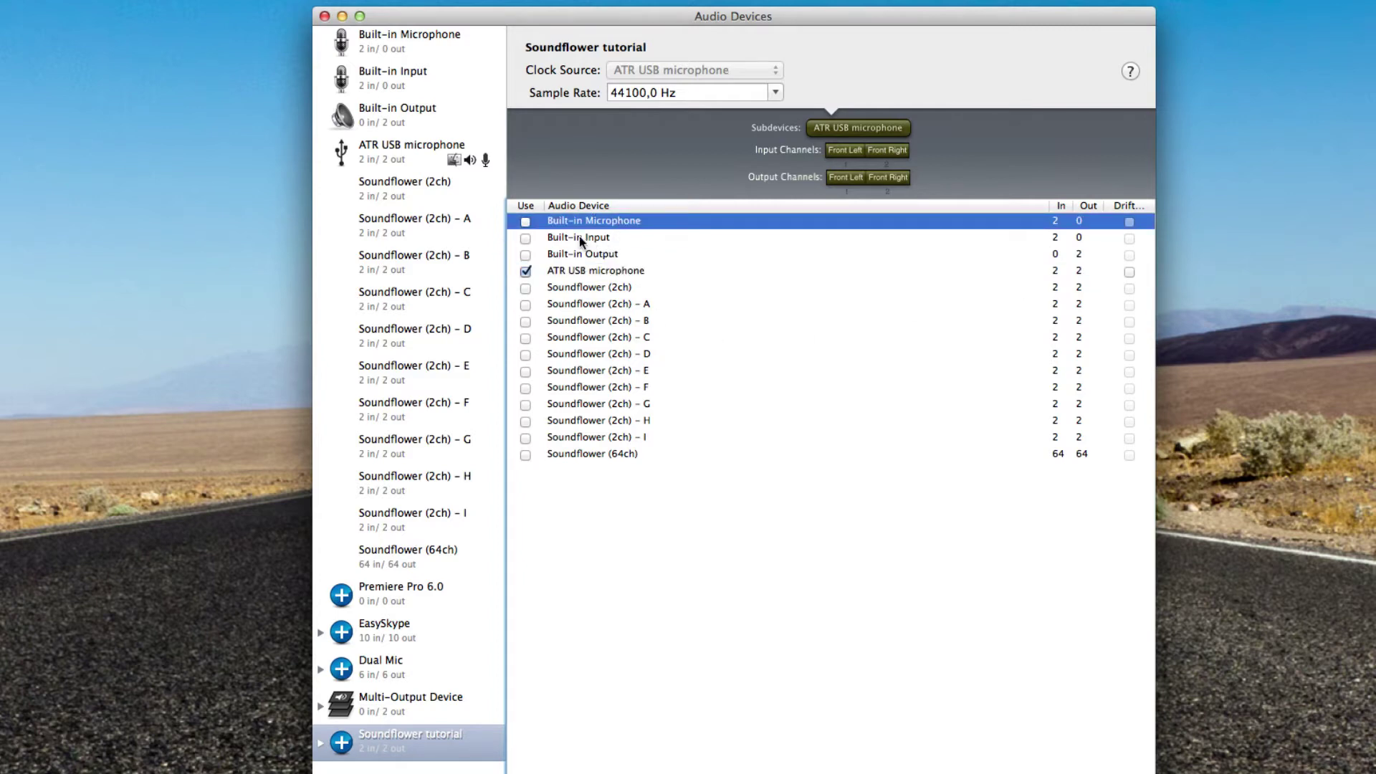
pyautogui.click(525, 222)
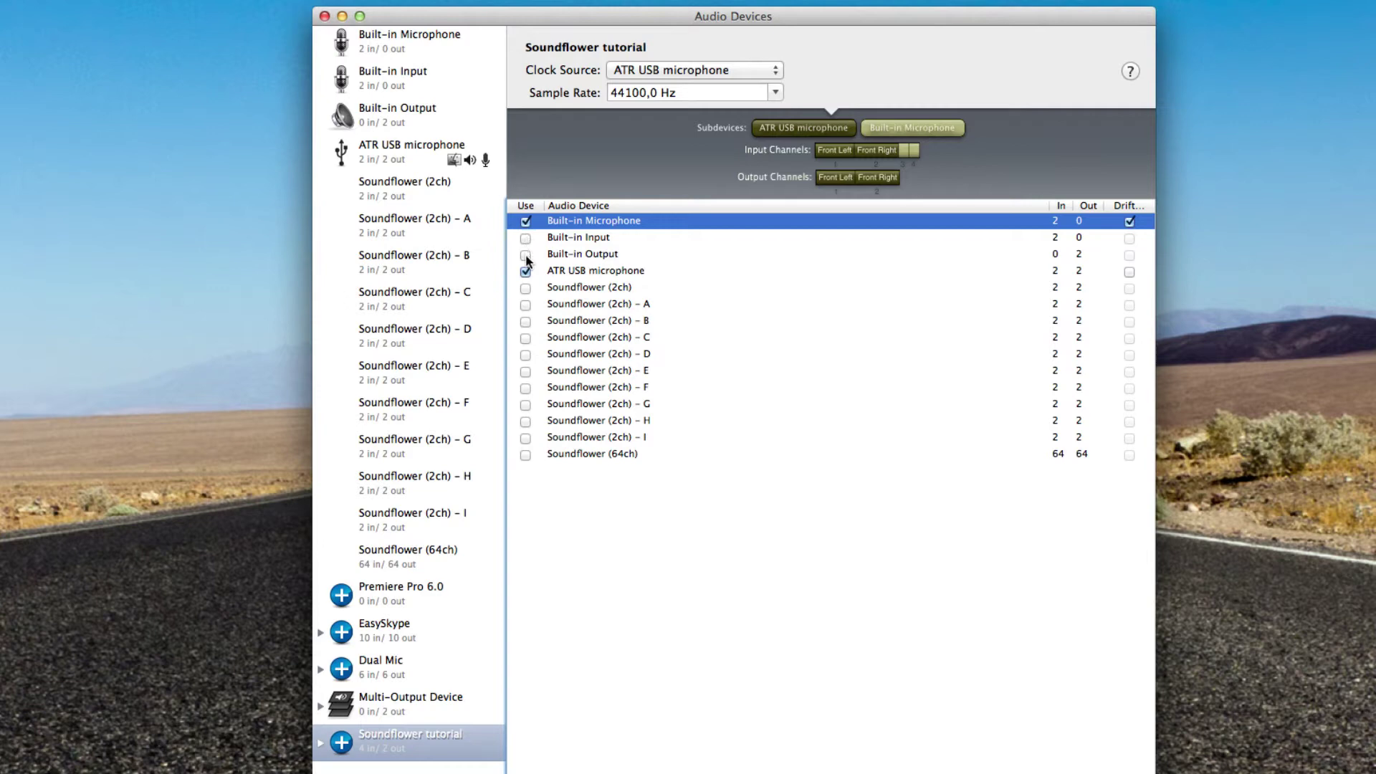
pyautogui.click(525, 256)
pyautogui.click(526, 256)
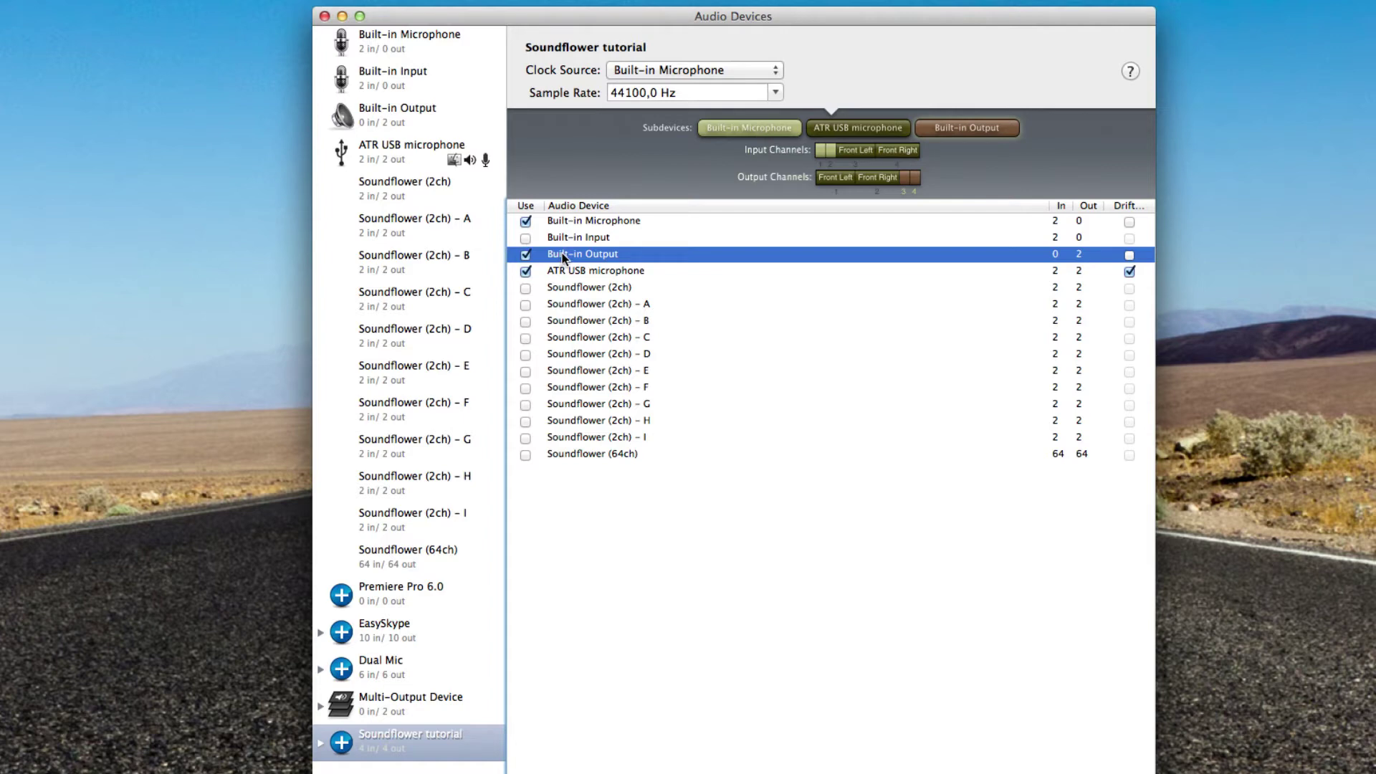
pyautogui.click(525, 255)
pyautogui.click(525, 222)
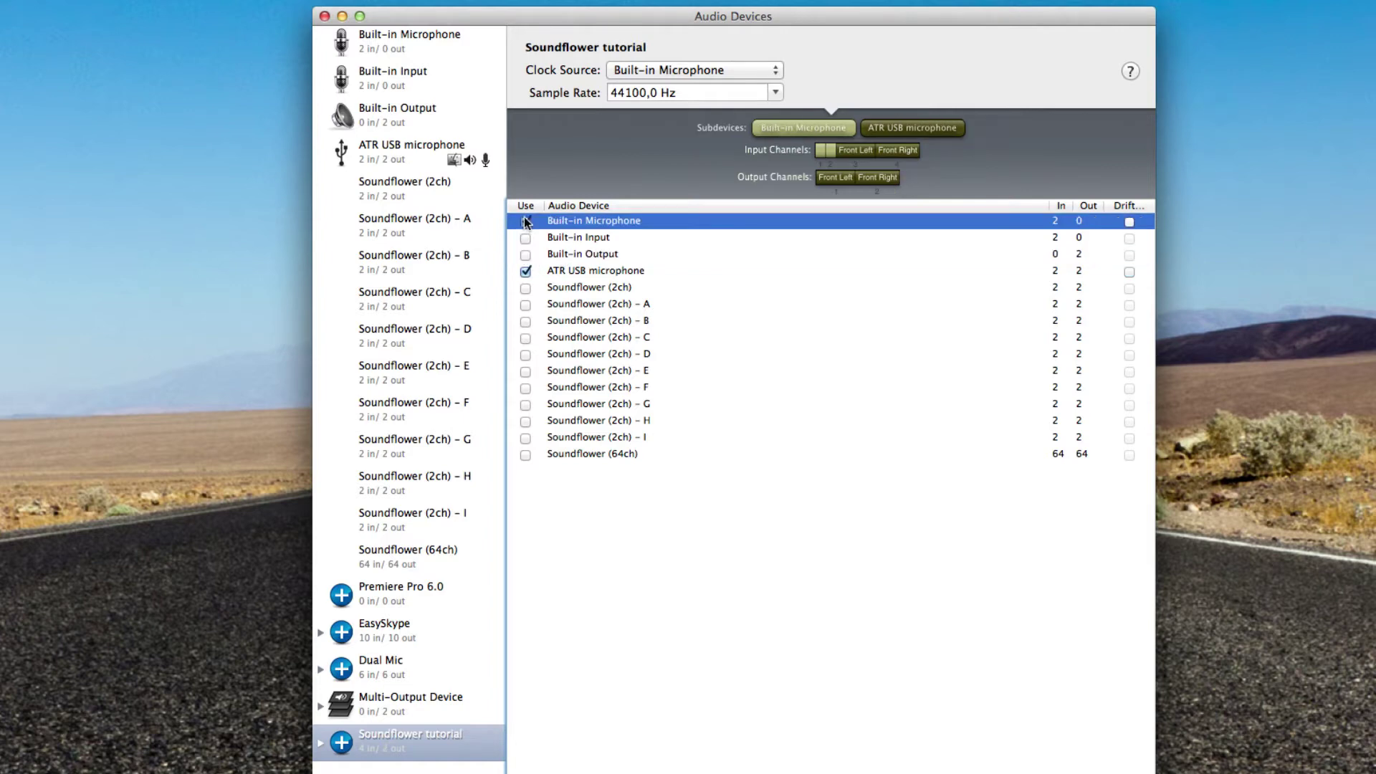
pyautogui.click(579, 272)
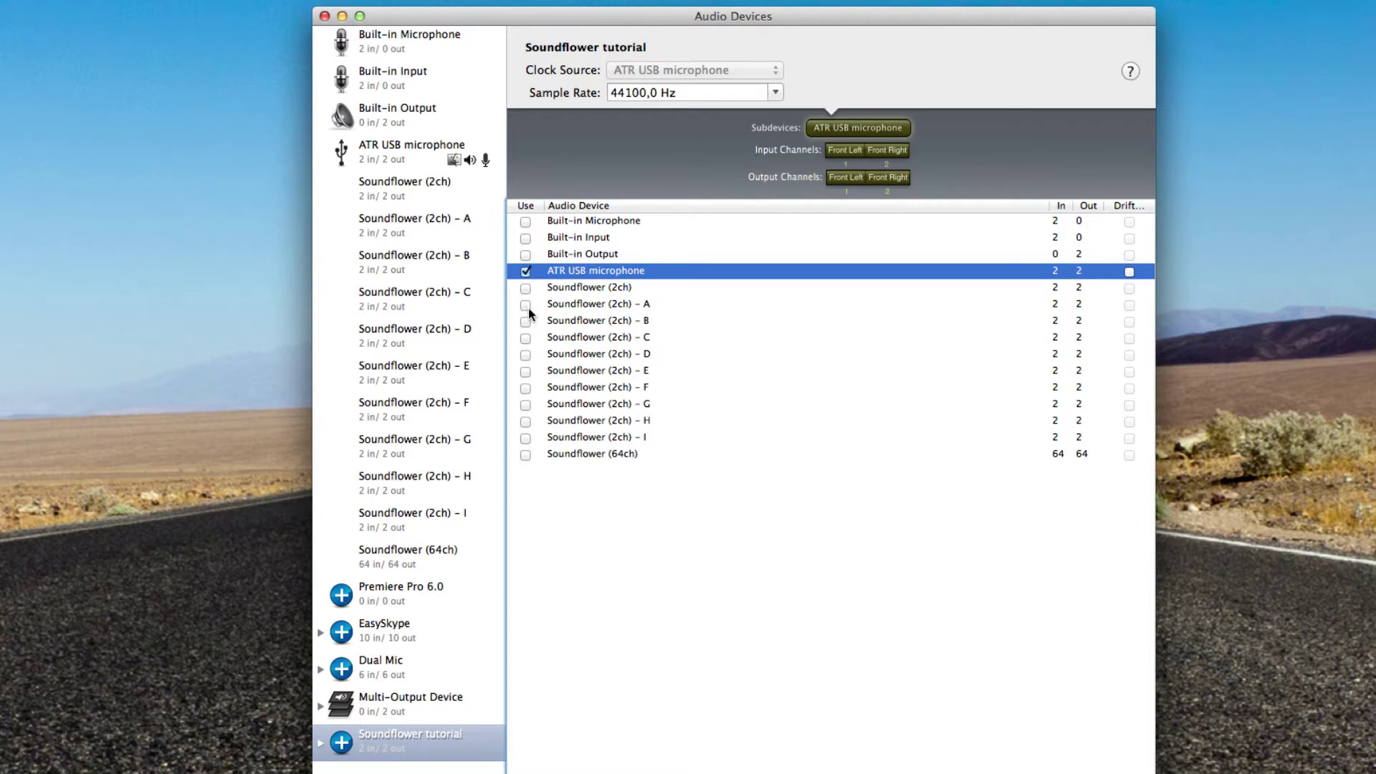
# Add Soundflower (2ch) - A, B, C, D and E to the aggregate device.
pyautogui.click(526, 306)
pyautogui.click(526, 323)
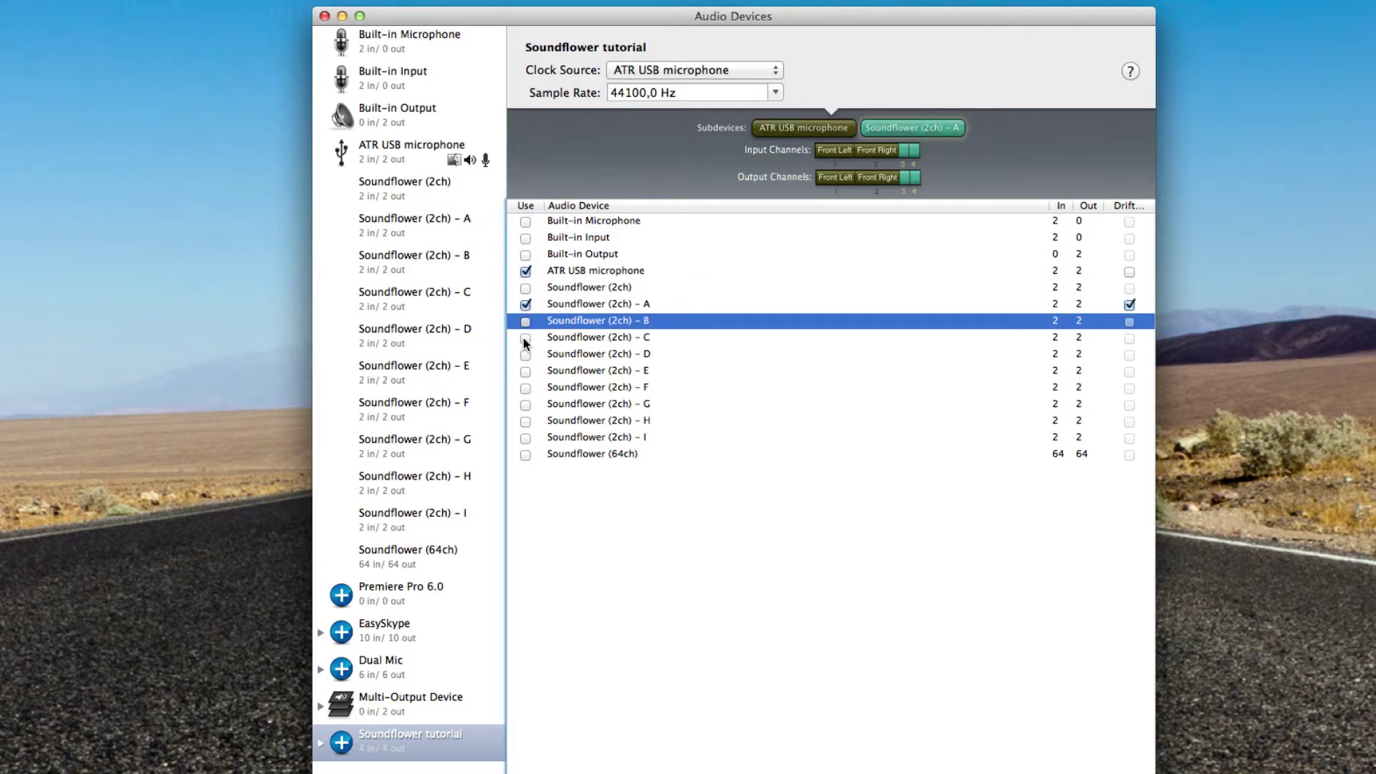
pyautogui.click(525, 339)
pyautogui.click(526, 356)
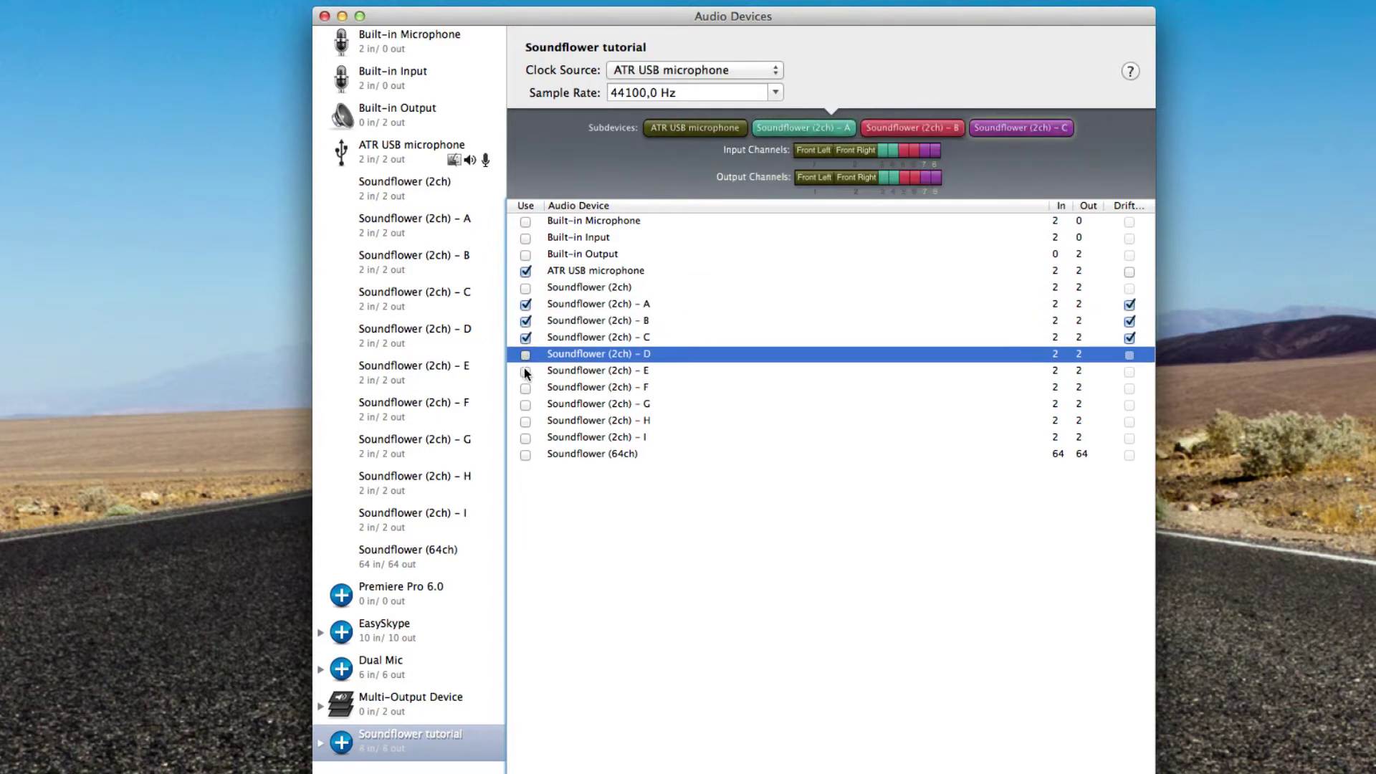
pyautogui.click(525, 372)
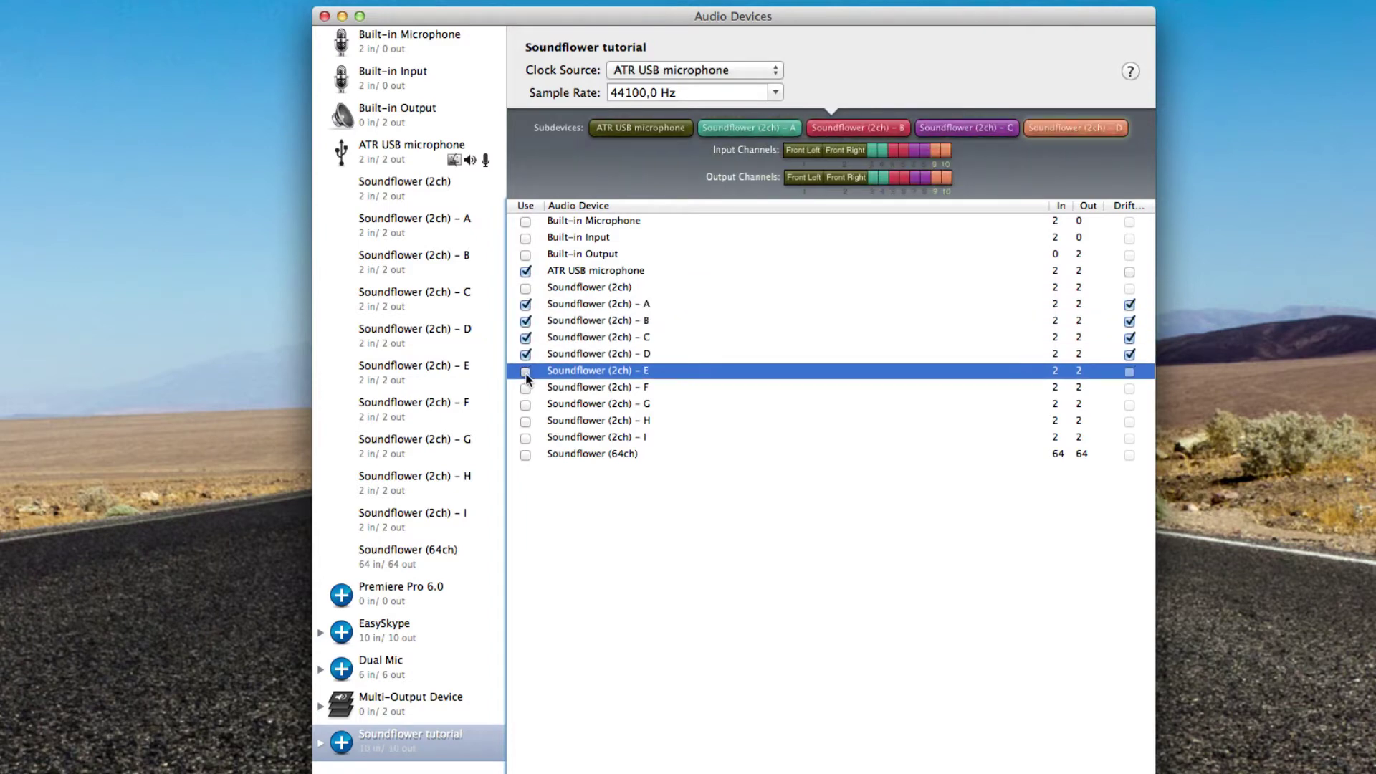
# Turn on drift correction for the ATR USB microphone subdevice.
pyautogui.click(566, 304)
pyautogui.press('Down')
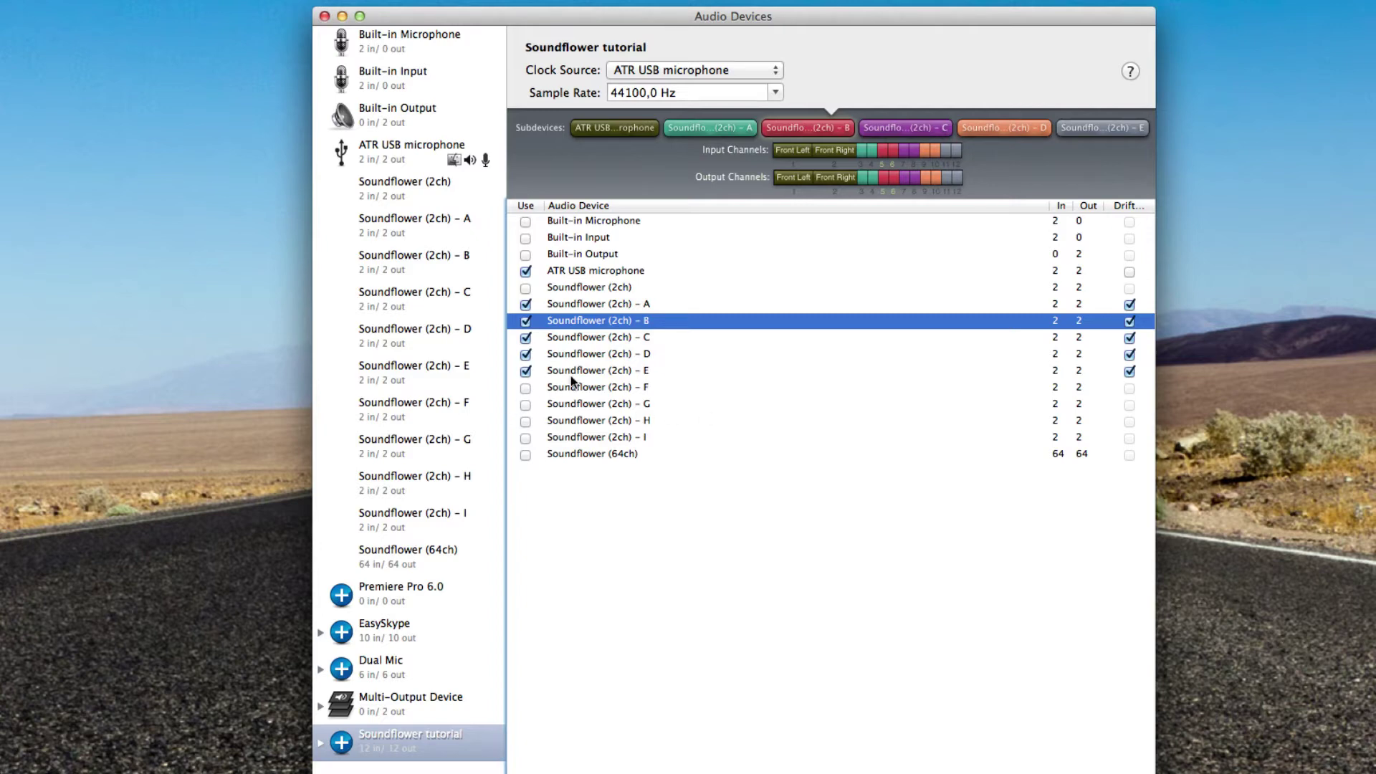
pyautogui.click(610, 371)
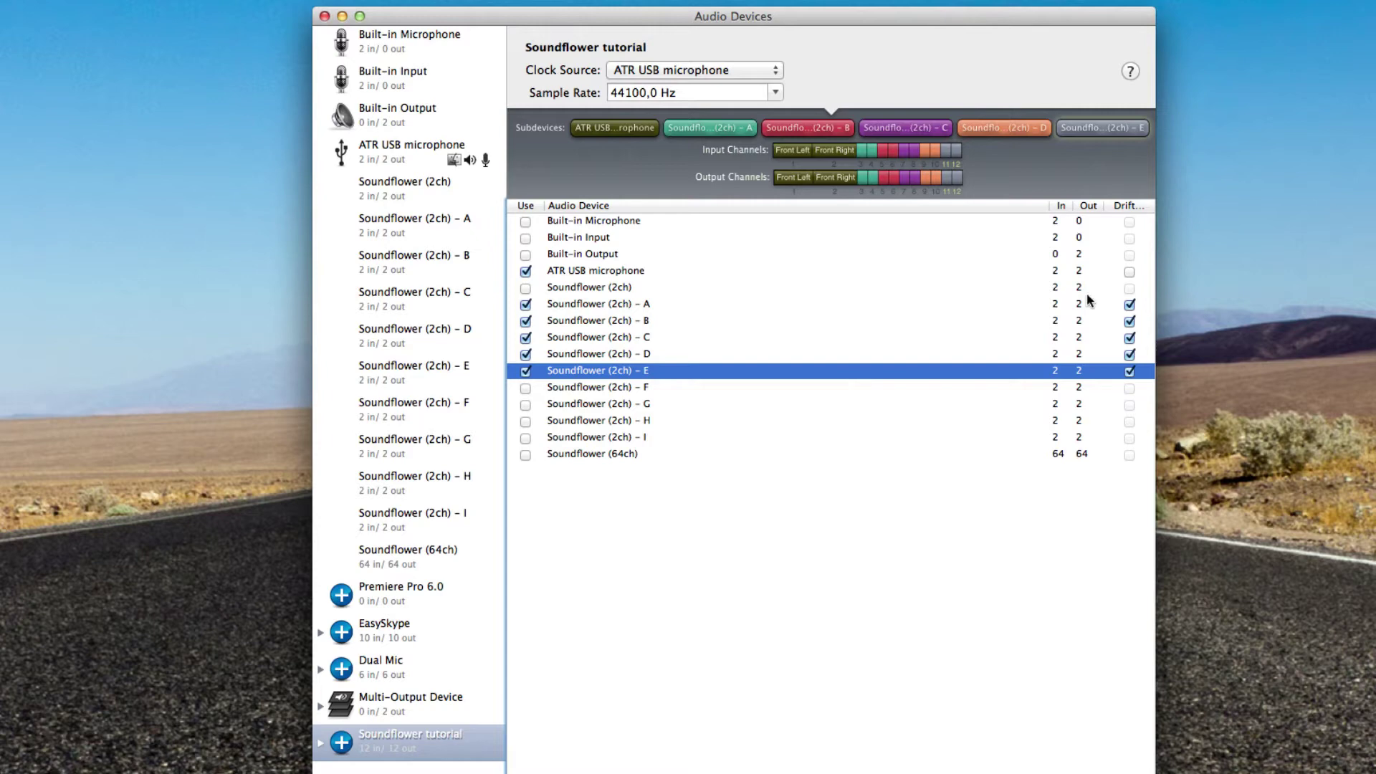
pyautogui.click(1130, 271)
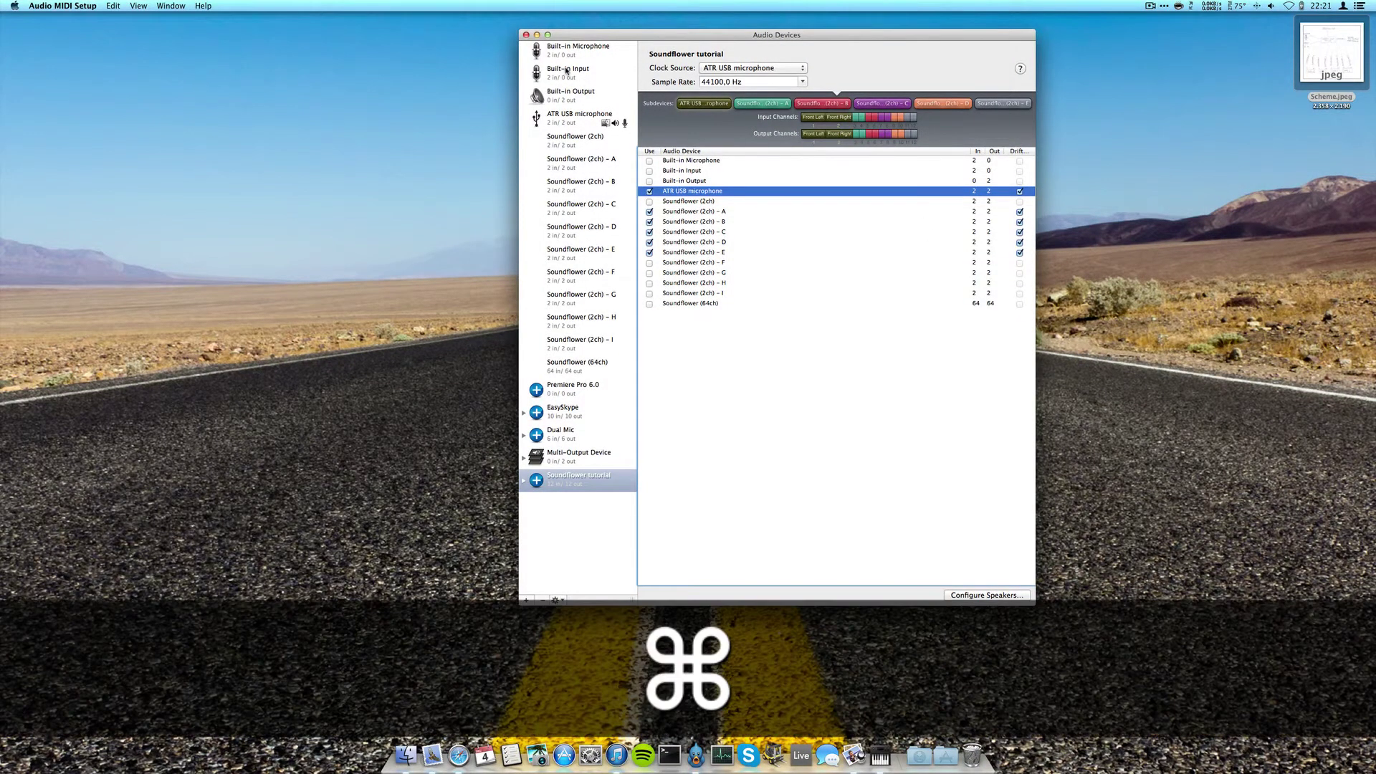
# Quit Audio MIDI Setup with Cmd+Q.
pyautogui.press('super+q')
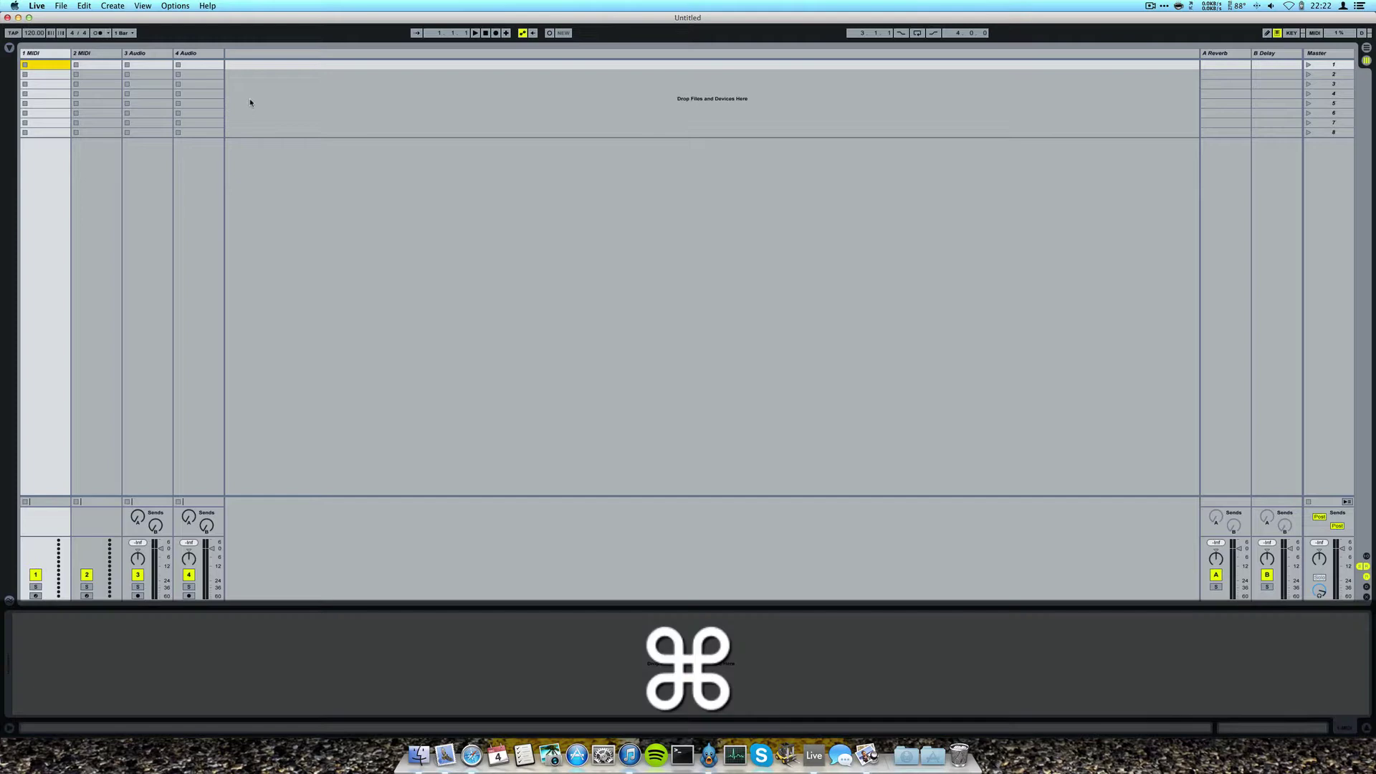
# Set Live's Audio Input and Output Device to Soundflower tutorial (12 In, 12 Out).
pyautogui.press('super+comma')
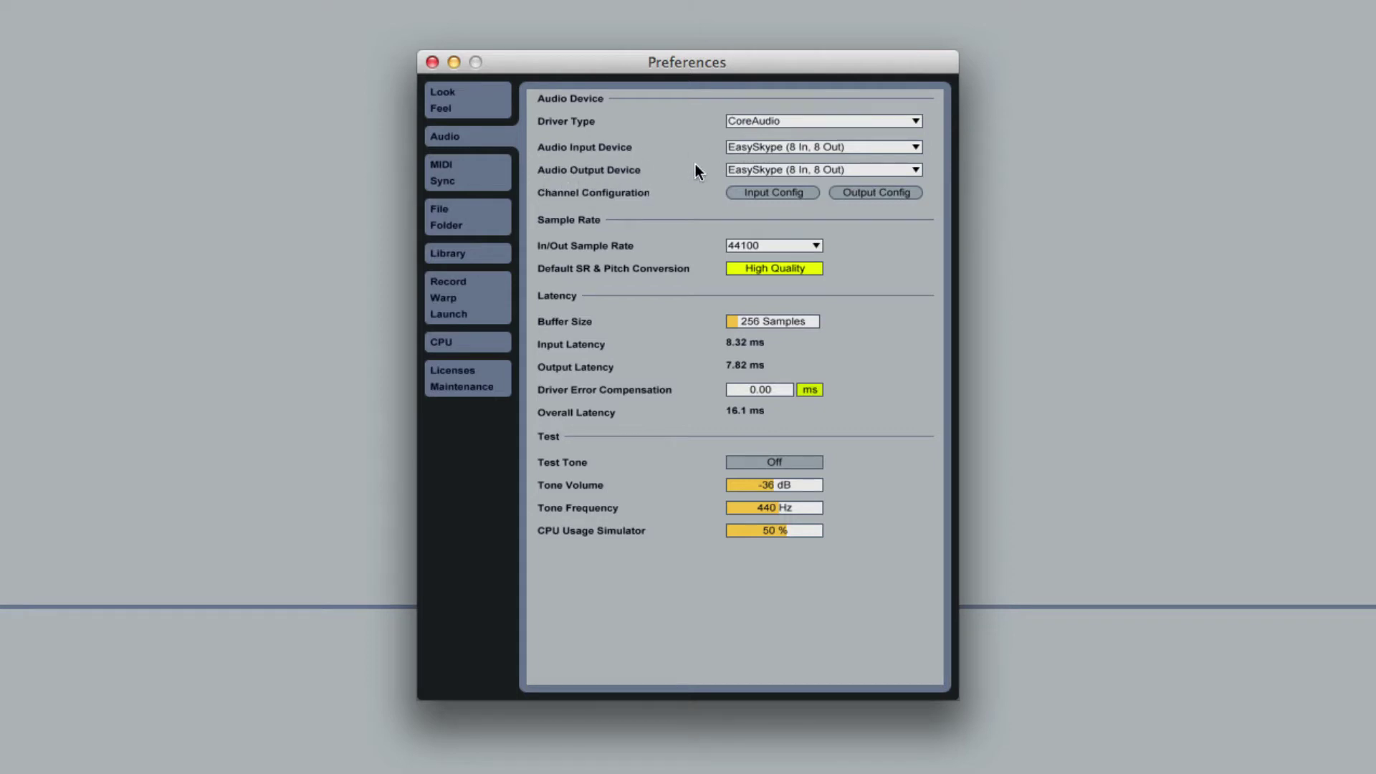
pyautogui.click(775, 146)
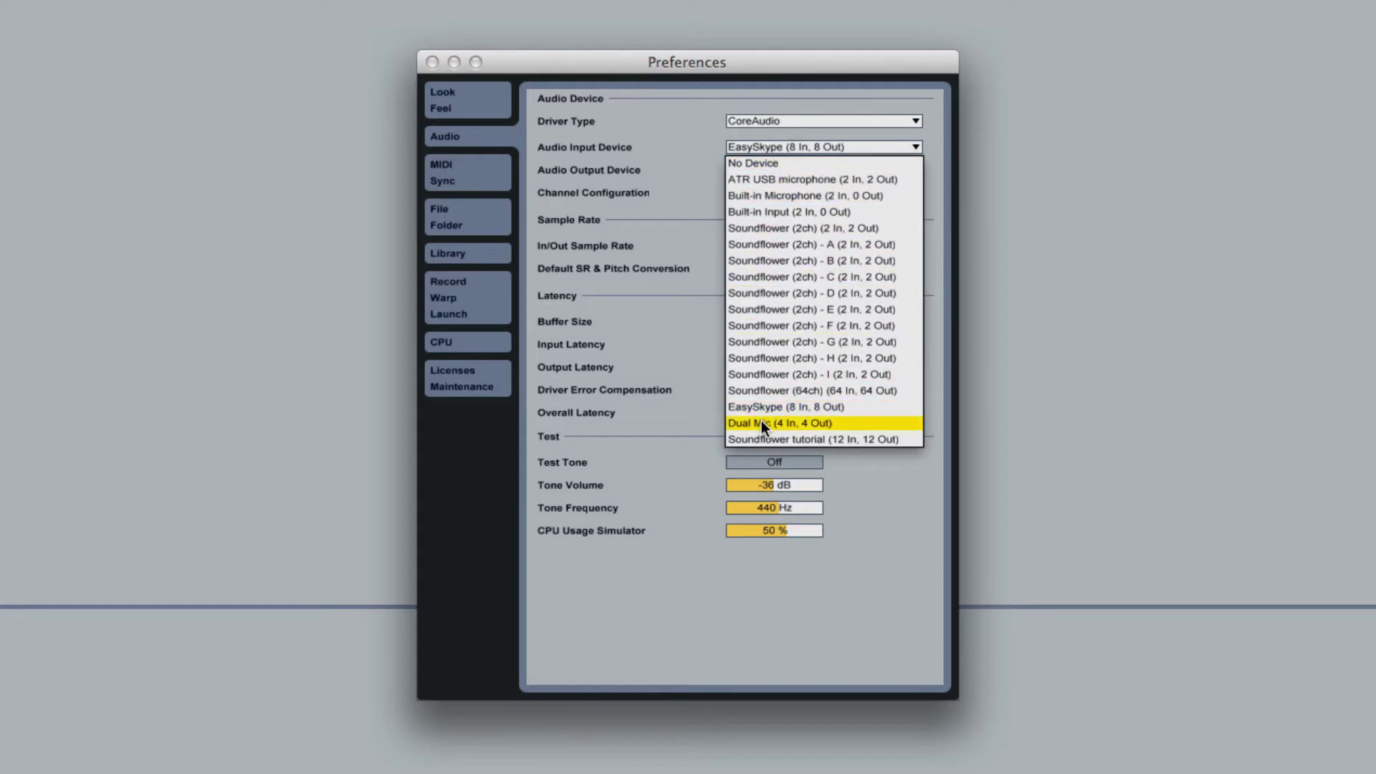
pyautogui.click(820, 440)
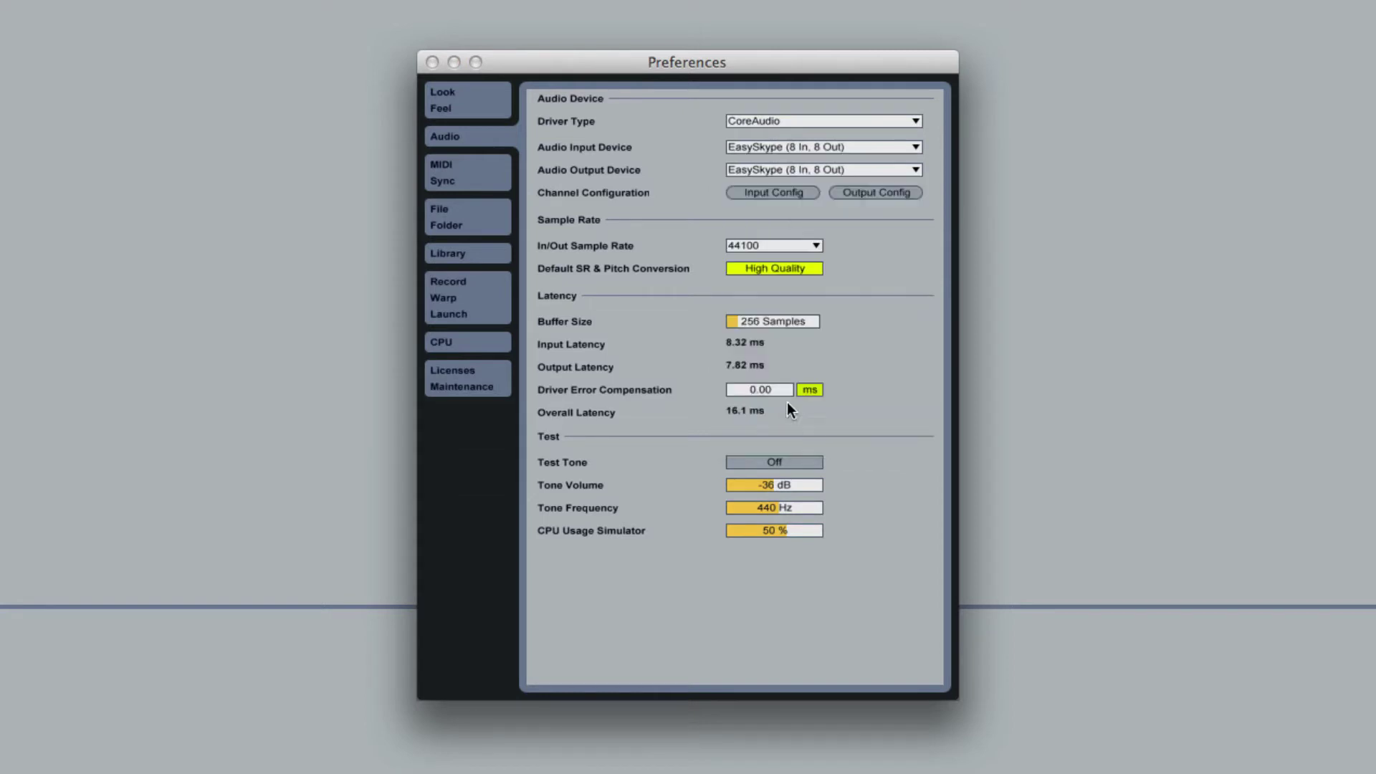
pyautogui.click(787, 169)
pyautogui.click(787, 443)
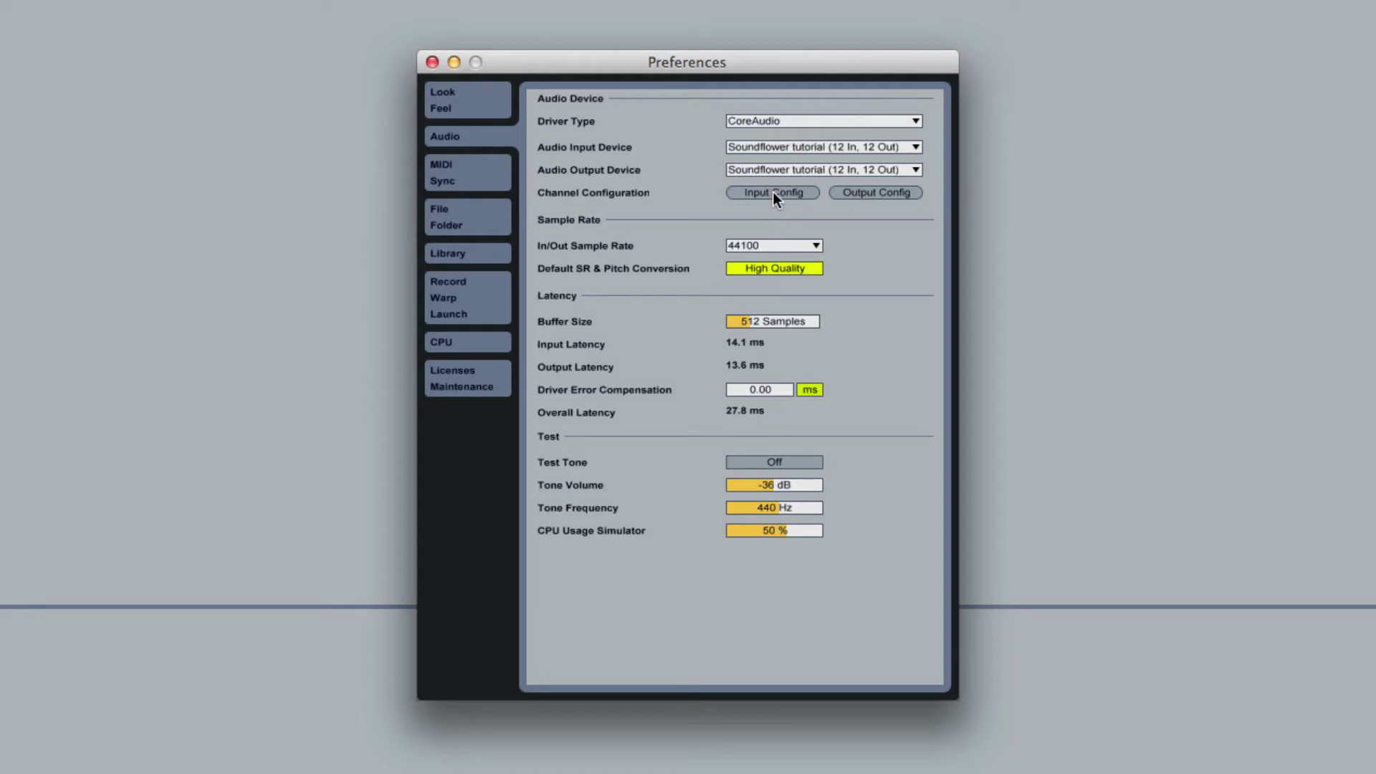
# In Input Config, disable stereo 1/2 and enable mono inputs 5&6 and 9&10.
pyautogui.click(765, 192)
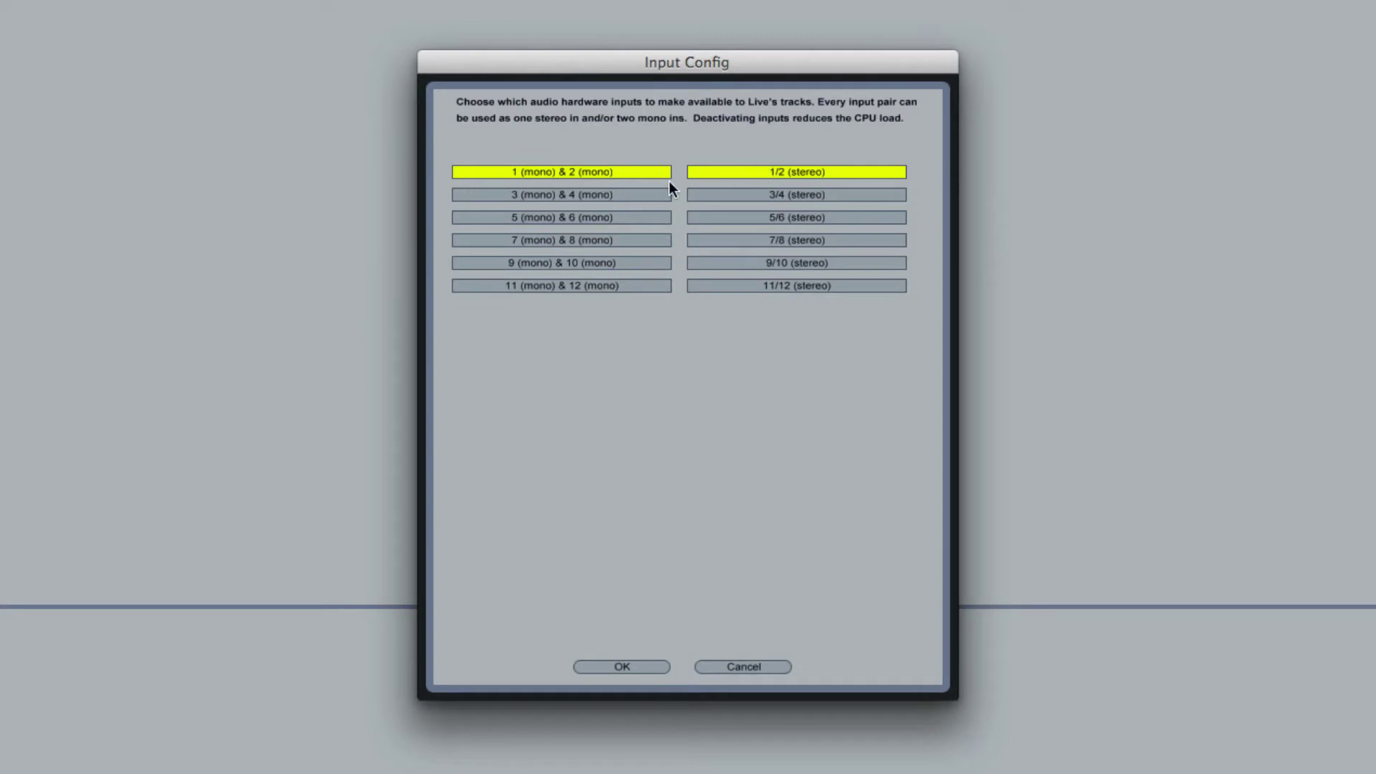
pyautogui.click(706, 174)
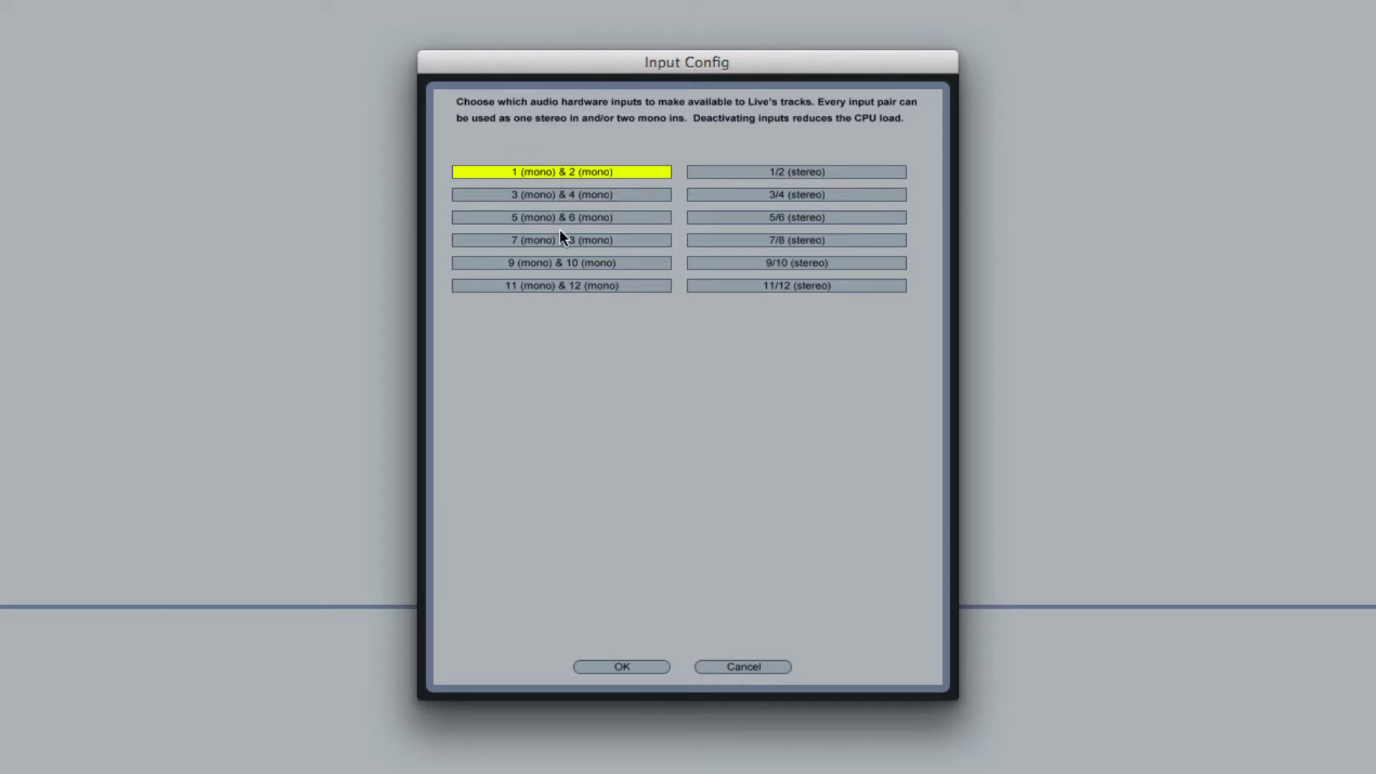
pyautogui.click(577, 220)
pyautogui.click(573, 263)
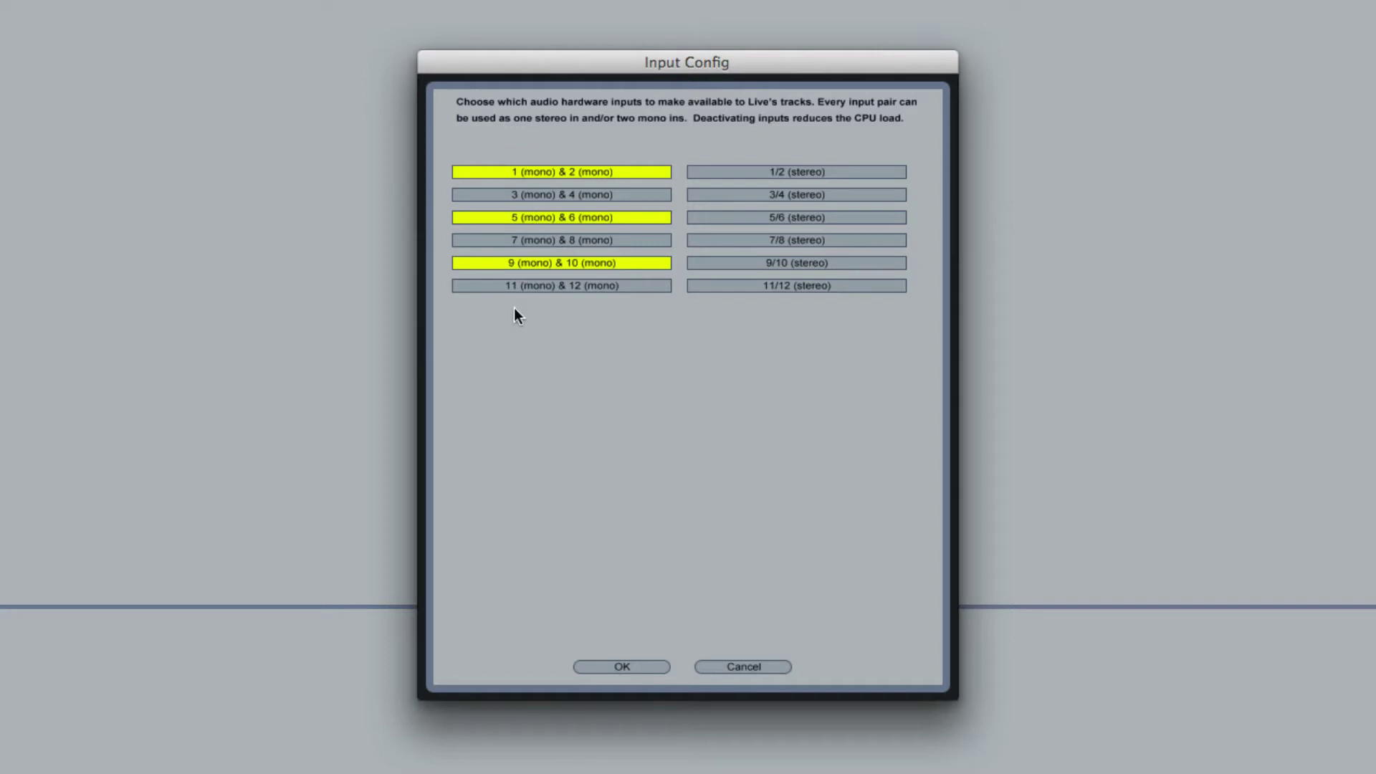
pyautogui.click(620, 666)
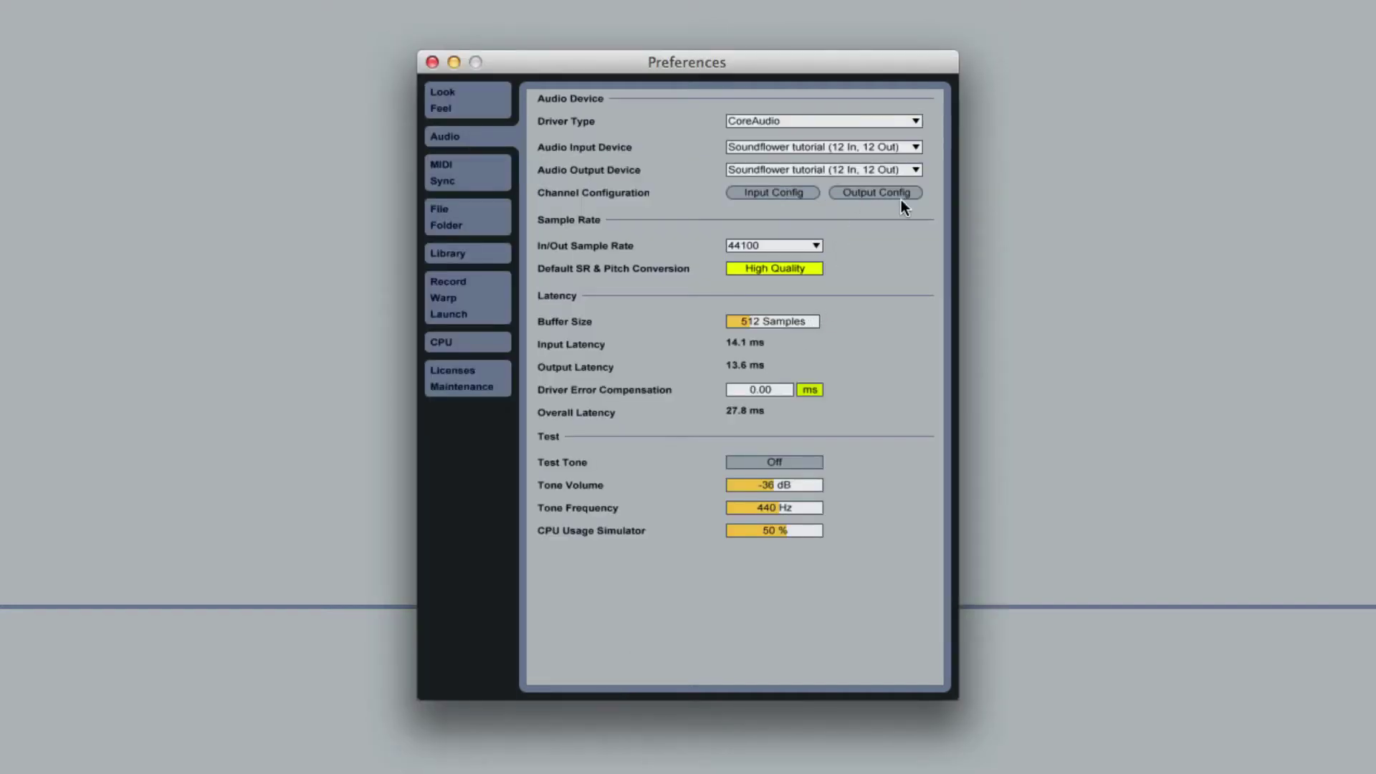
# In Output Config, disable mono 1&2 and enable stereo outputs 1/2, 3/4, 7/8, 11/12.
pyautogui.click(909, 192)
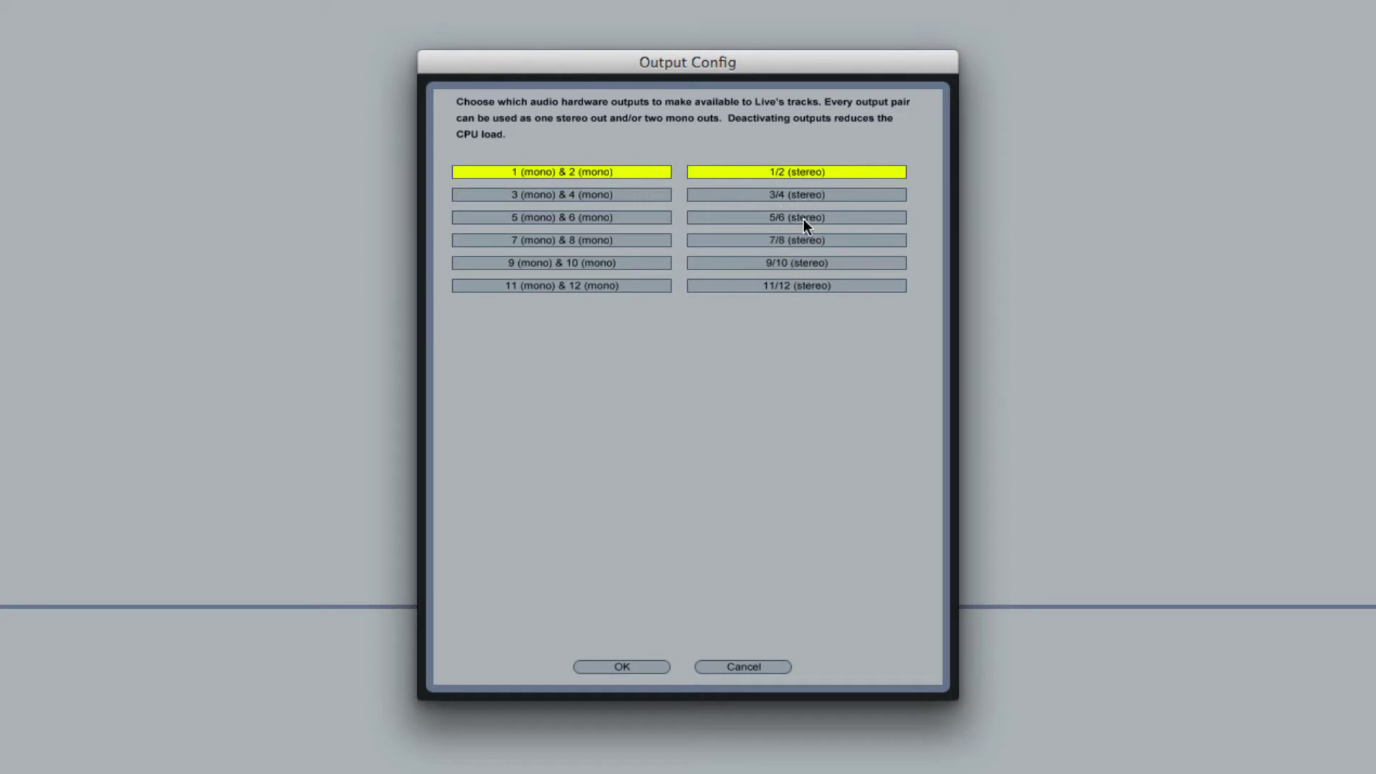
pyautogui.click(595, 168)
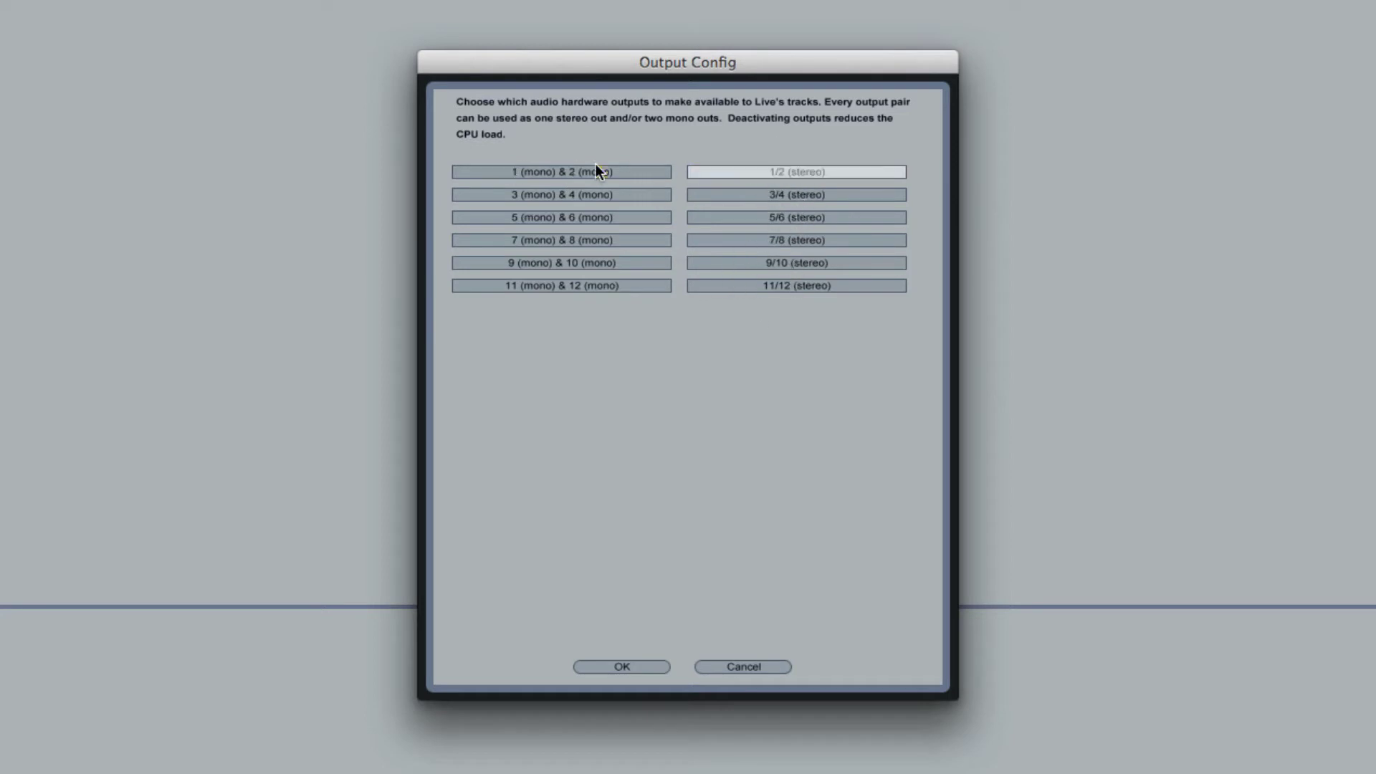
pyautogui.click(776, 200)
pyautogui.click(793, 172)
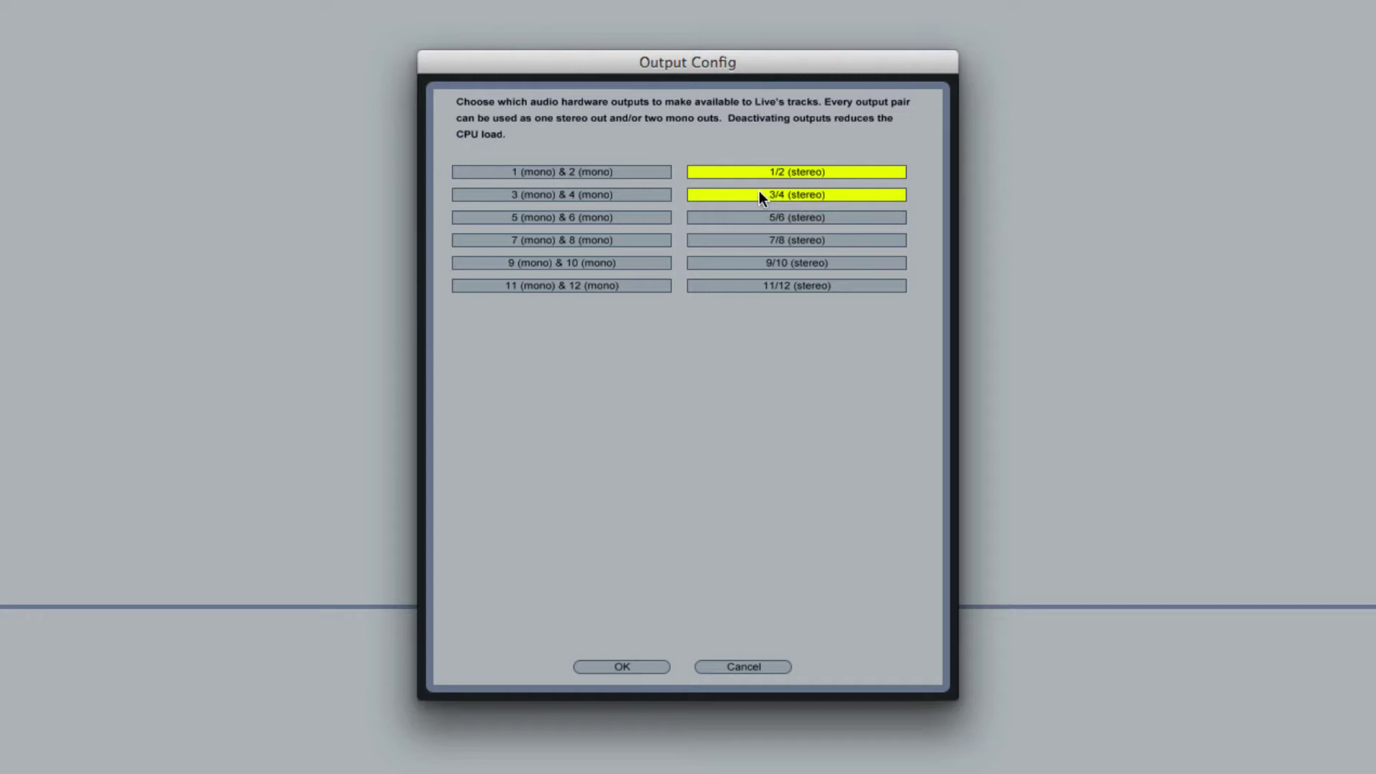
pyautogui.click(760, 241)
pyautogui.click(771, 286)
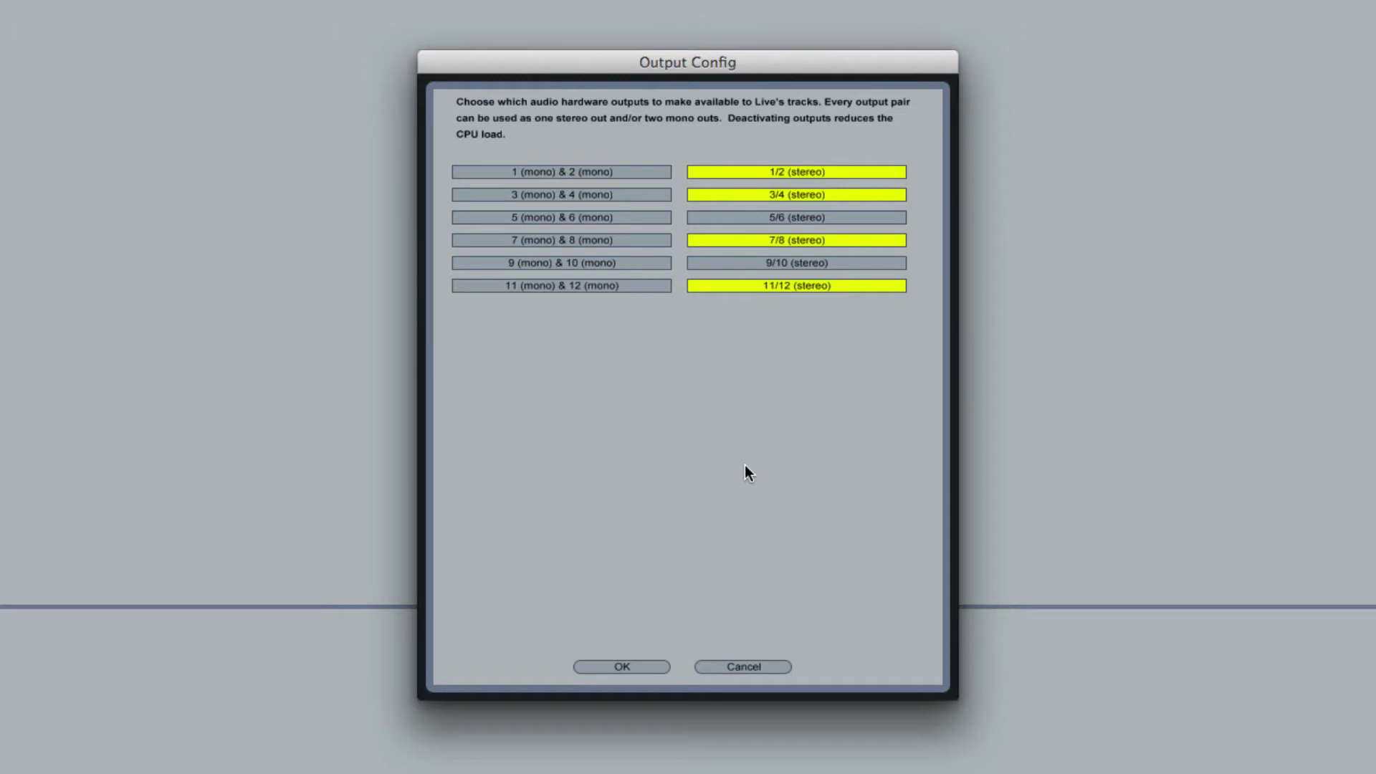
pyautogui.click(623, 666)
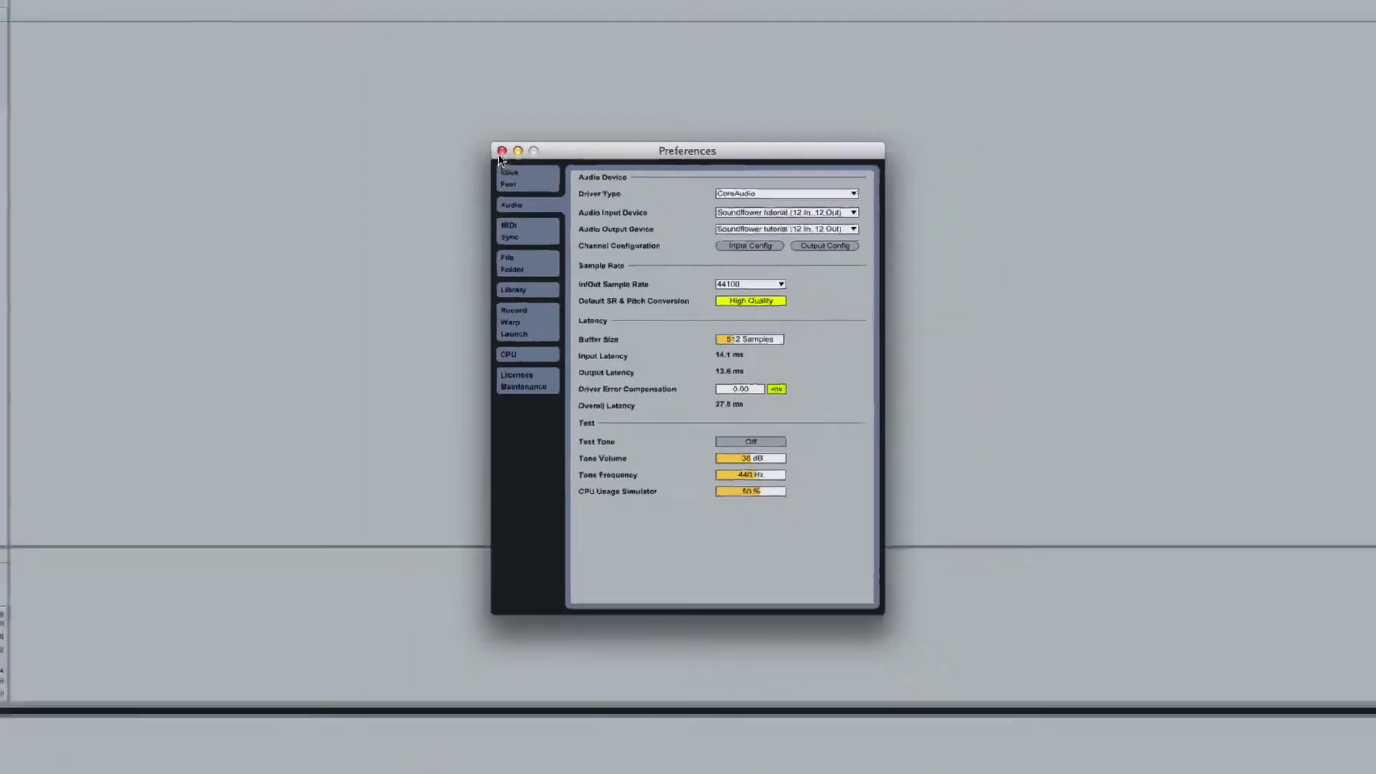
# Close Preferences, delete the MIDI tracks, and show the tracks' input/output routing.
pyautogui.click(432, 61)
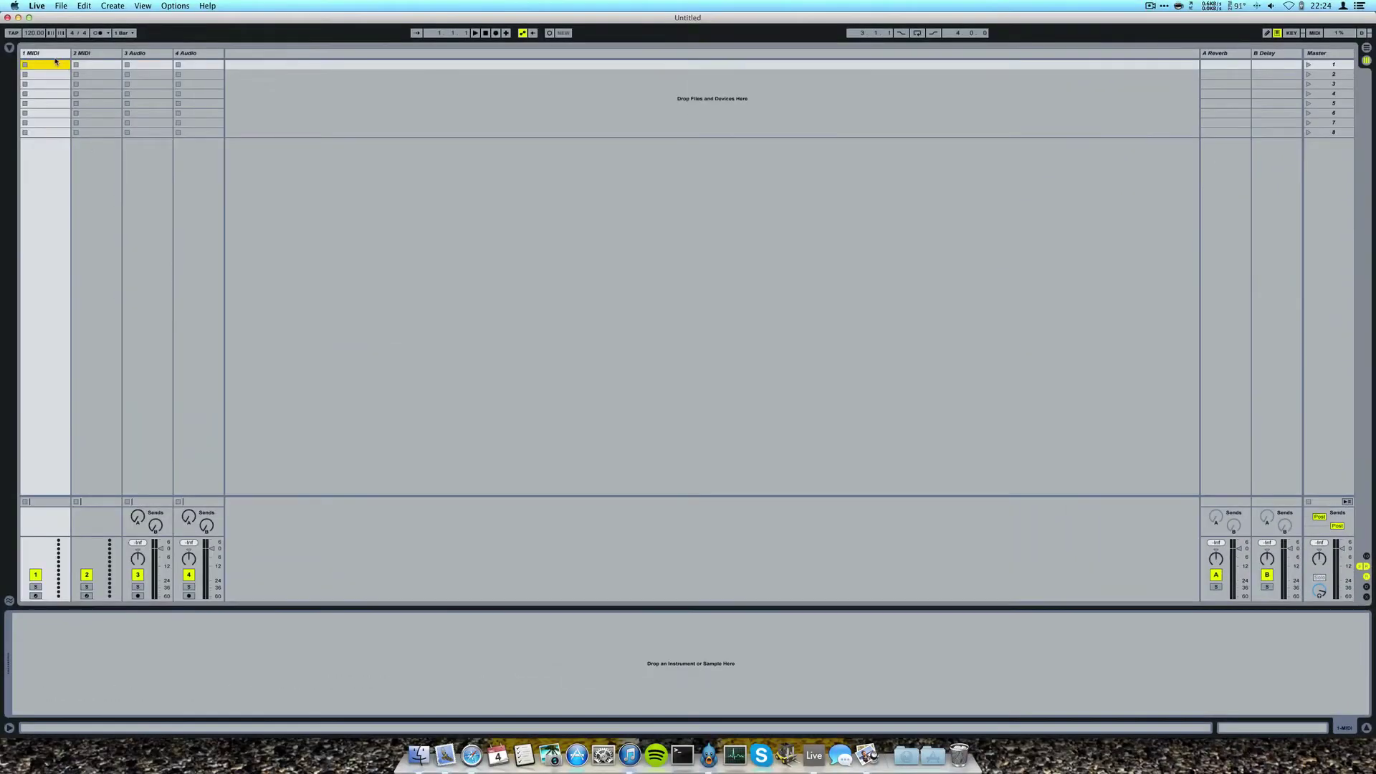
pyautogui.click(50, 55)
pyautogui.press('Delete')
pyautogui.press('Delete')
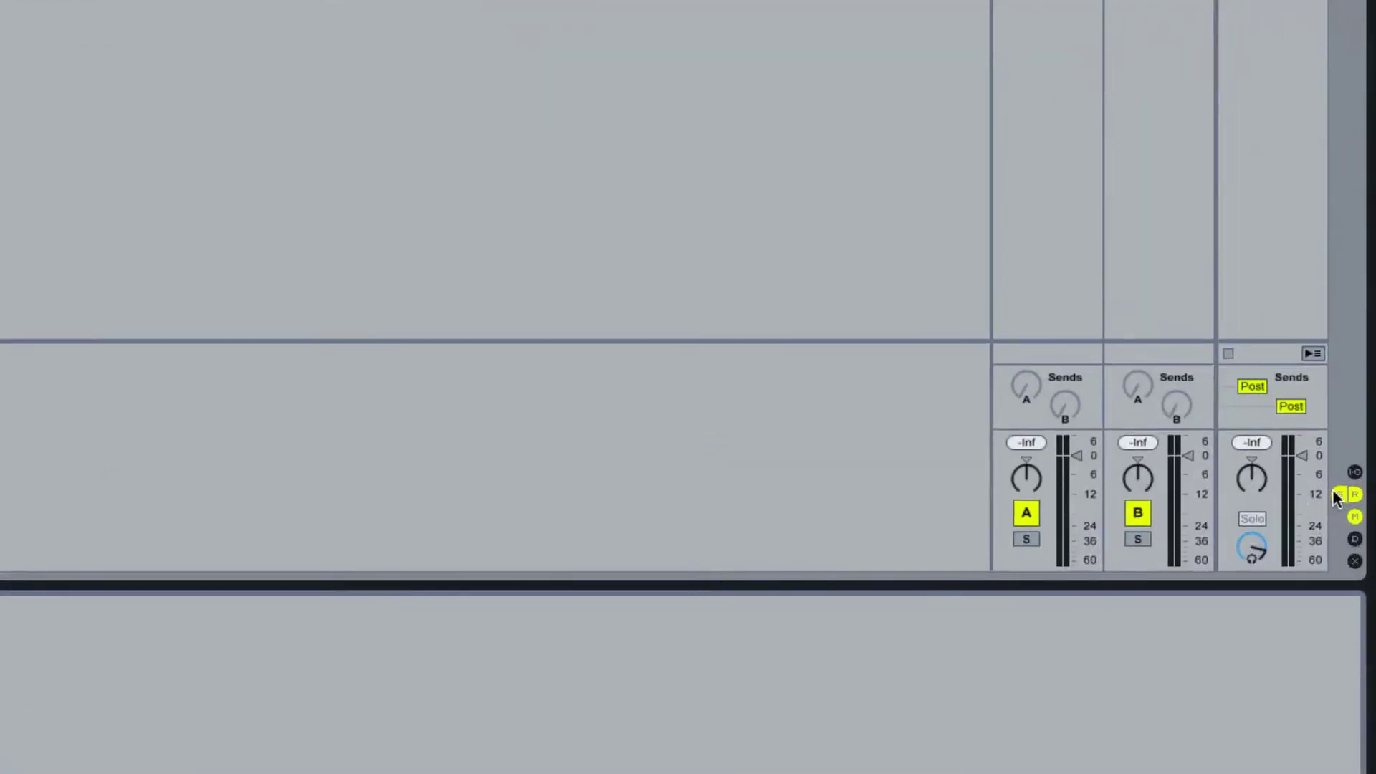
pyautogui.click(1355, 473)
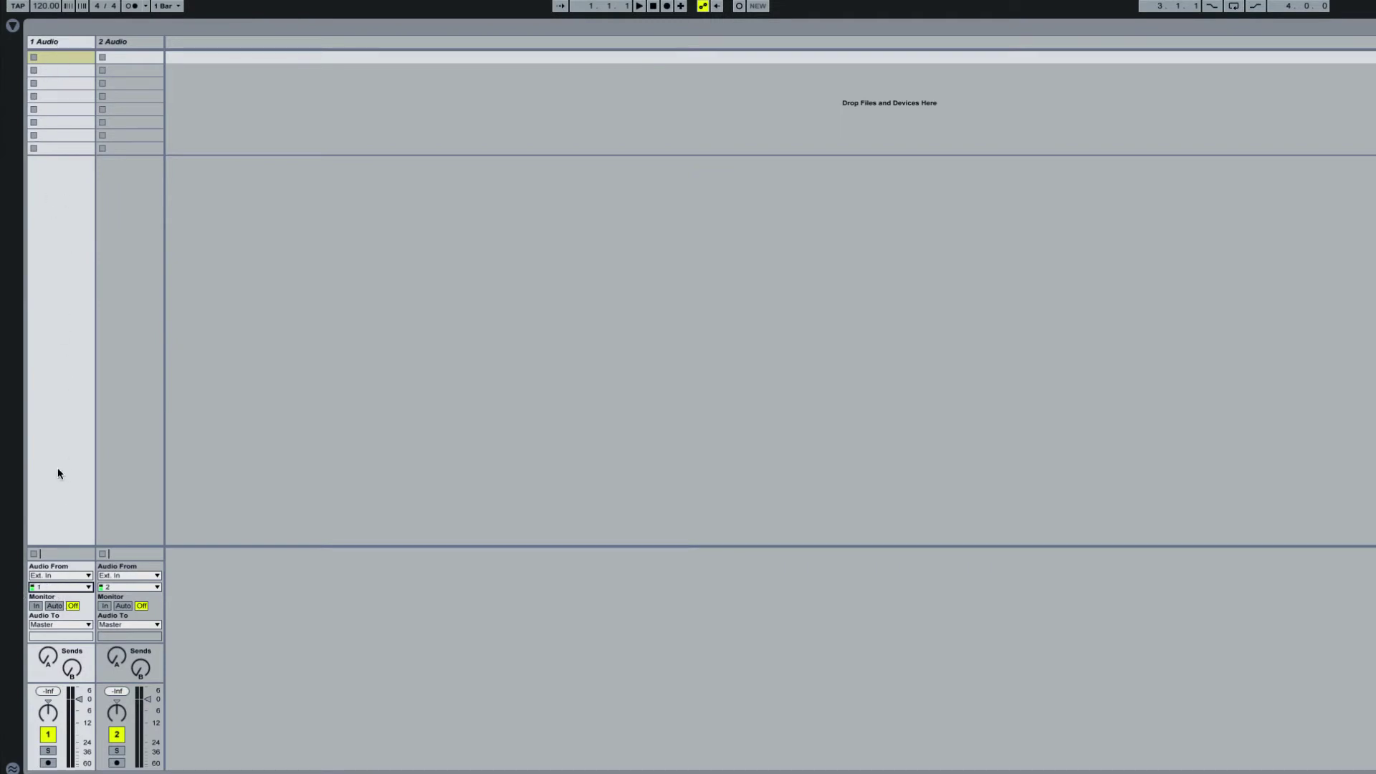
# Rename the 1 Audio track to 'Microphone'.
pyautogui.click(66, 45)
pyautogui.press('super+r')
pyautogui.write('Mic')
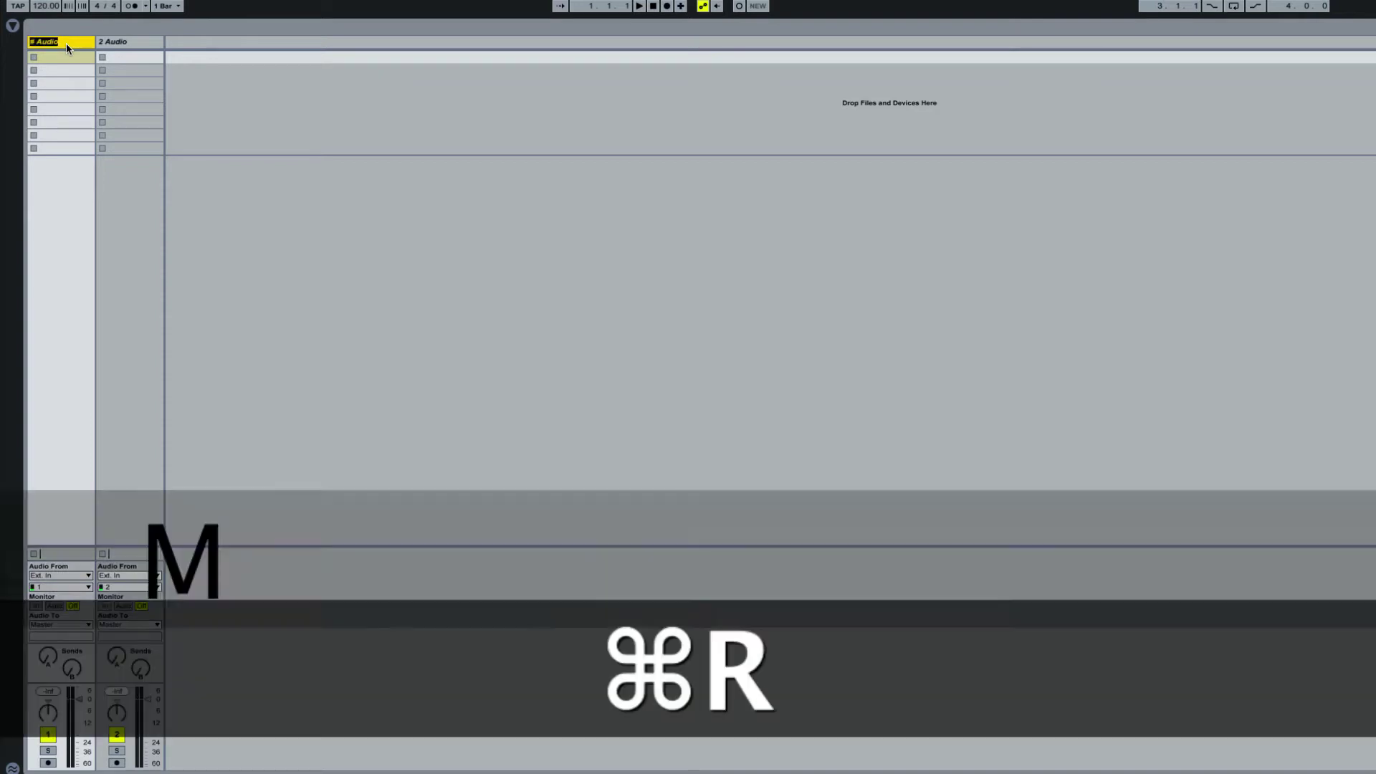
pyautogui.write('rophone')
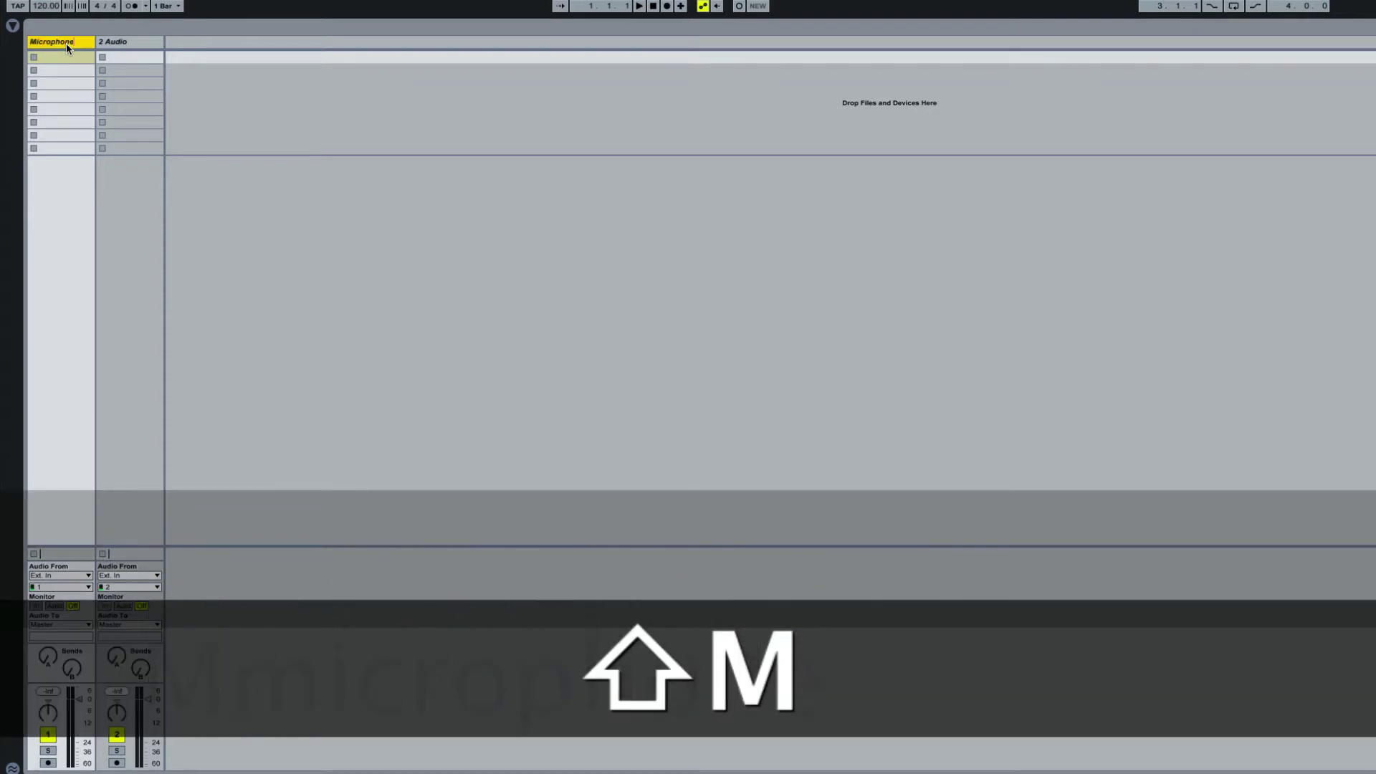
pyautogui.press('Return')
# Set 2 Audio's input to channel 5, then add a third audio track on input 9.
pyautogui.click(139, 43)
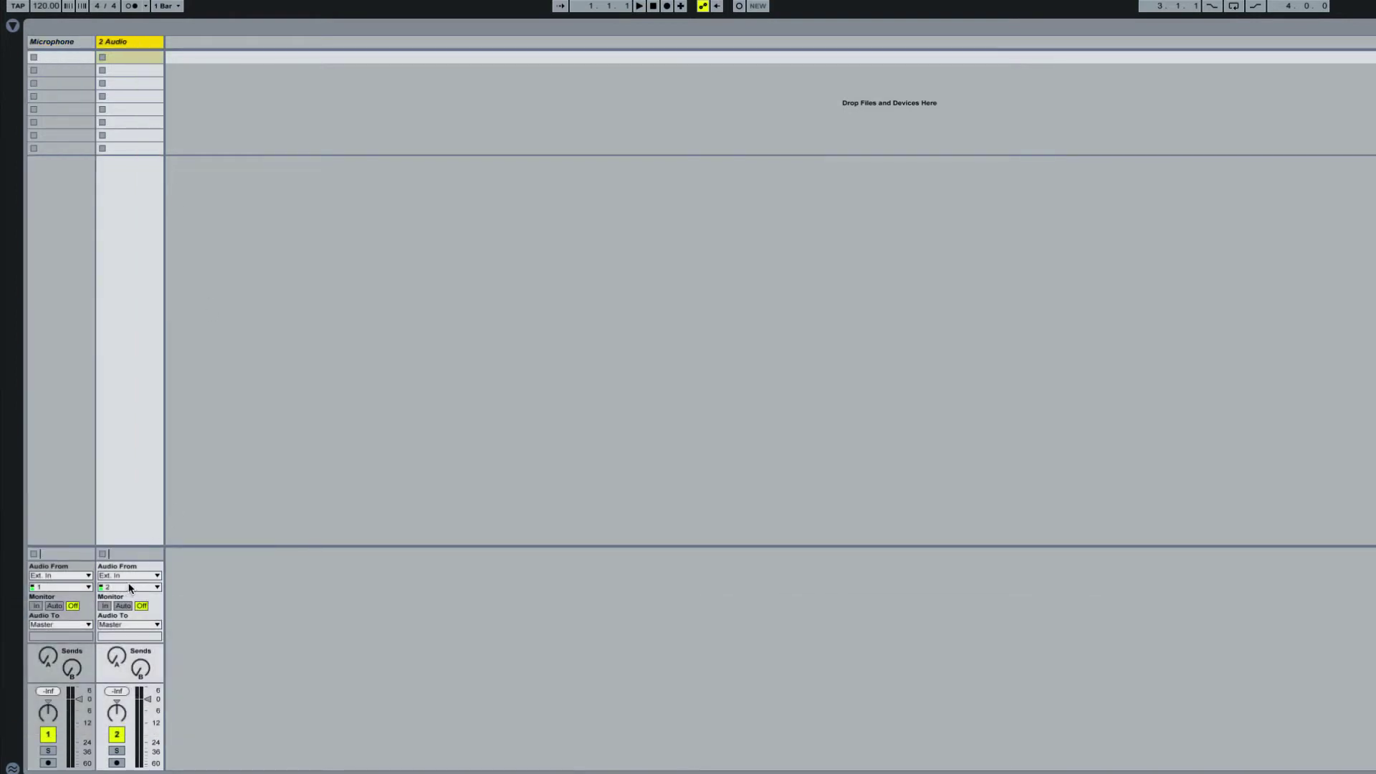
pyautogui.click(129, 588)
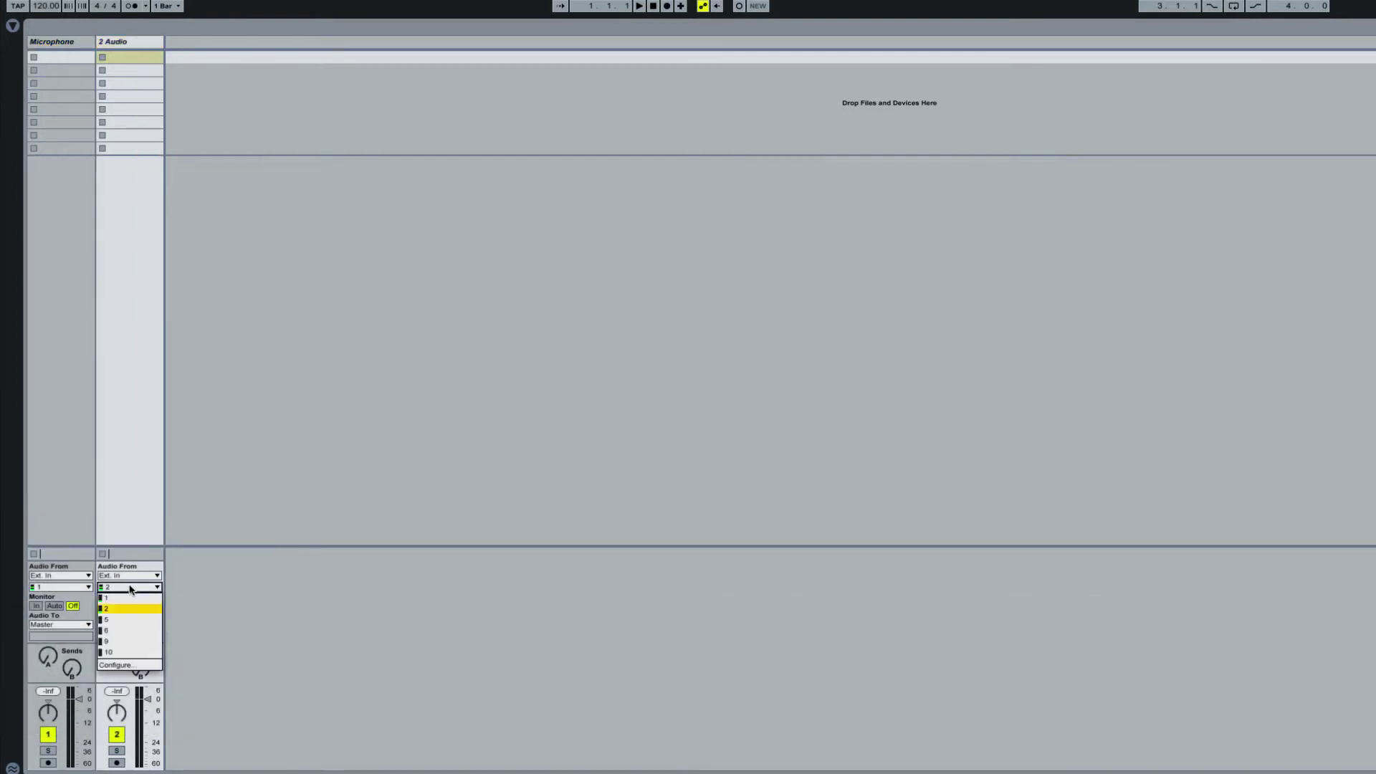
pyautogui.click(104, 621)
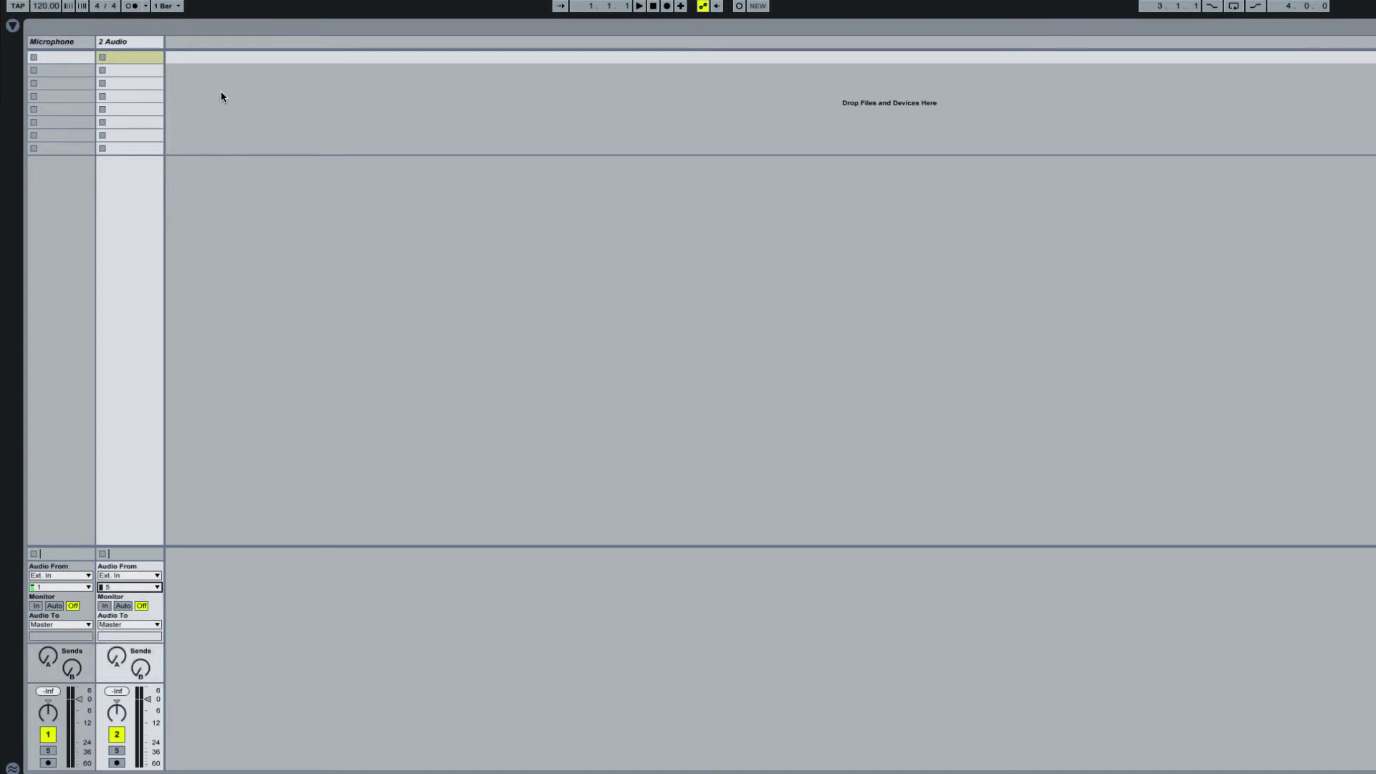
pyautogui.press('super+t')
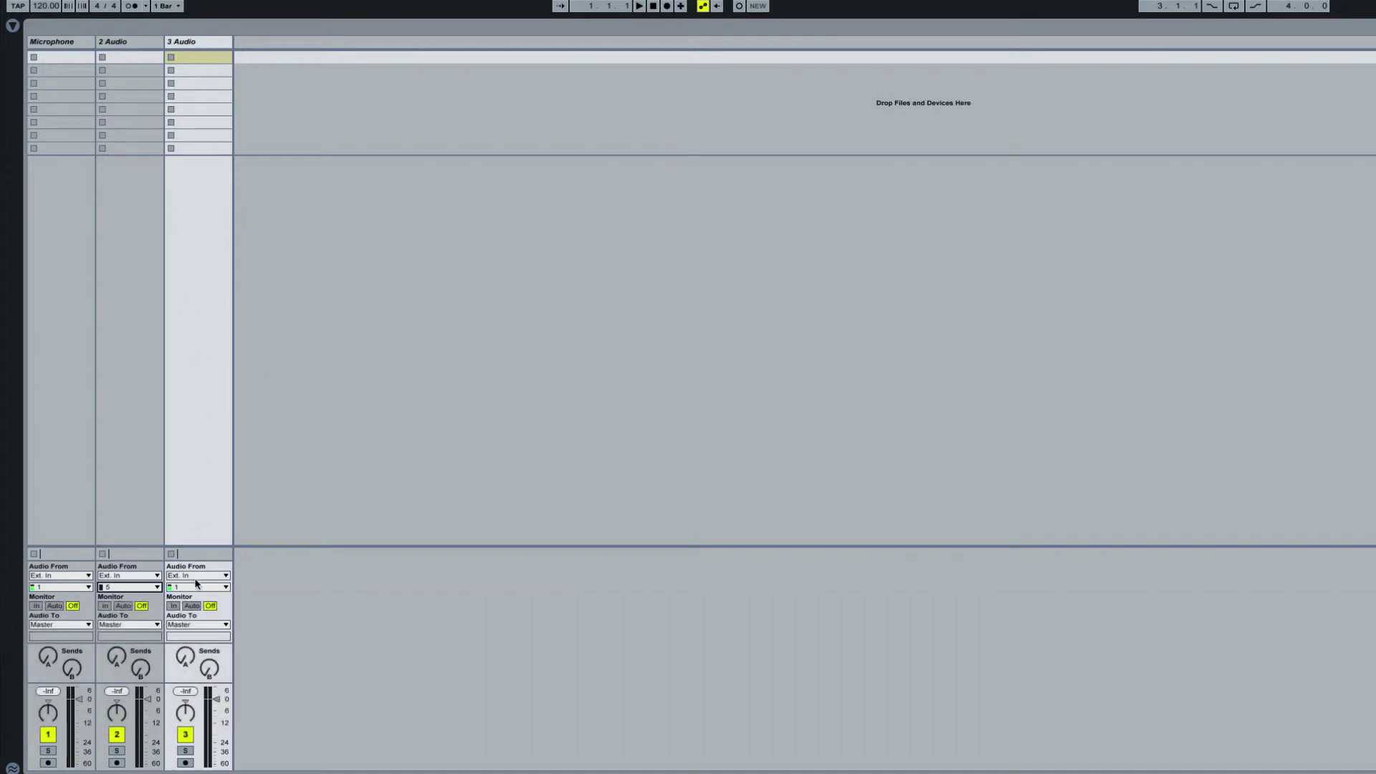
pyautogui.click(195, 586)
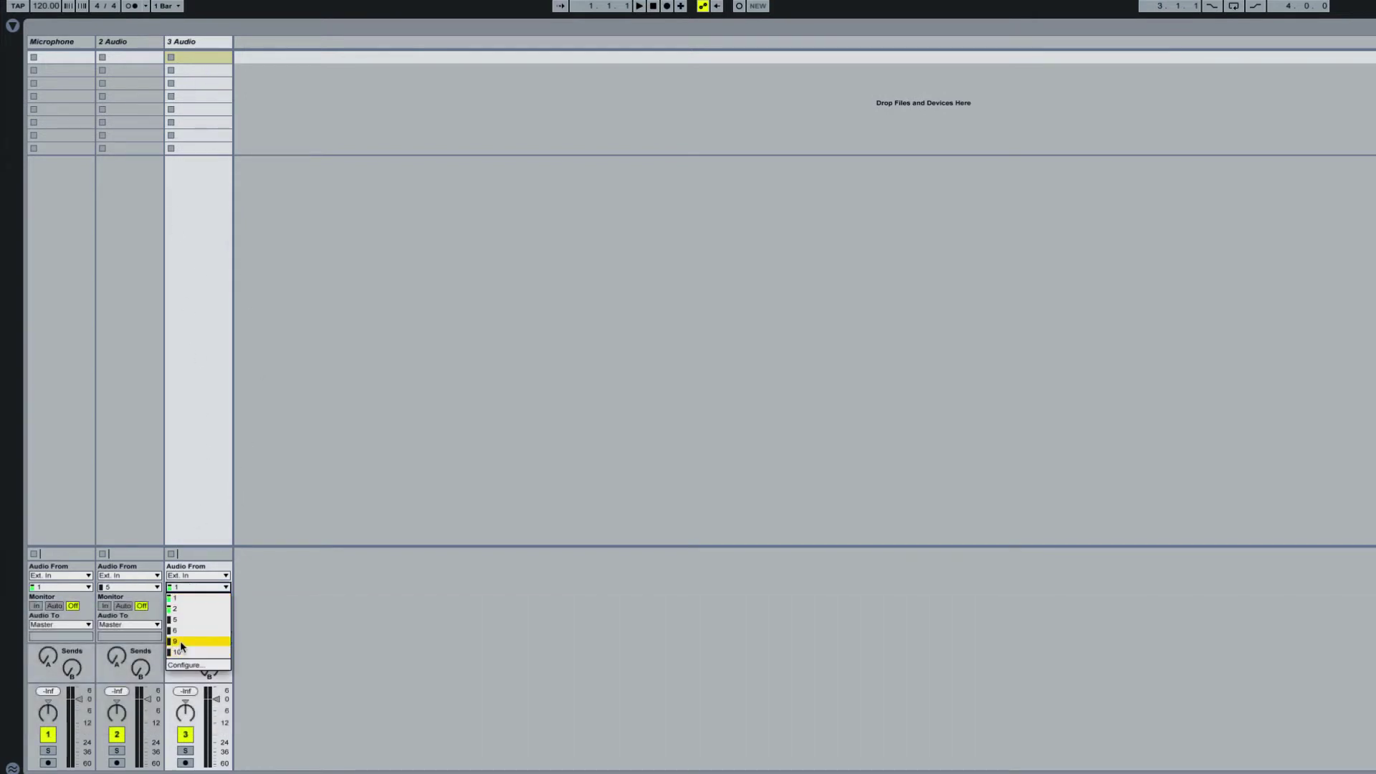
pyautogui.click(179, 641)
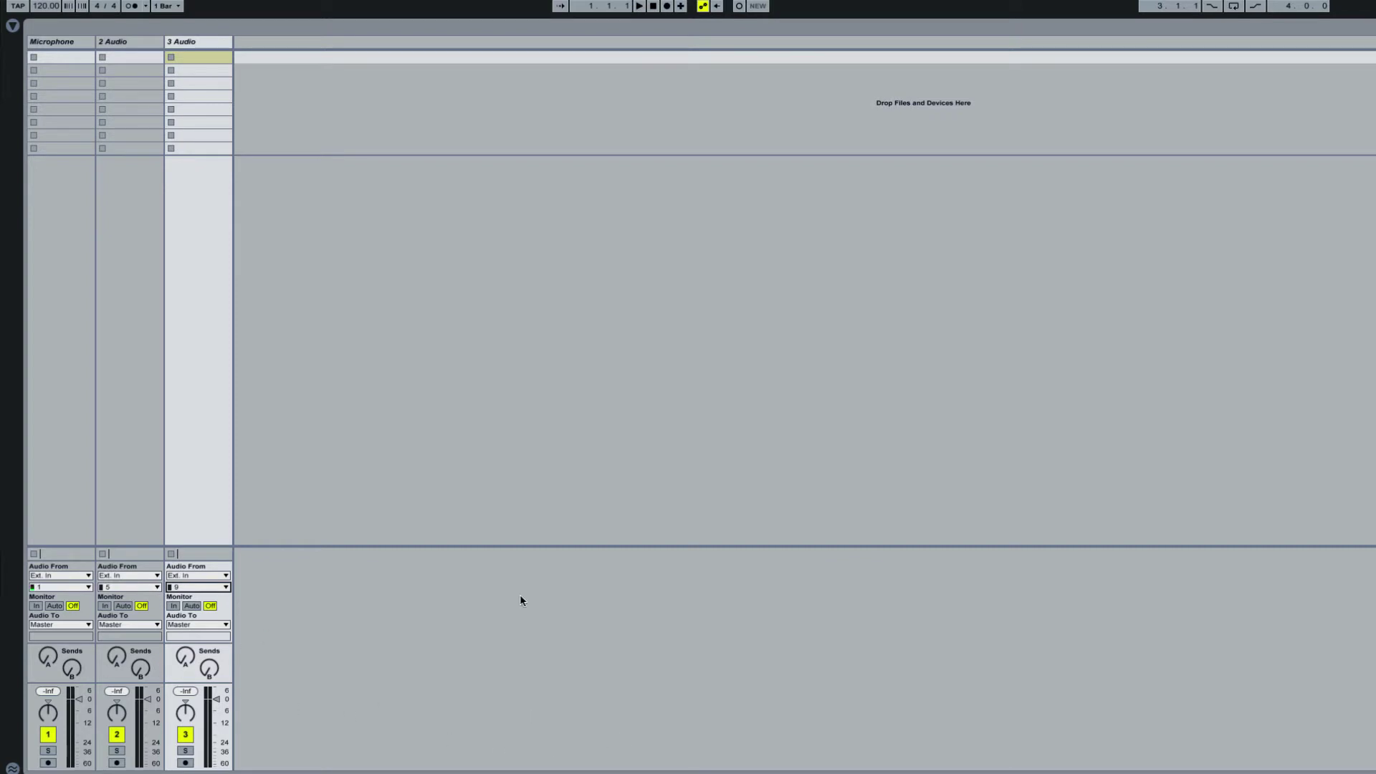
# Raise the Microphone track's send toward maximum after checking the return tracks.
pyautogui.click(1175, 28)
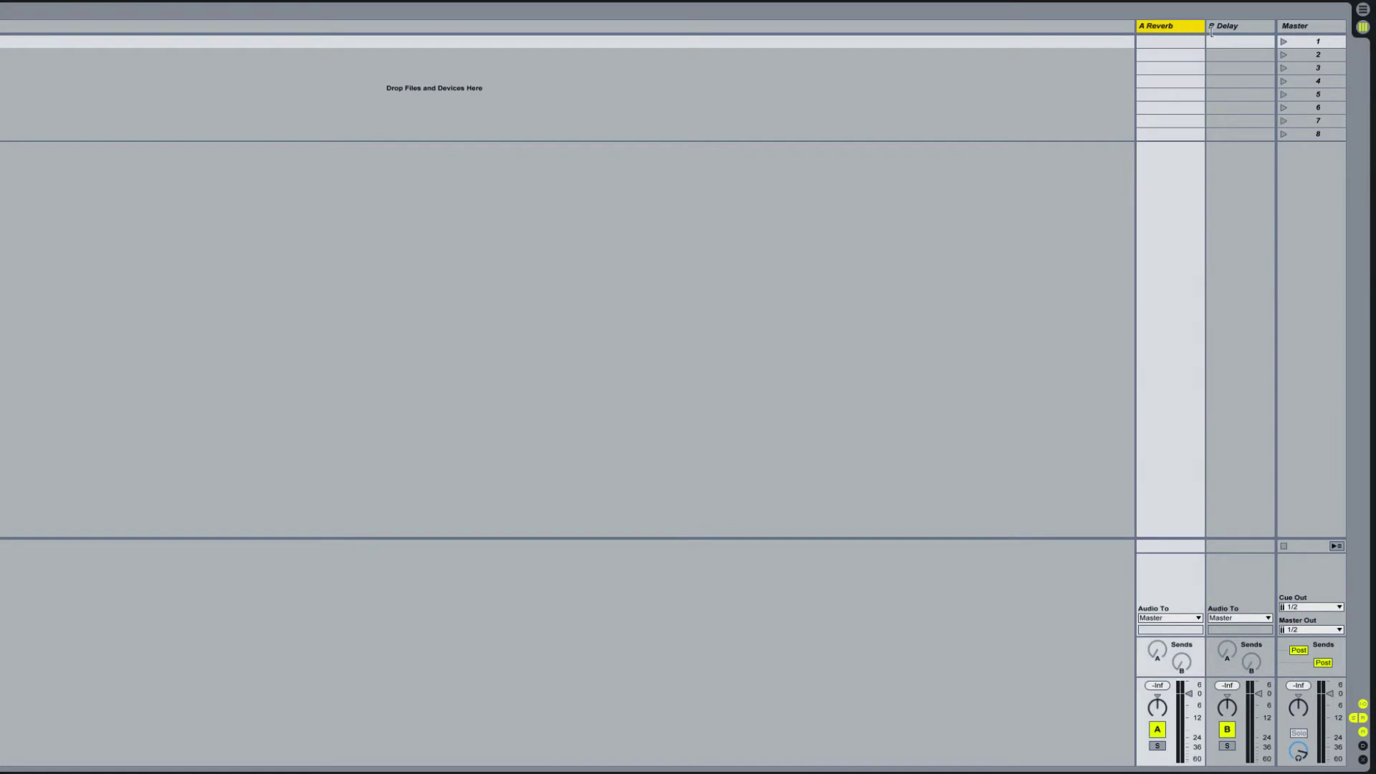
pyautogui.click(1209, 29)
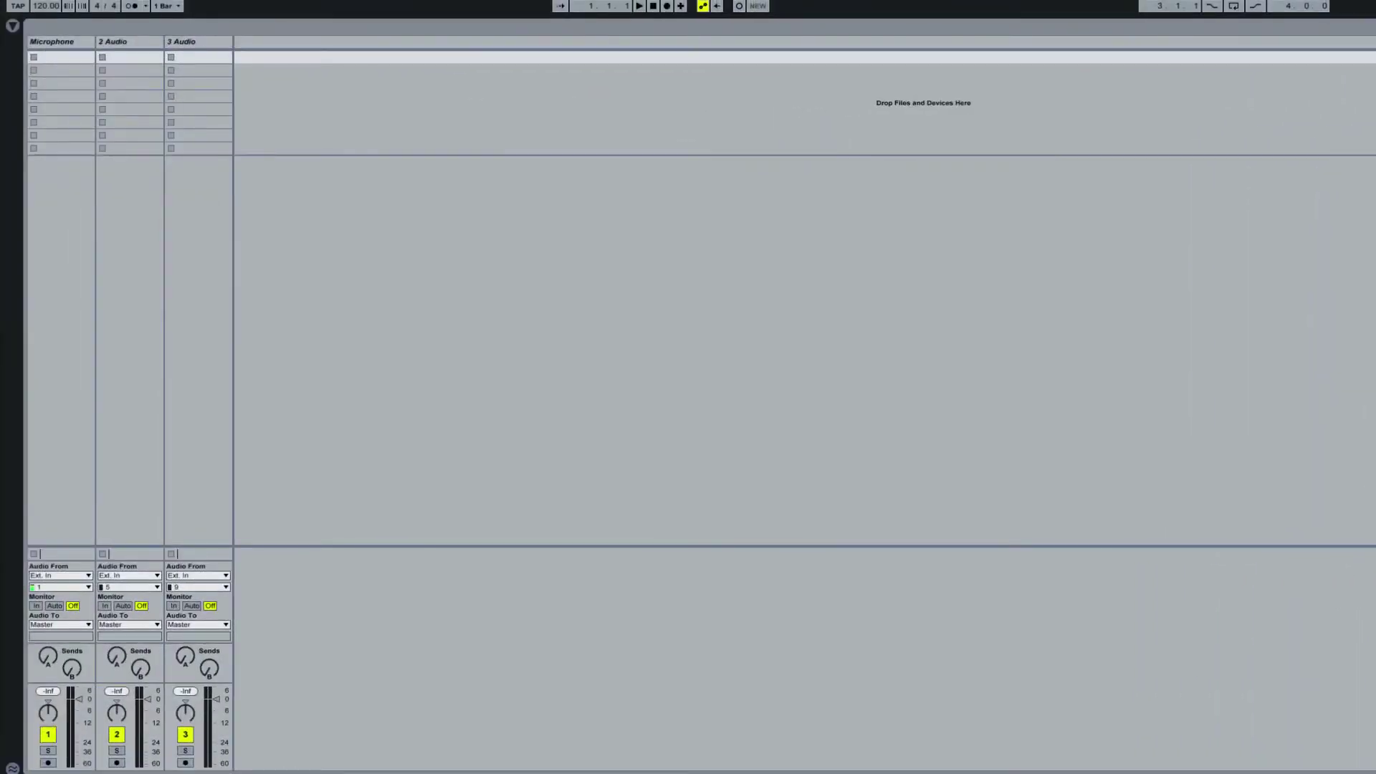
pyautogui.click(48, 657)
pyautogui.moveTo(71, 668); pyautogui.dragTo(72, 641)
# Remove the Reverb and Delay devices from the A and B return tracks.
pyautogui.click(1231, 62)
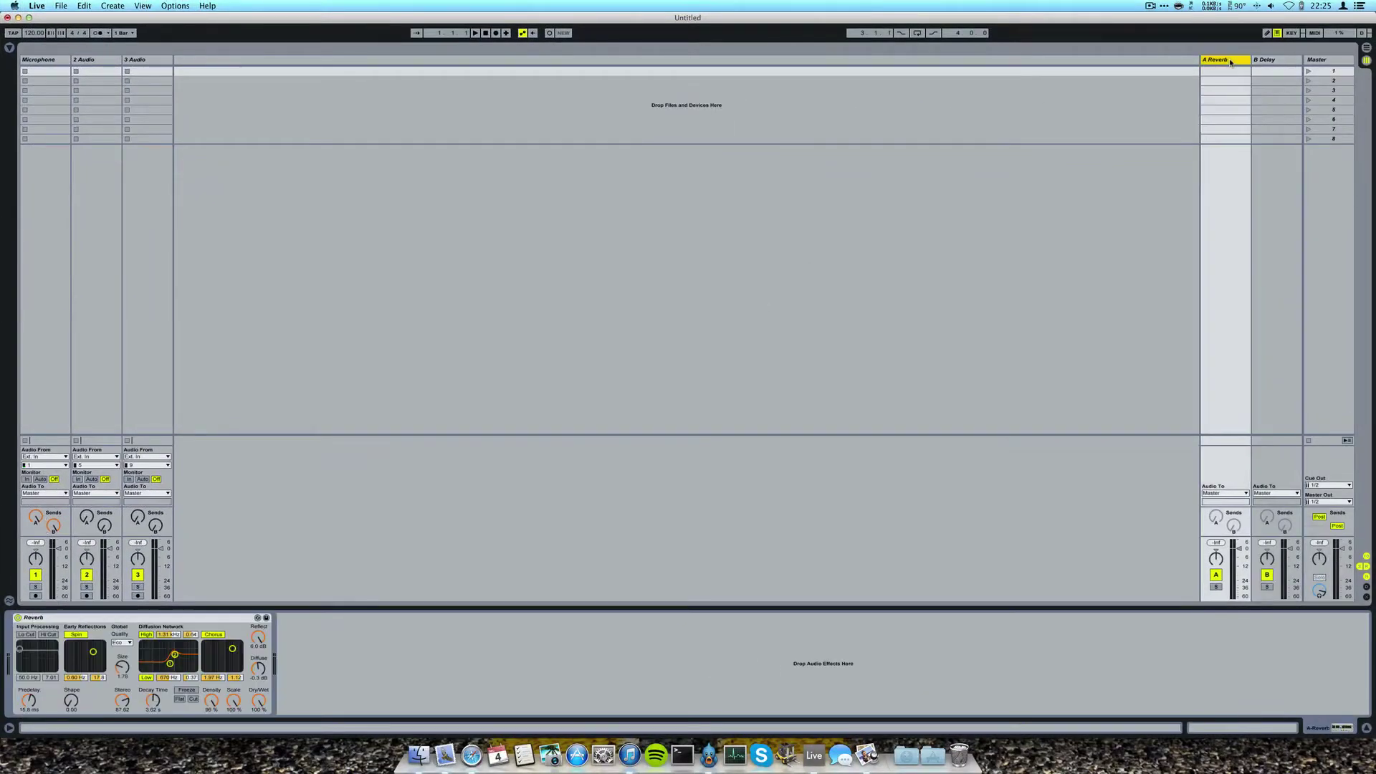
pyautogui.click(206, 622)
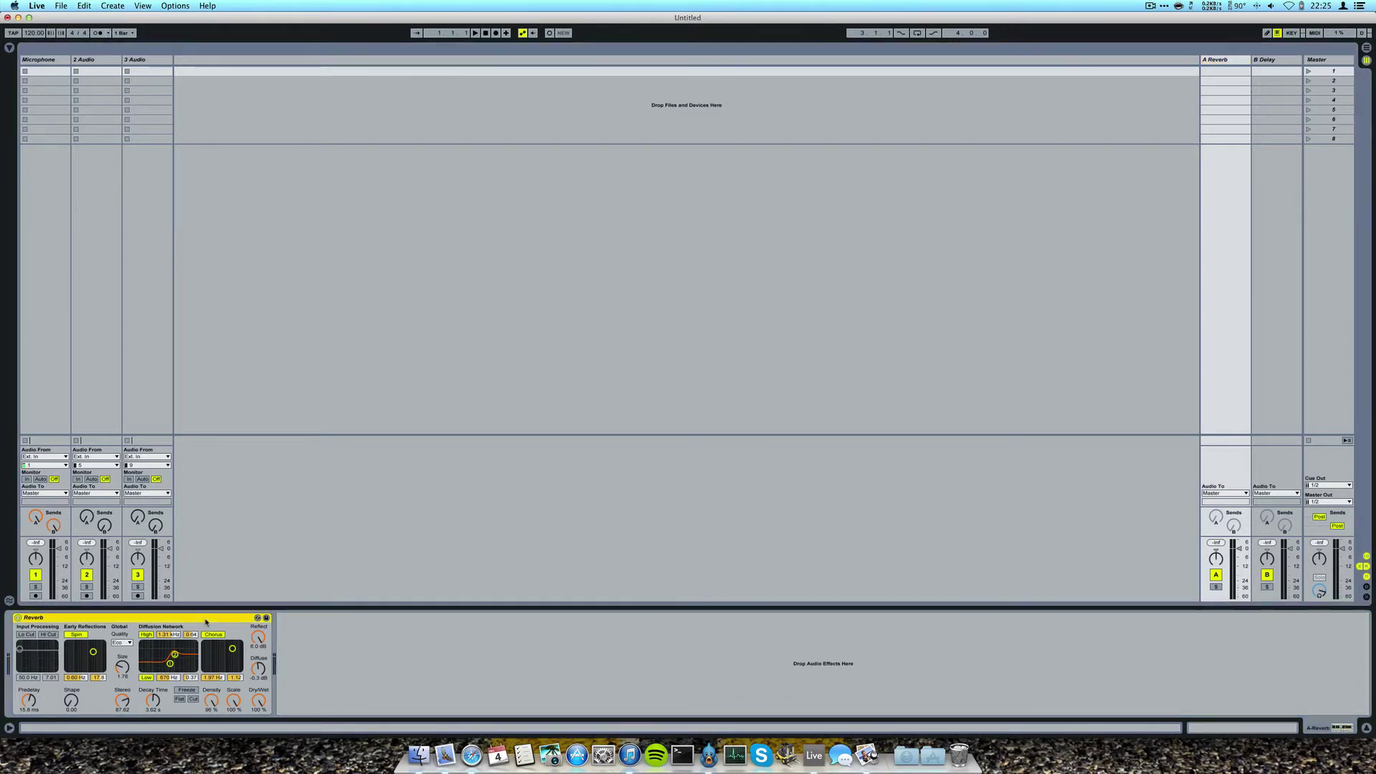
pyautogui.press('Delete')
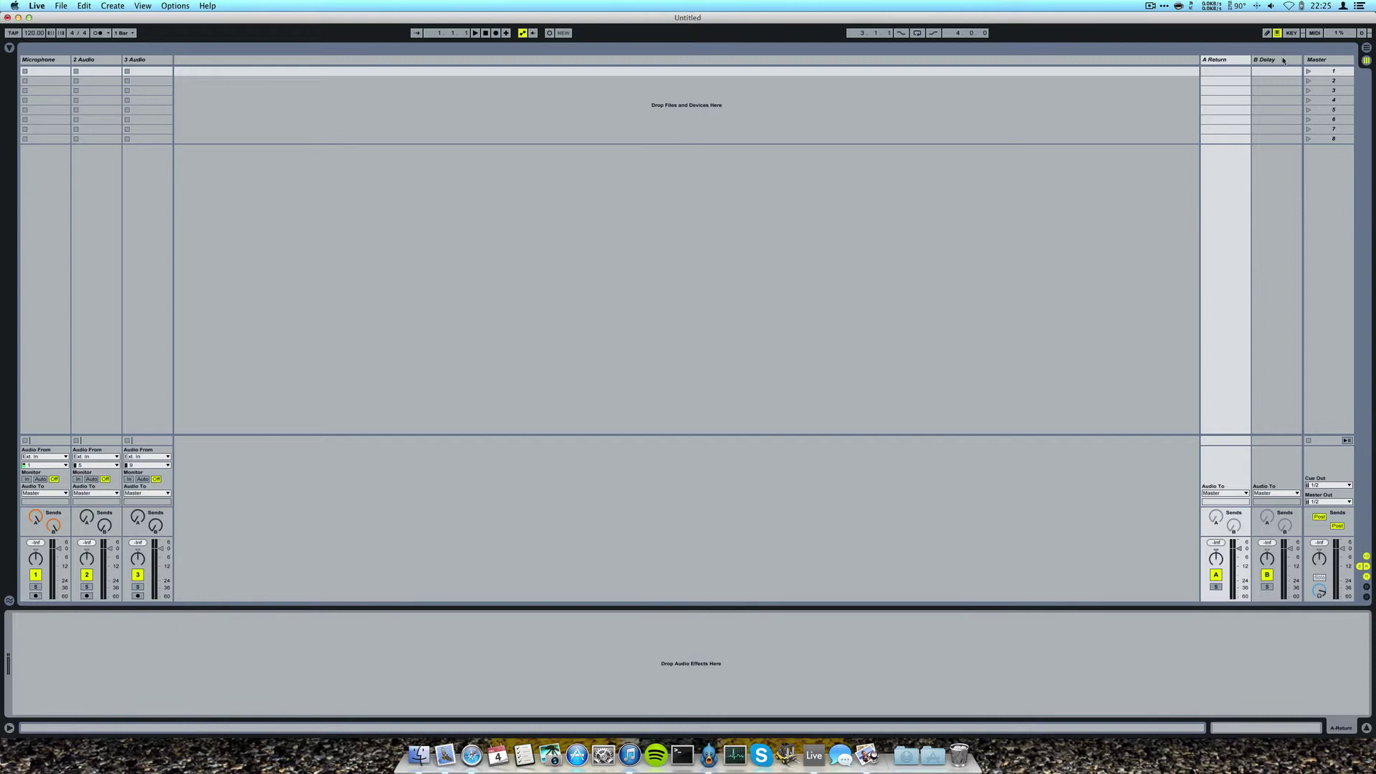
pyautogui.click(1289, 59)
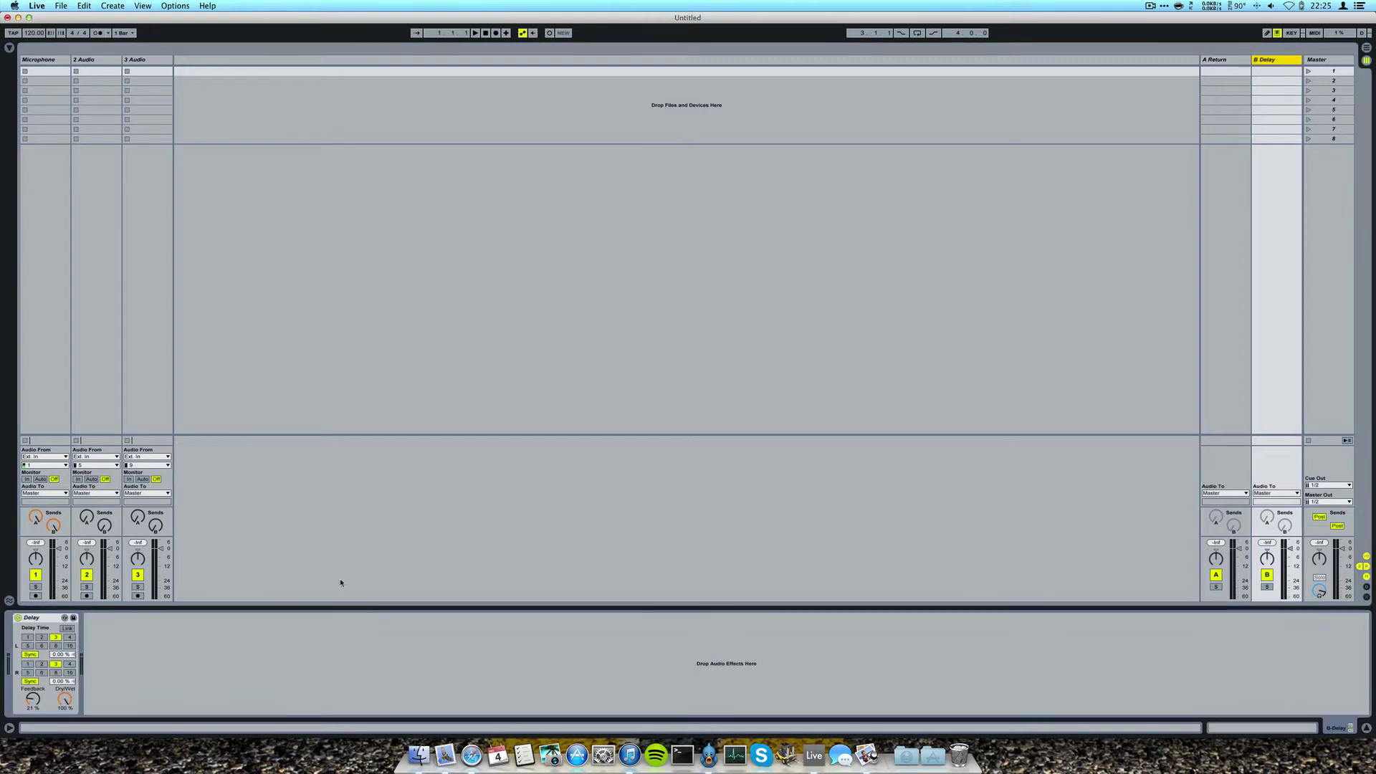
pyautogui.click(45, 617)
pyautogui.press('Delete')
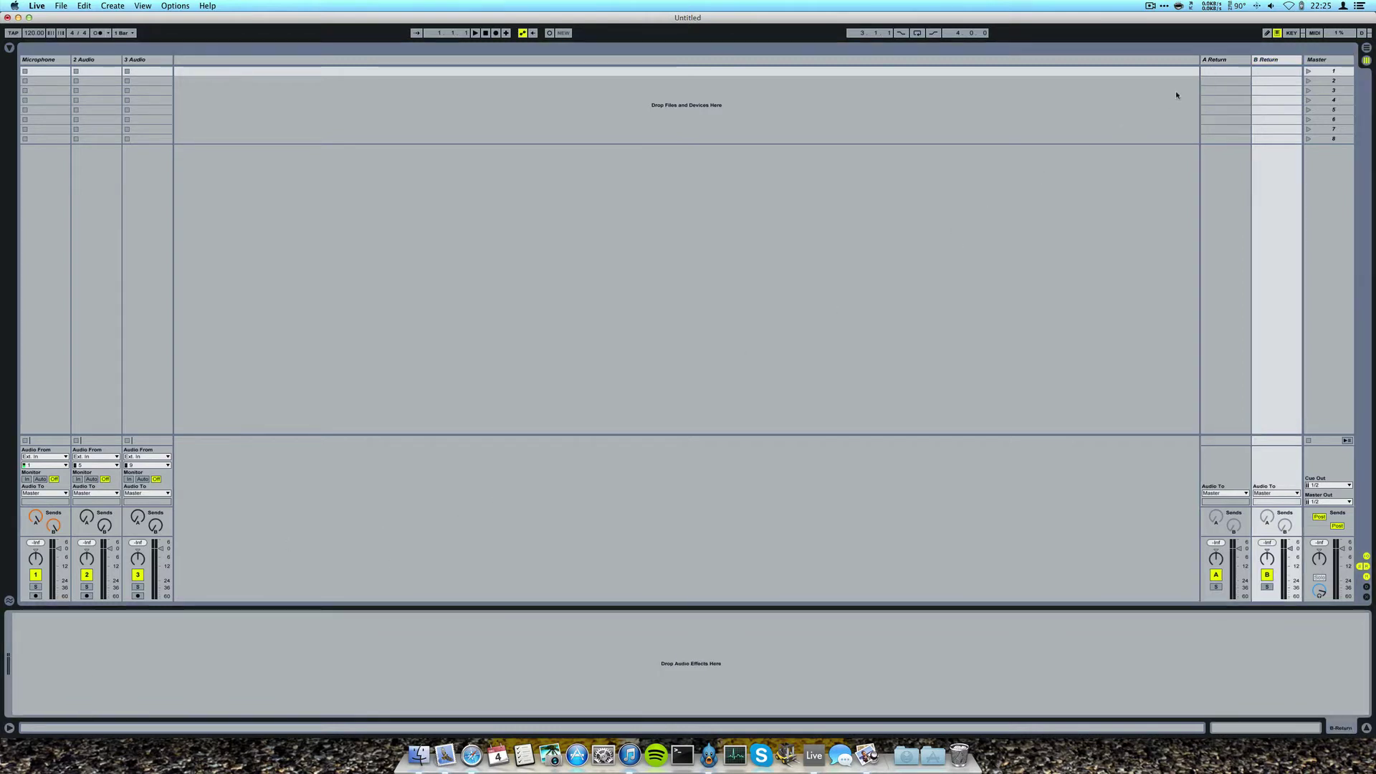
pyautogui.click(1218, 61)
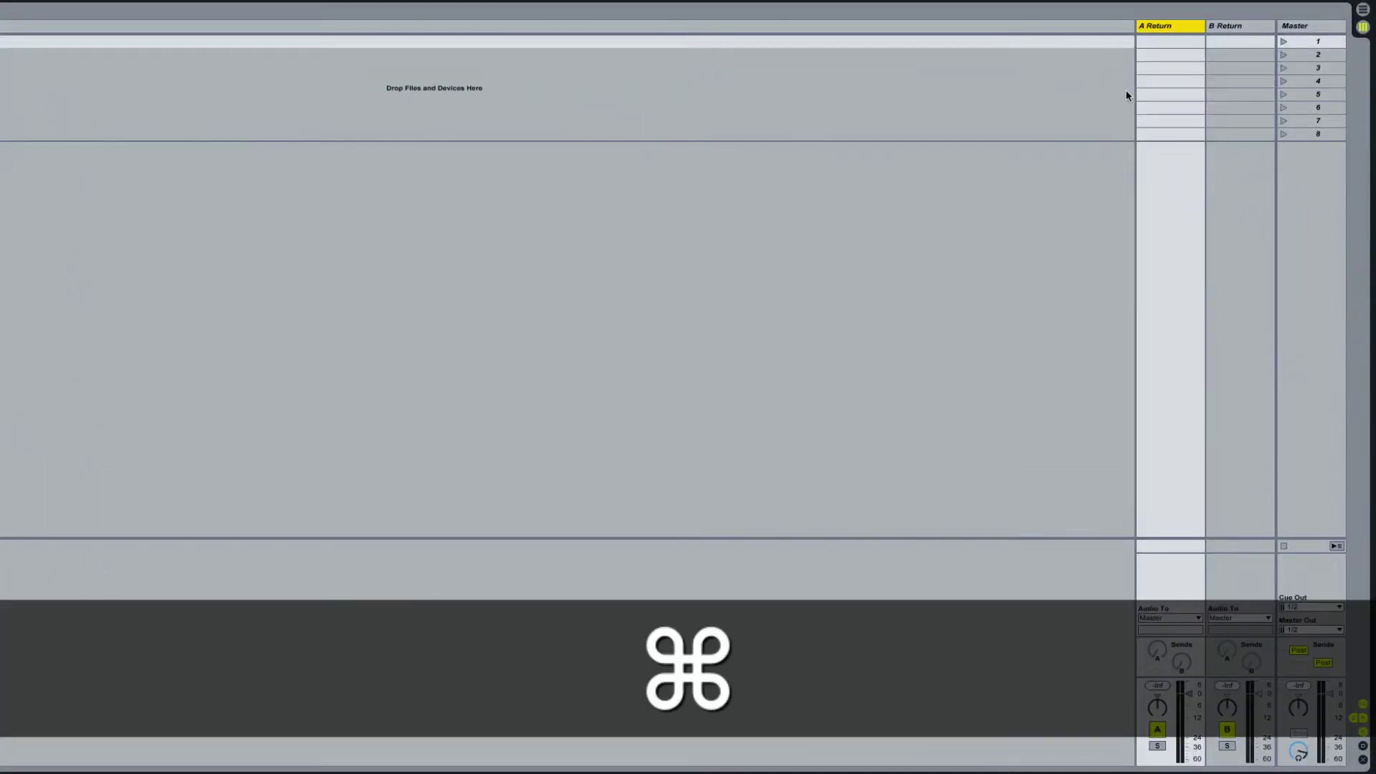
# Rename the first return track to 'To Skype 1'.
pyautogui.press('super+r')
pyautogui.write('Sk')
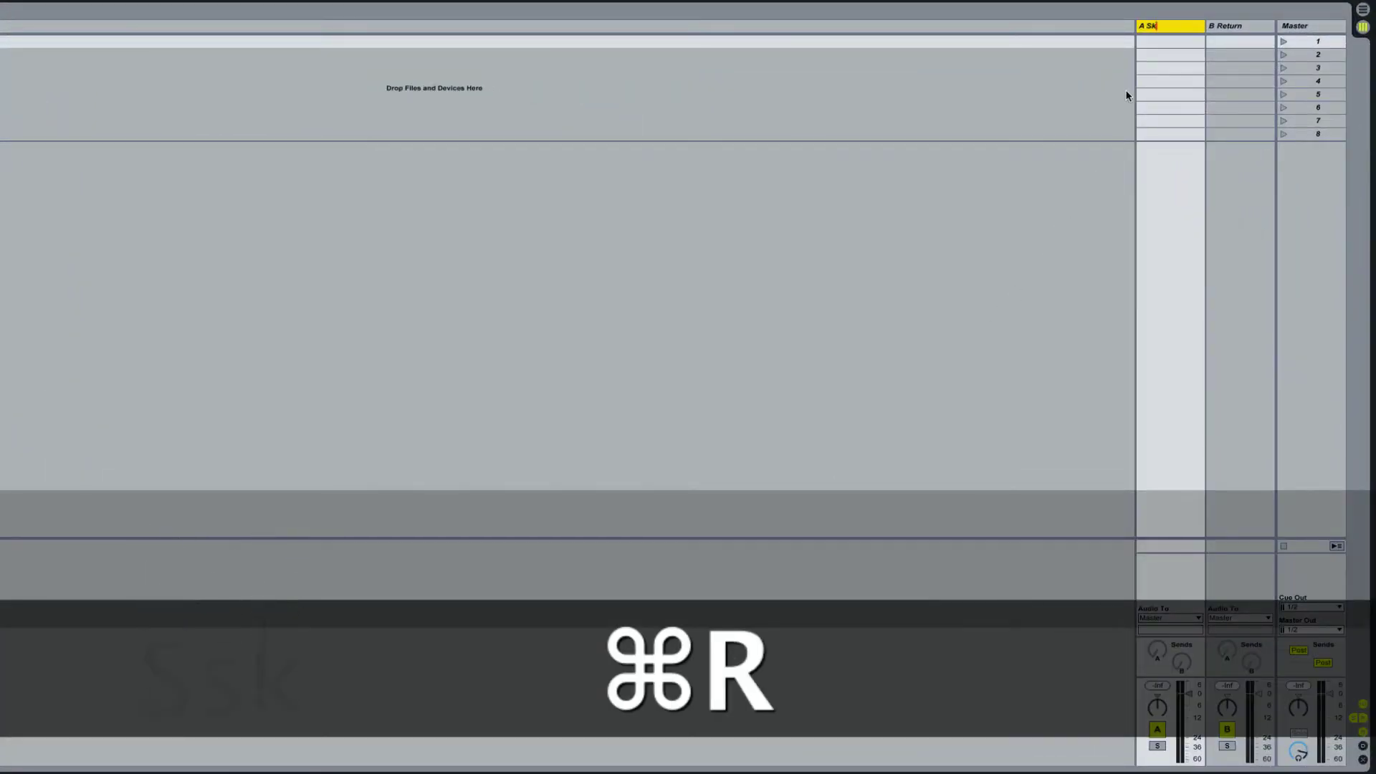
pyautogui.write('ype 1')
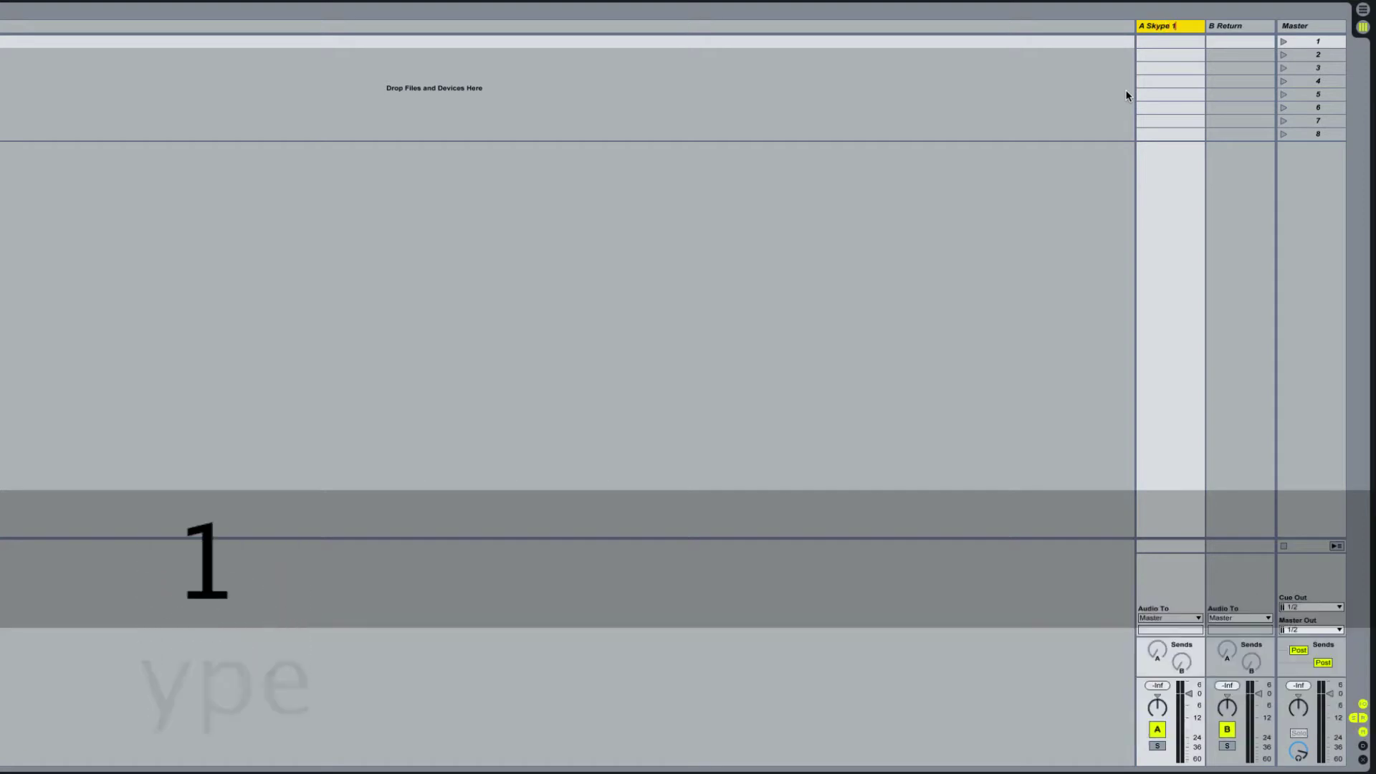
pyautogui.press('Left')
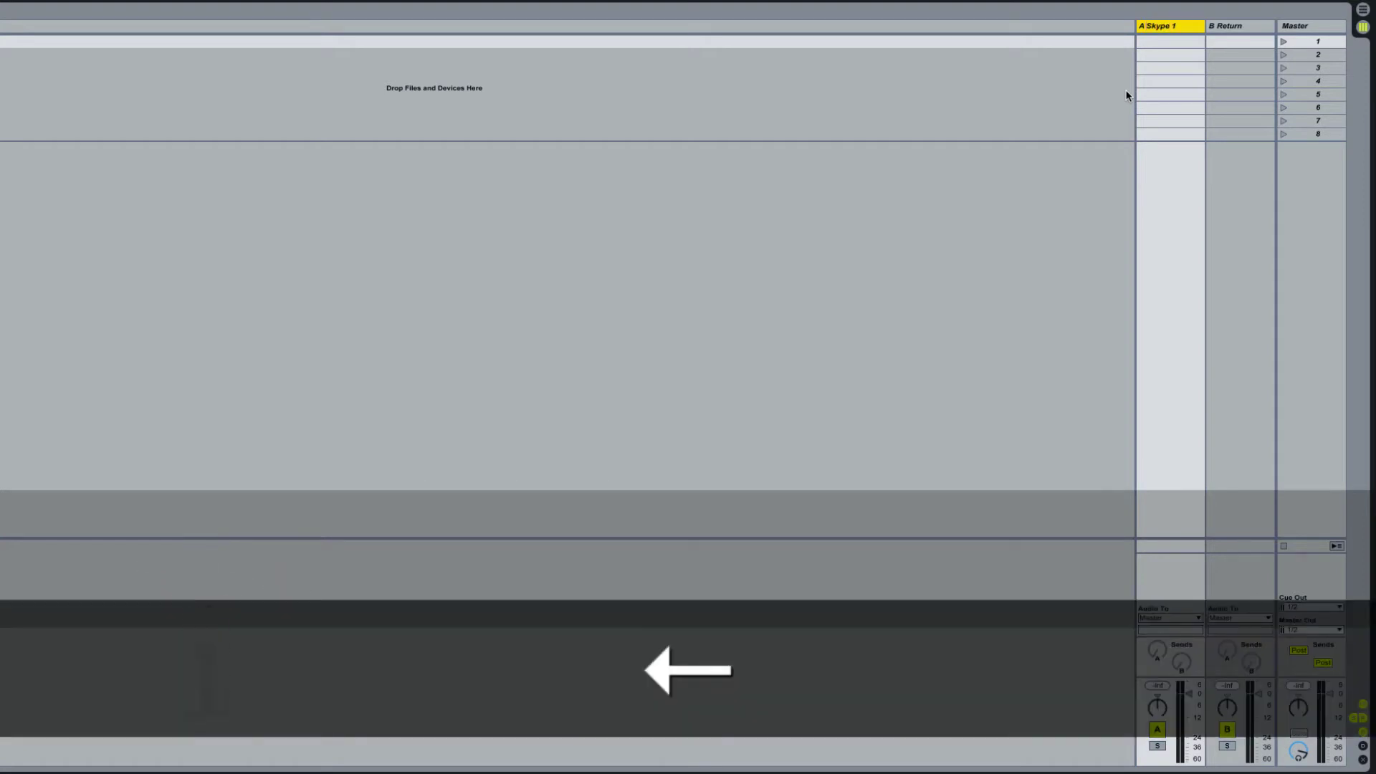
pyautogui.write('To')
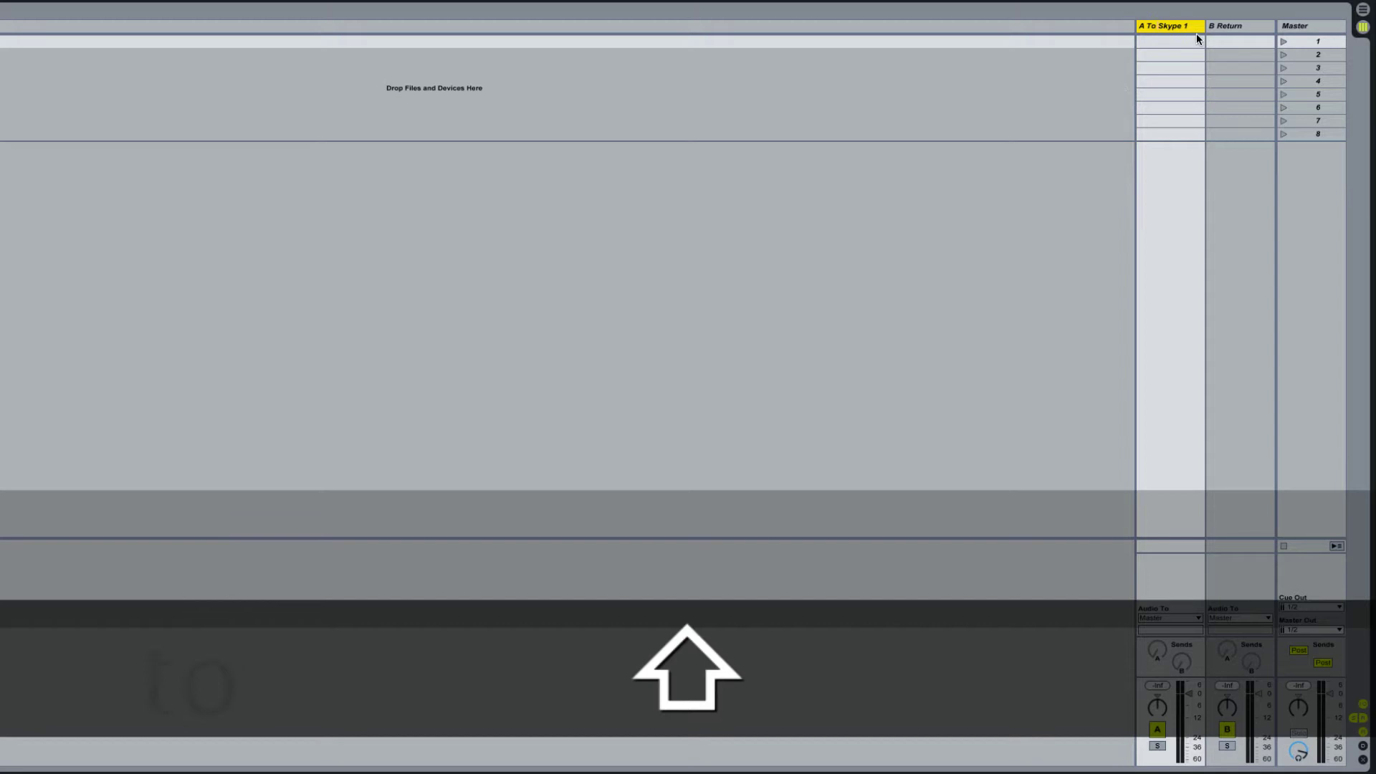
pyautogui.click(1222, 26)
# Rename the second return track to 'To Skype 2'.
pyautogui.press('alt')
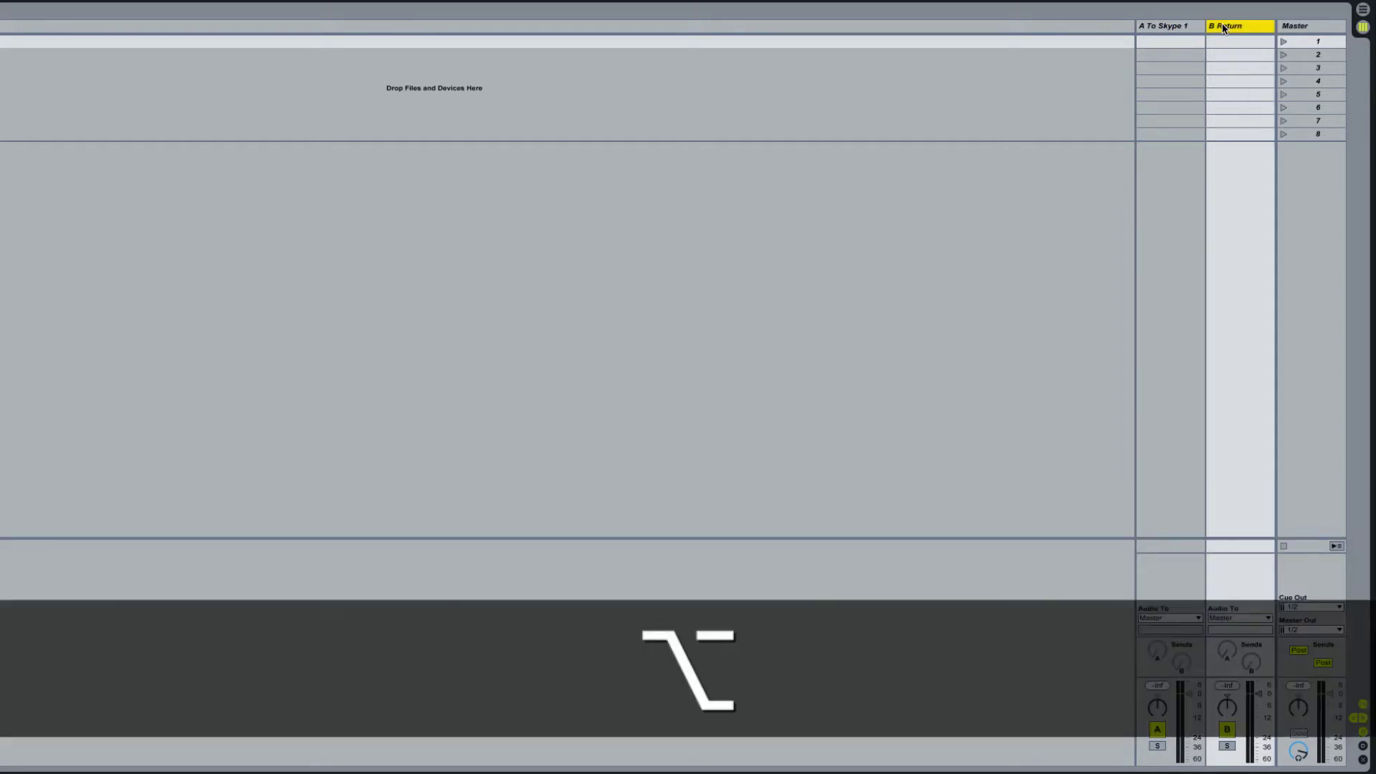
pyautogui.press('super')
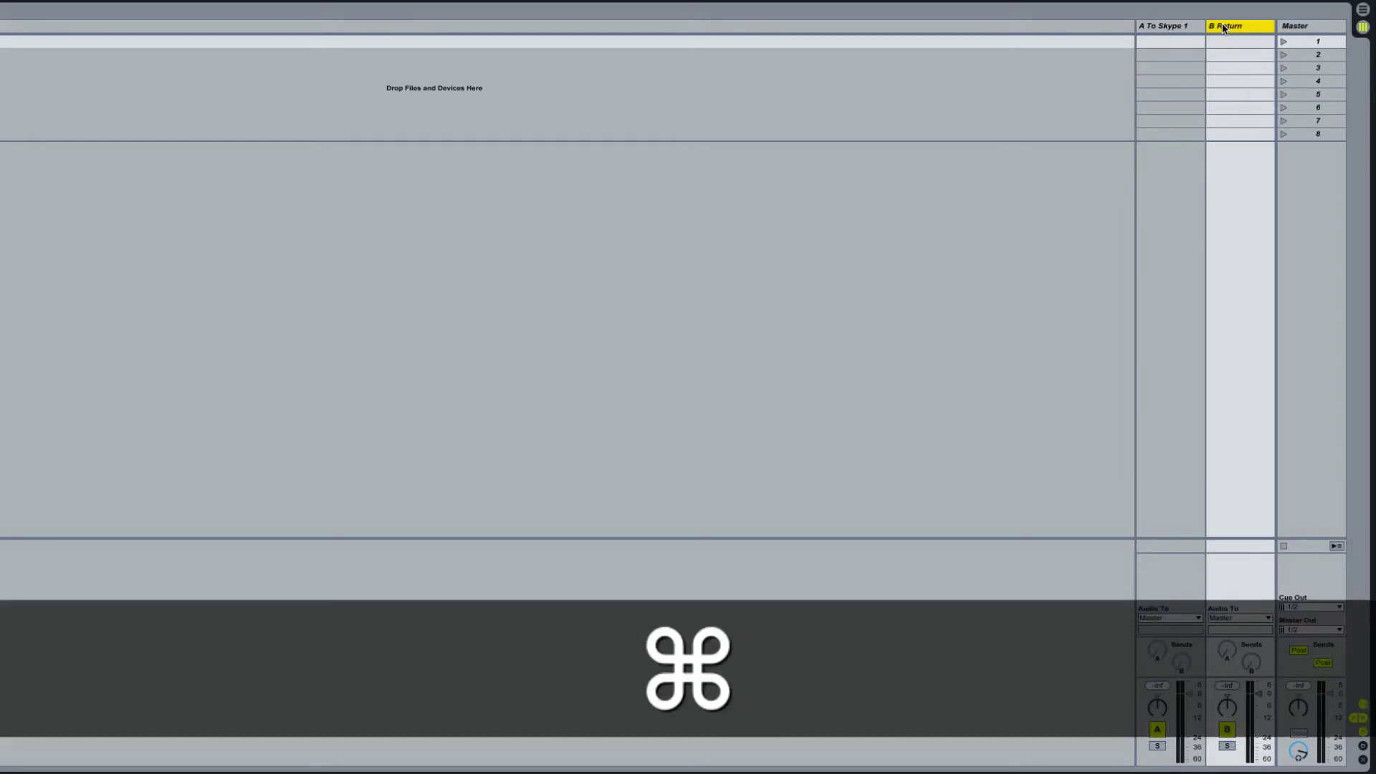
pyautogui.press('super+r')
pyautogui.write('To Sky')
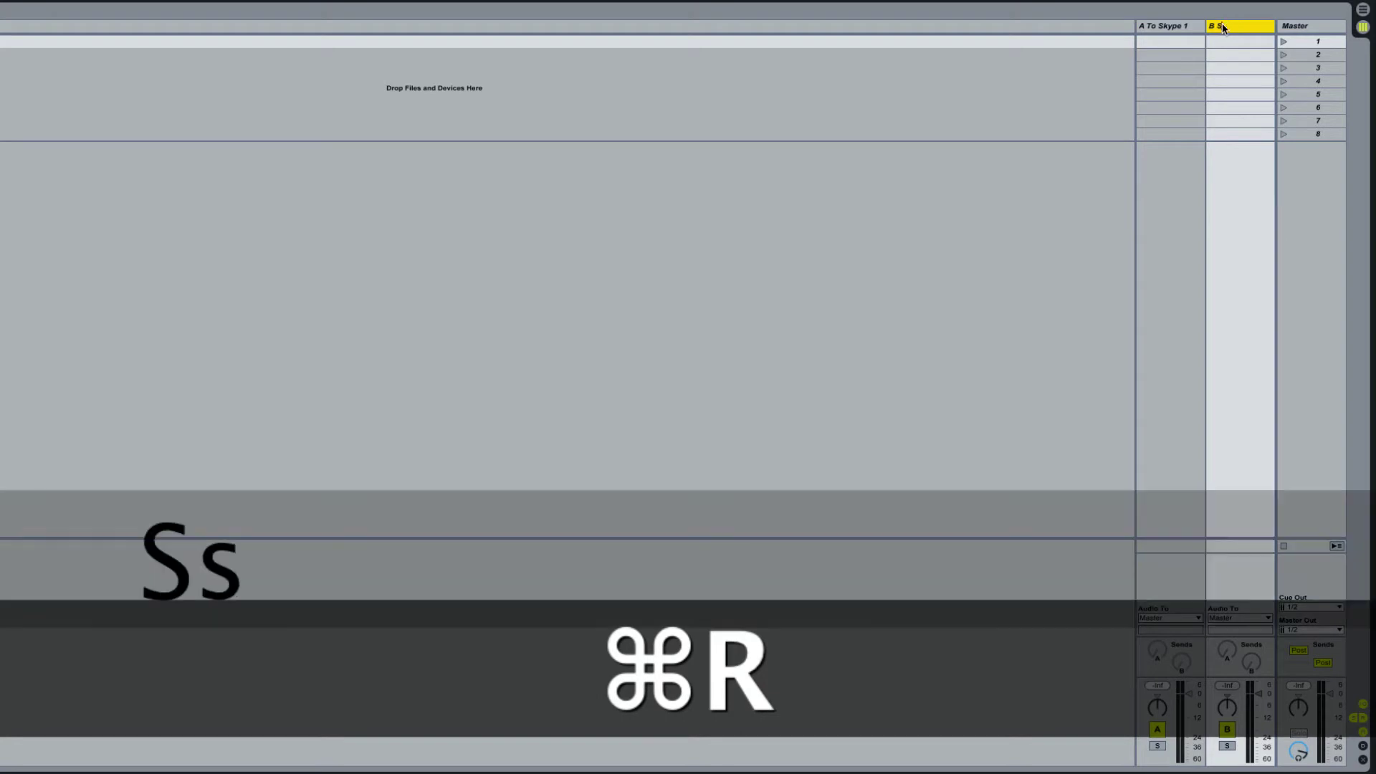
pyautogui.write('pe')
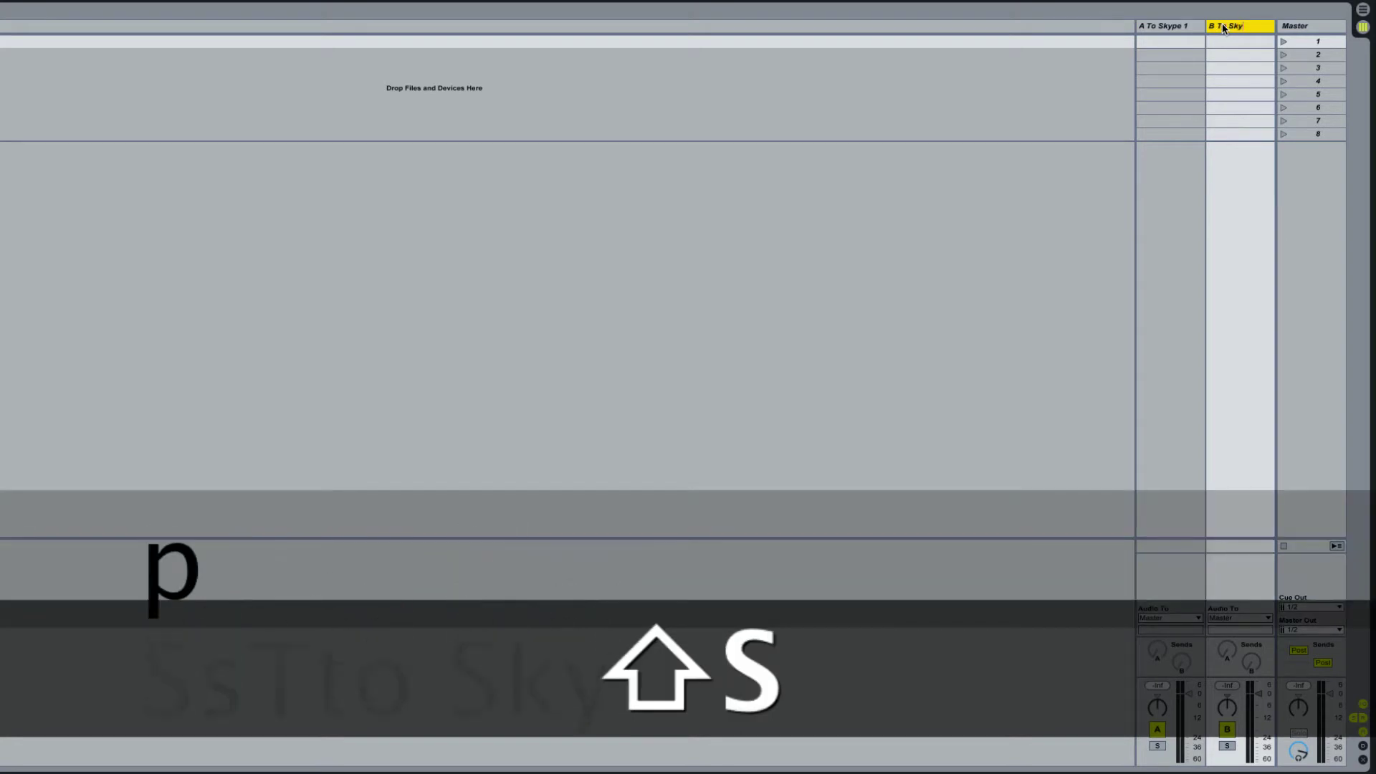
pyautogui.write(' 2')
pyautogui.press('Return')
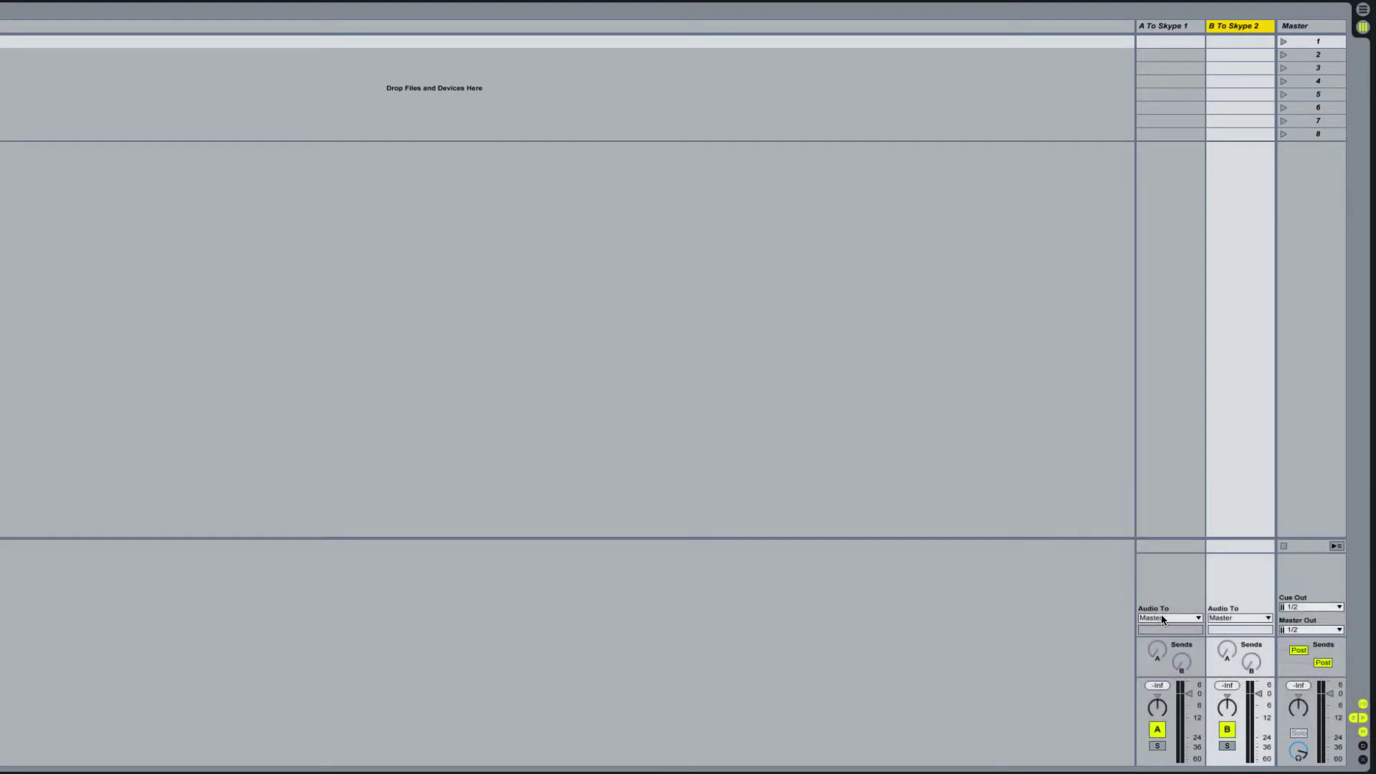
# Route To Skype 1 to Ext. Out channels 3/4.
pyautogui.click(1161, 619)
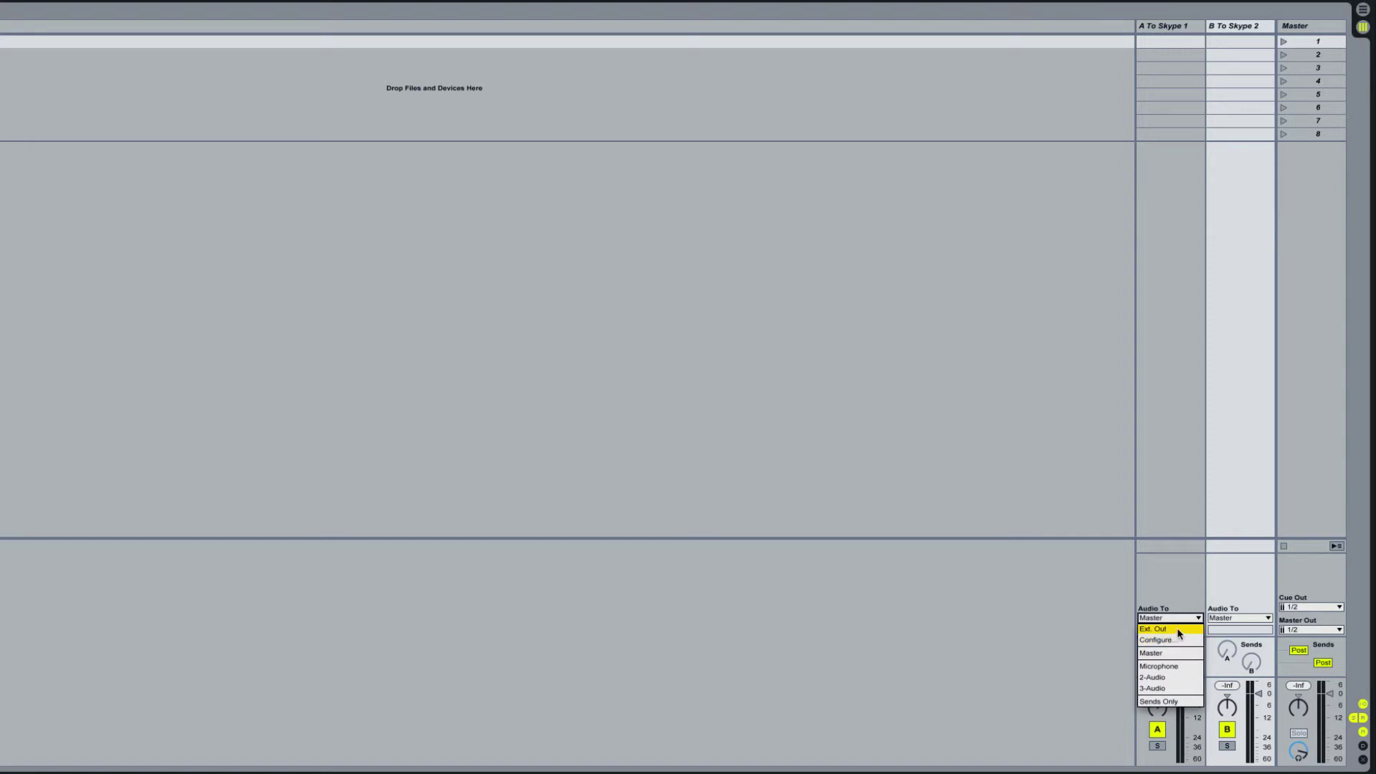
pyautogui.click(1176, 632)
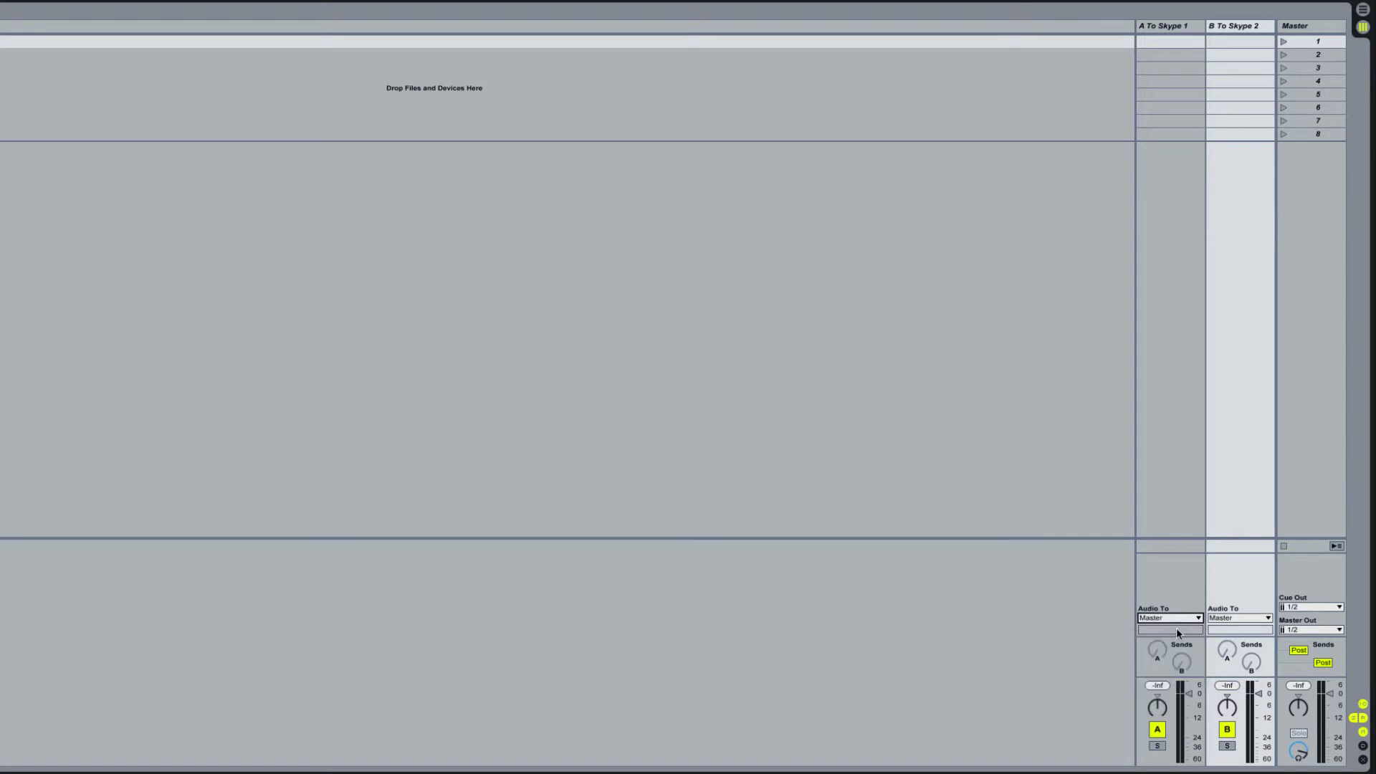
pyautogui.click(1164, 629)
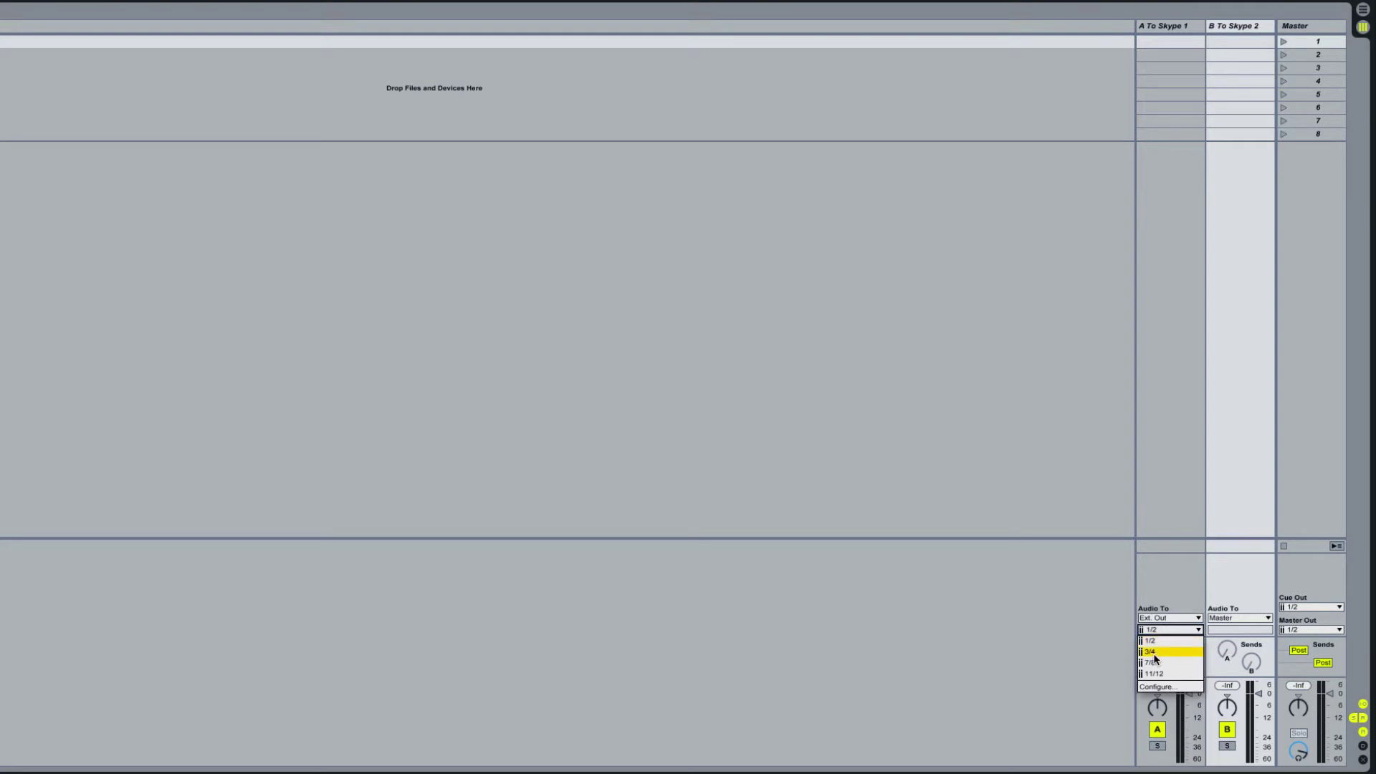
pyautogui.click(1154, 653)
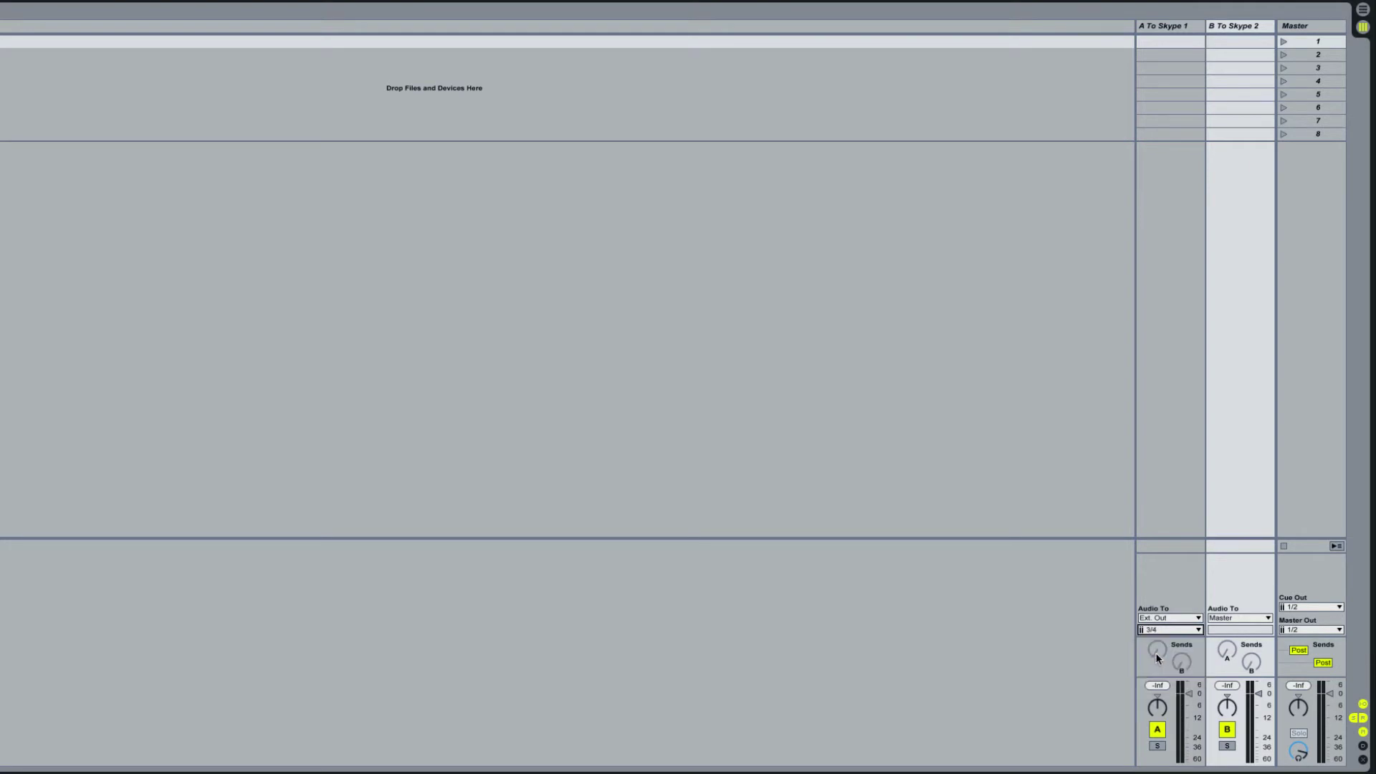
# Route To Skype 2 to Ext. Out 7/8 and the Master output to 11/12.
pyautogui.click(1228, 617)
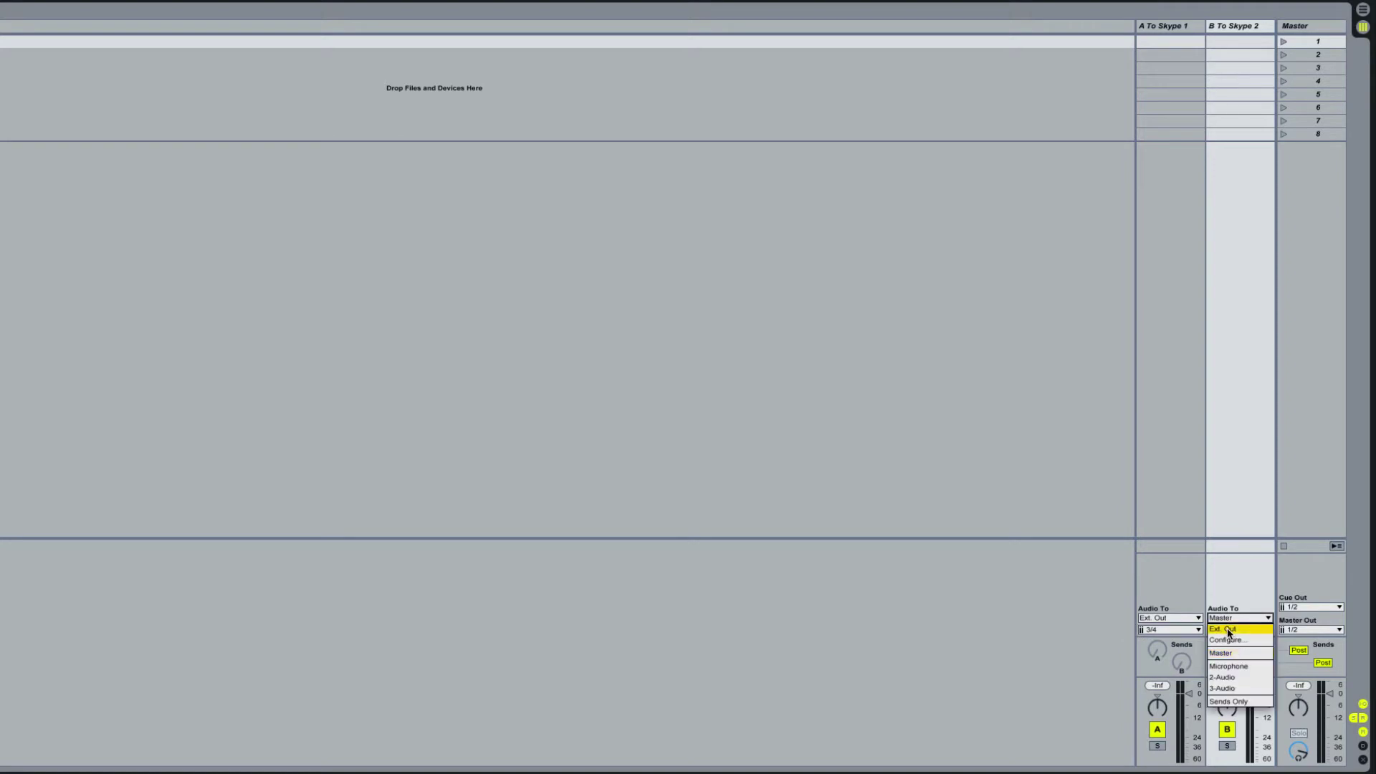
pyautogui.click(1227, 629)
pyautogui.click(1226, 629)
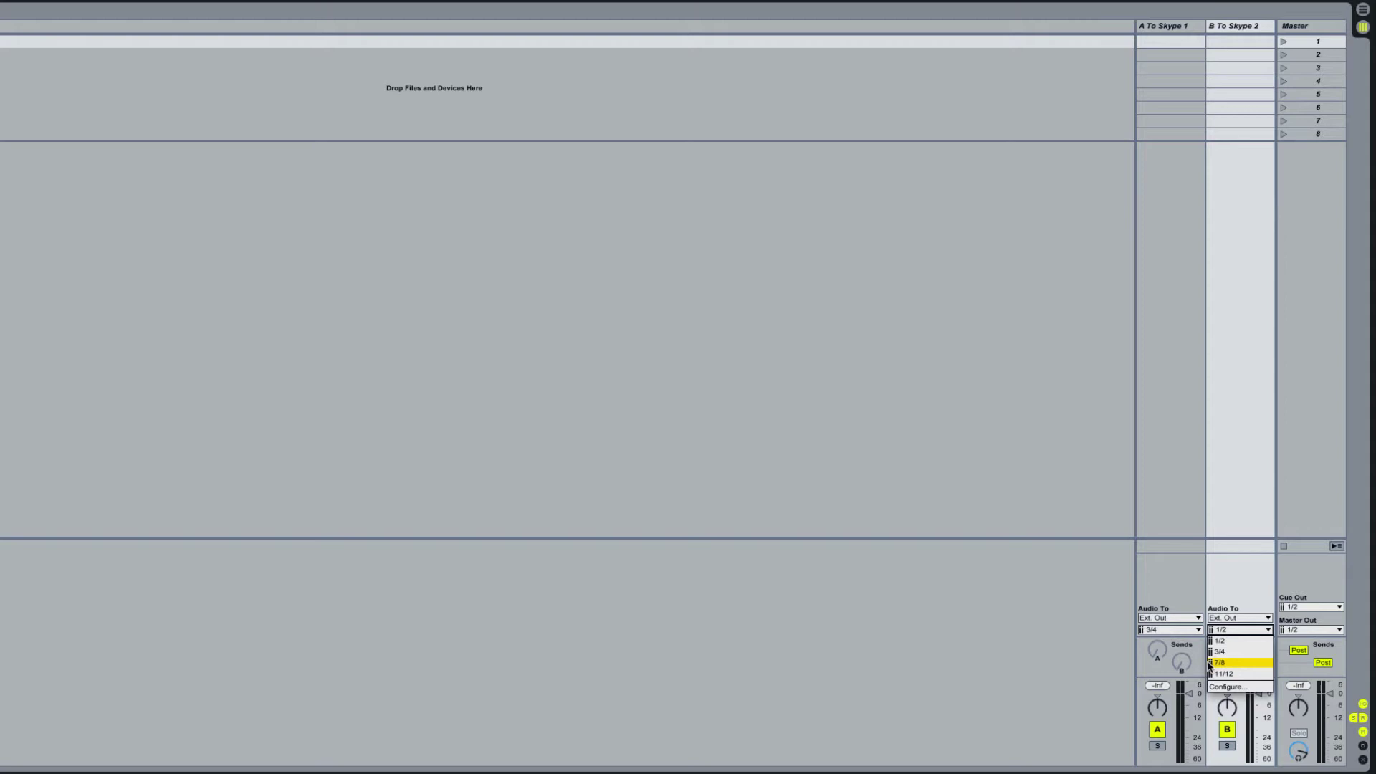
pyautogui.click(1225, 663)
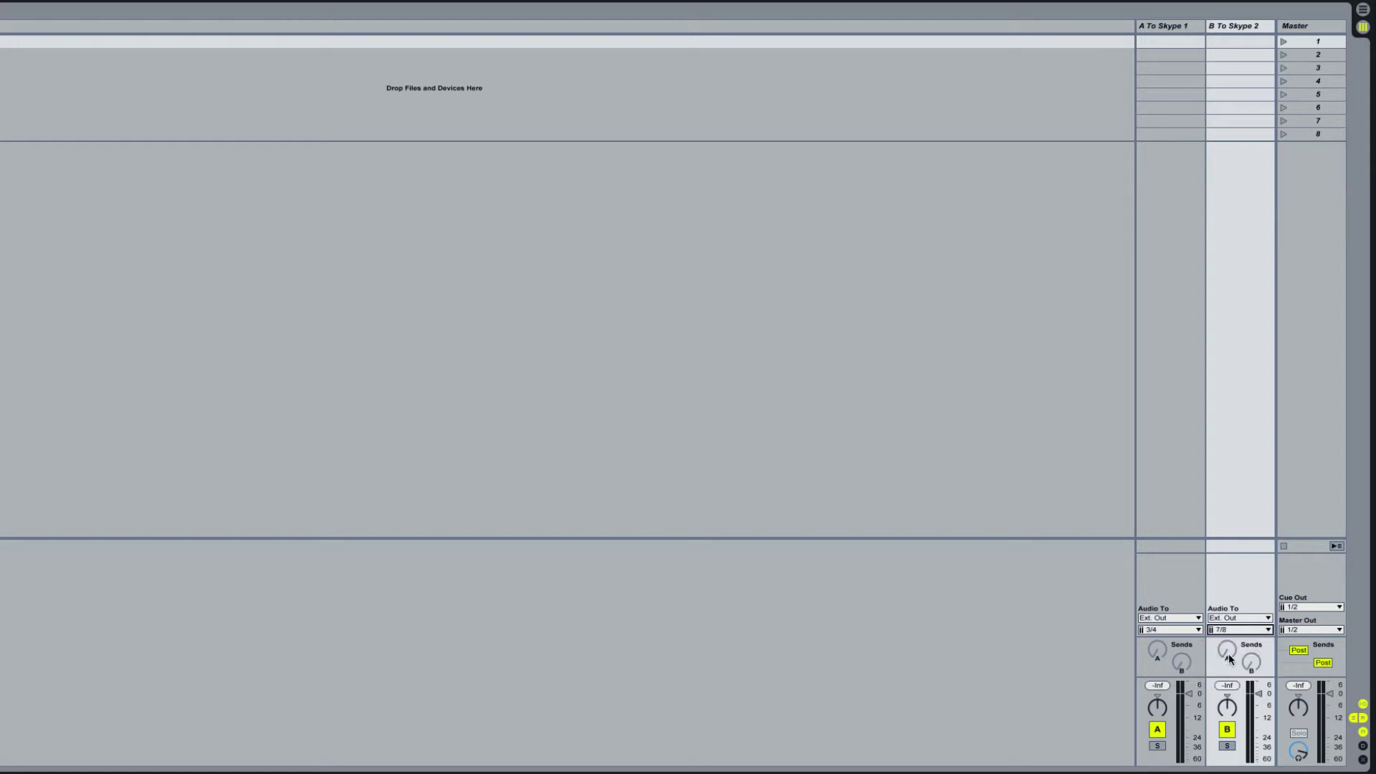
pyautogui.click(1293, 629)
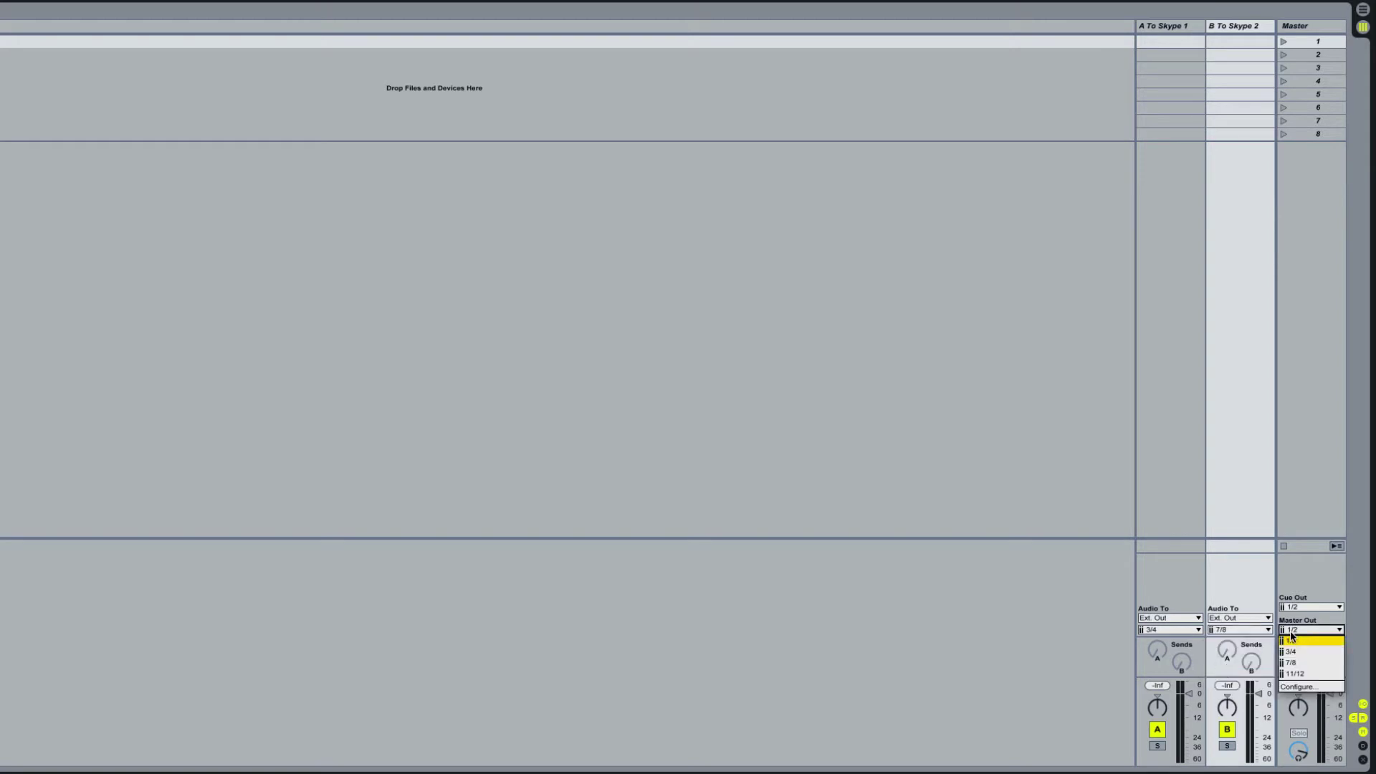
pyautogui.click(1292, 675)
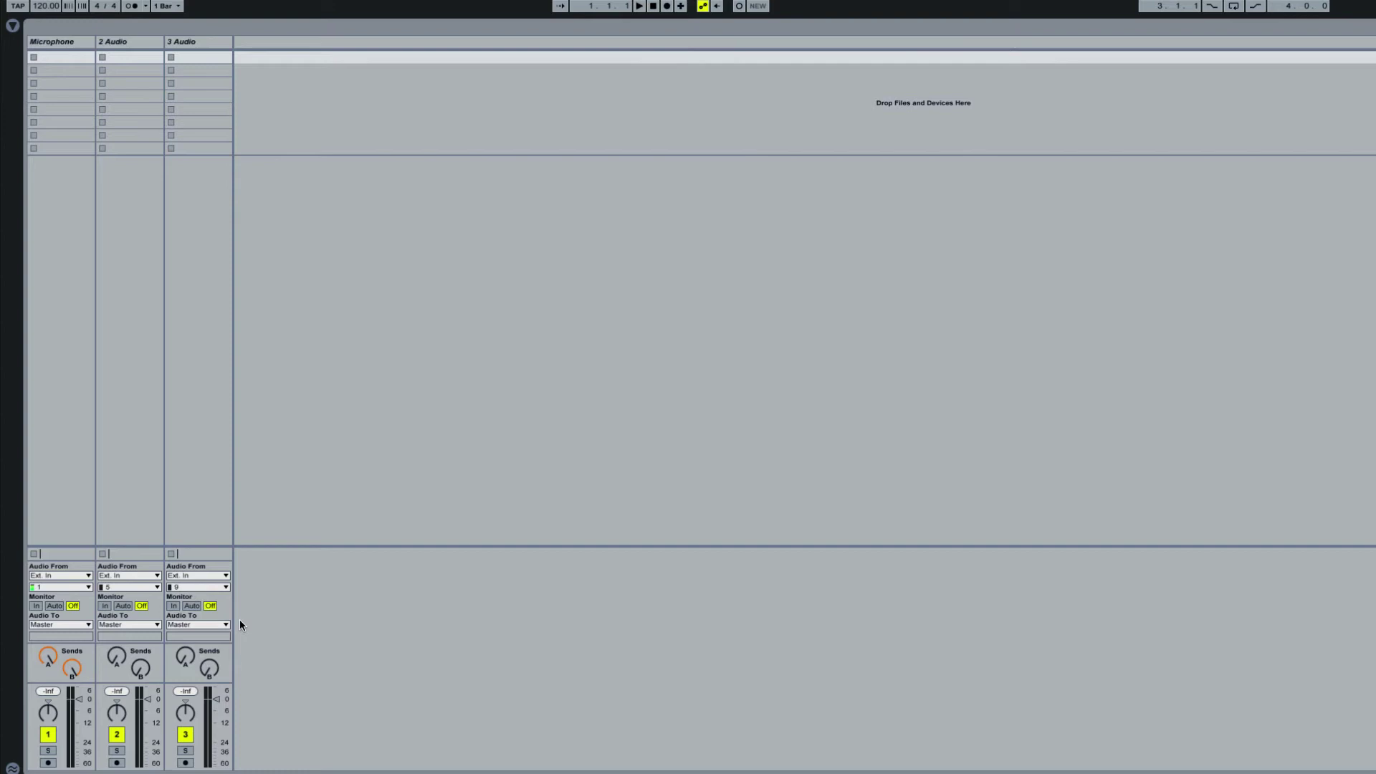
# Set the audio tracks to monitor In, arm all three together, and narrow the Live window.
pyautogui.click(38, 607)
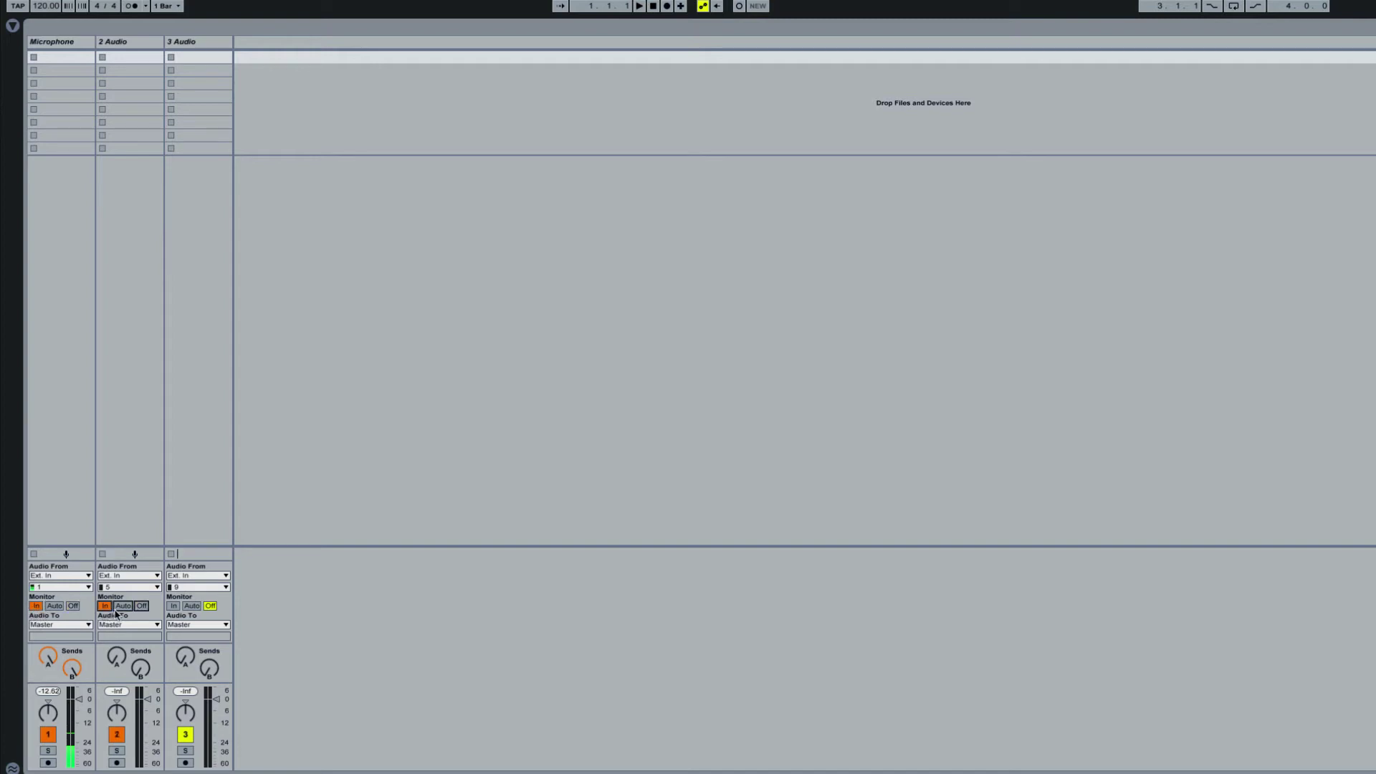
pyautogui.click(174, 606)
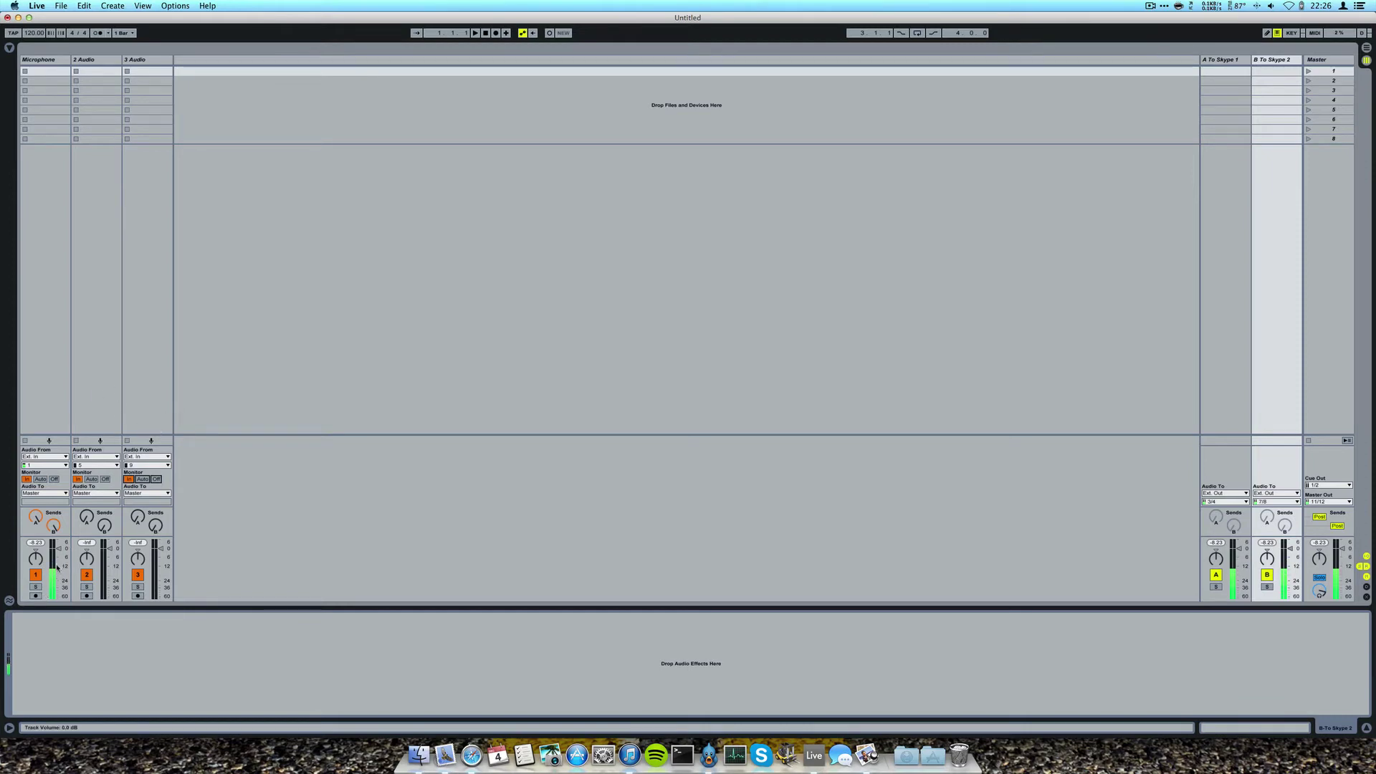
pyautogui.click(35, 595)
pyautogui.click(86, 595)
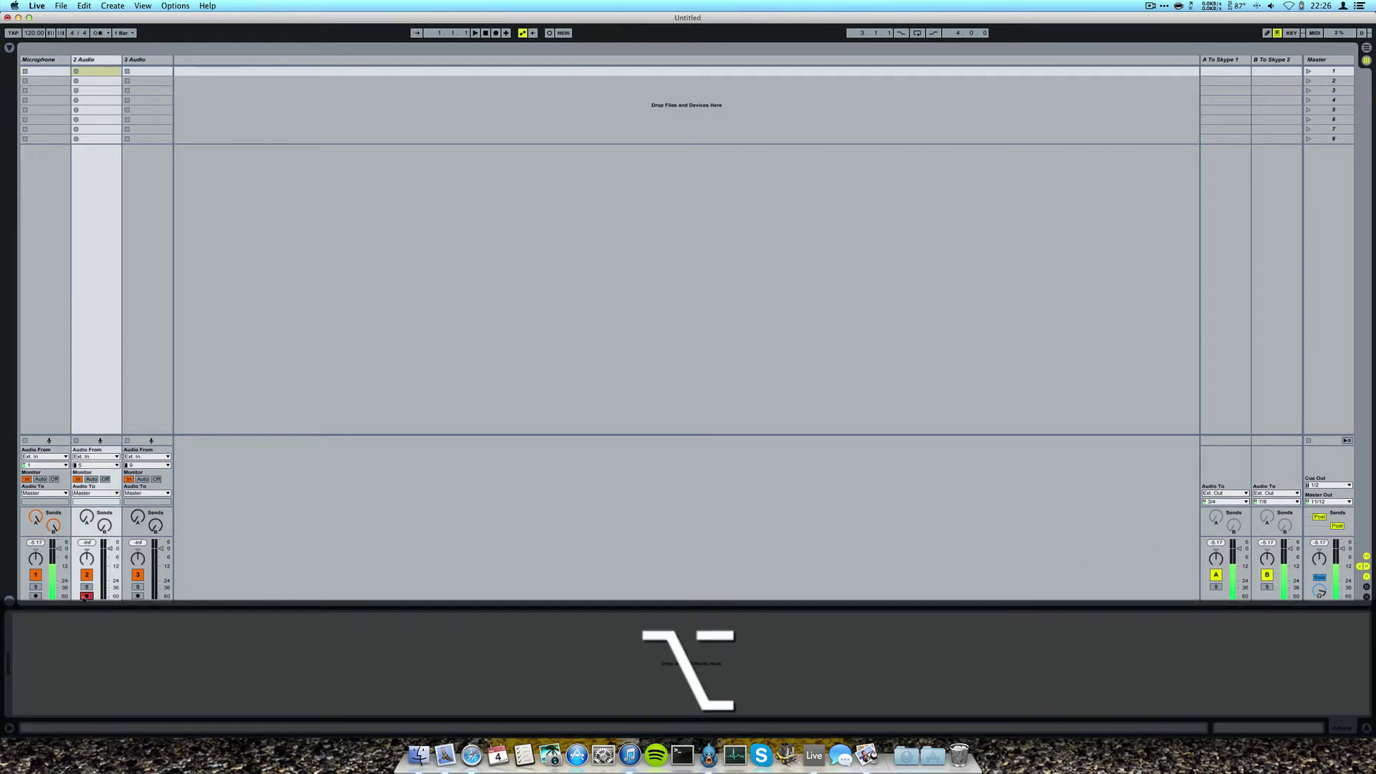
pyautogui.click(138, 595)
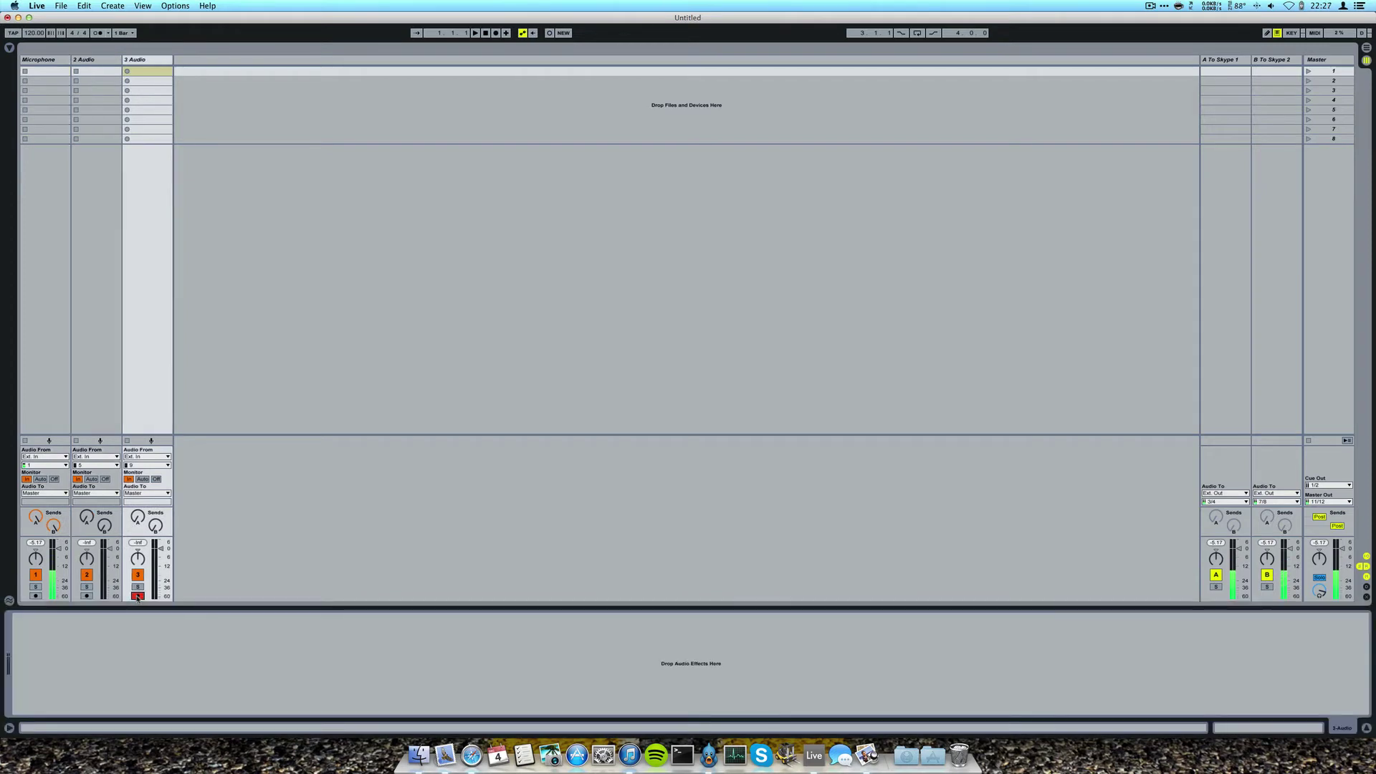
pyautogui.press('super')
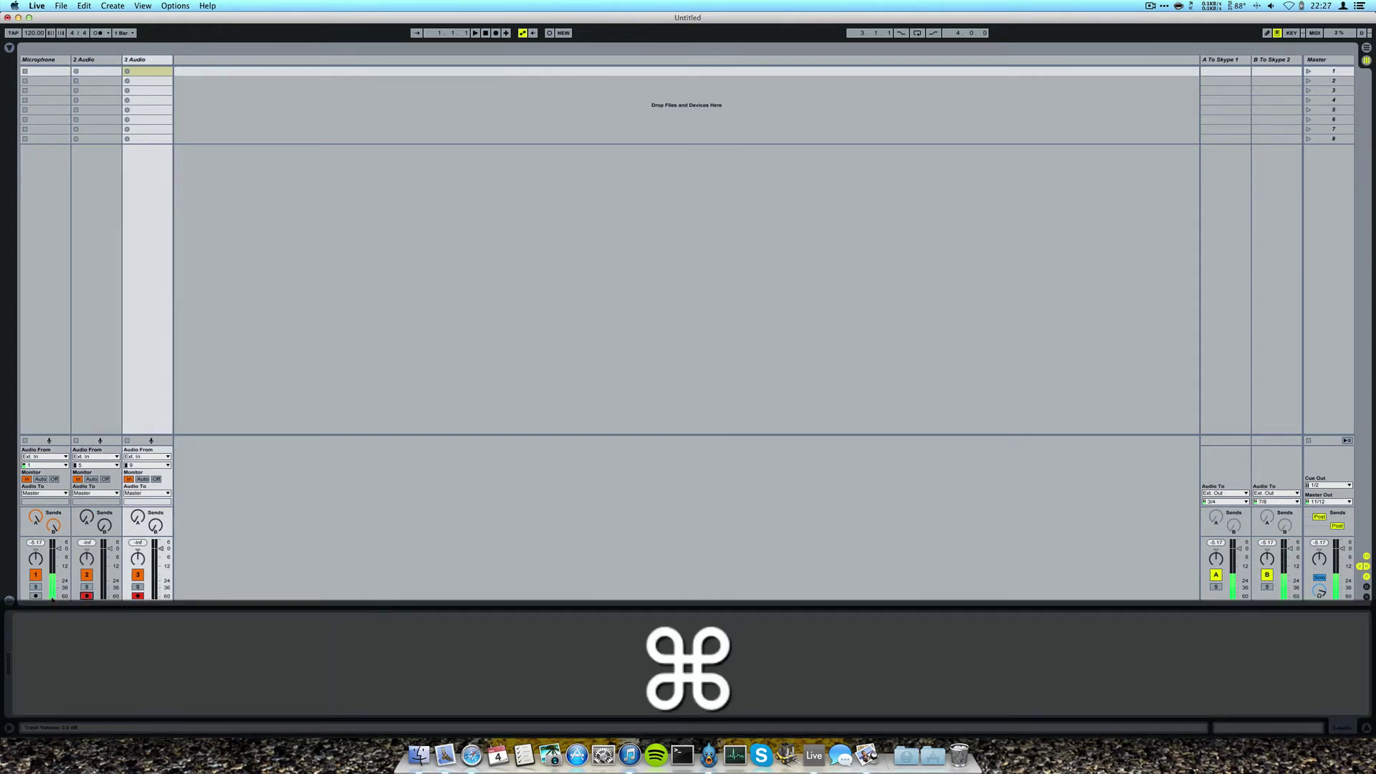
pyautogui.keyDown('super'); pyautogui.click(35, 596); pyautogui.keyUp('super')
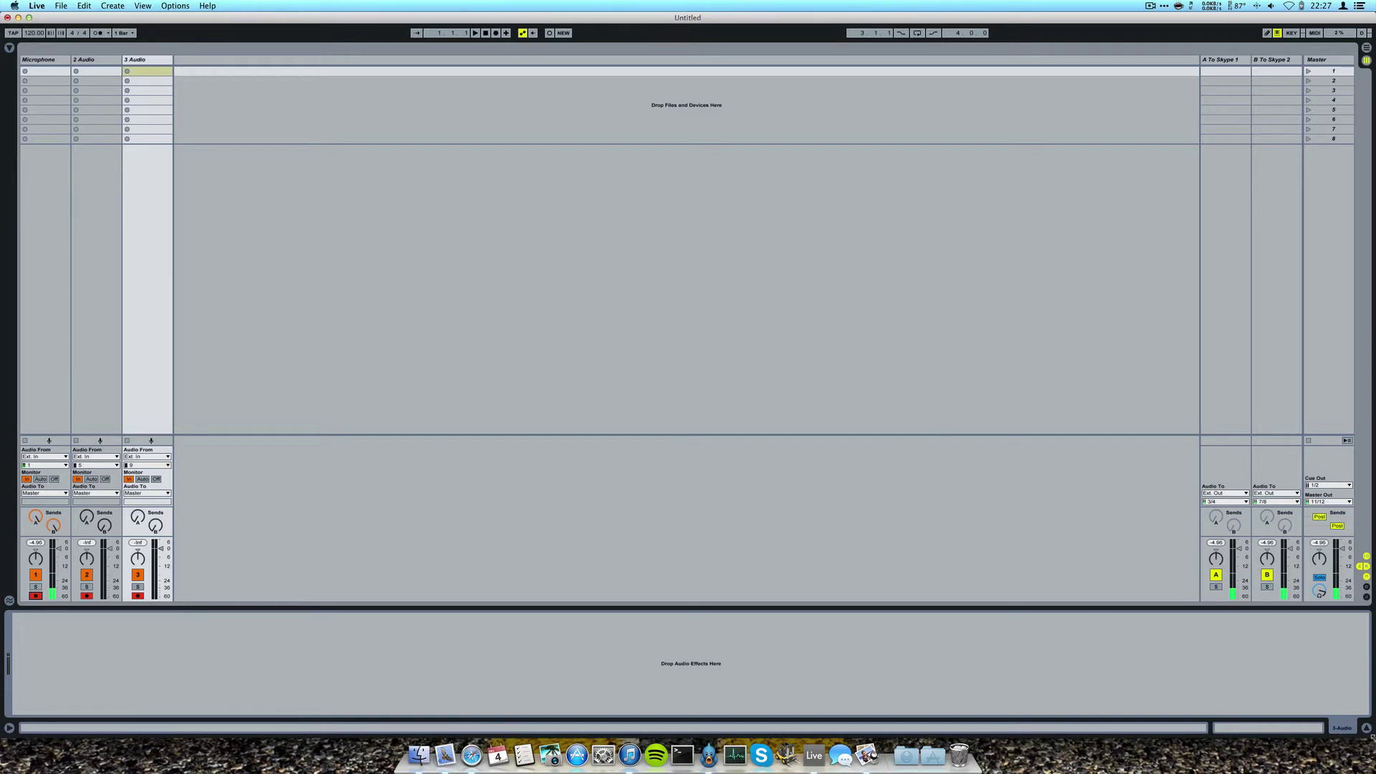
pyautogui.moveTo(1370, 736); pyautogui.dragTo(385, 719)
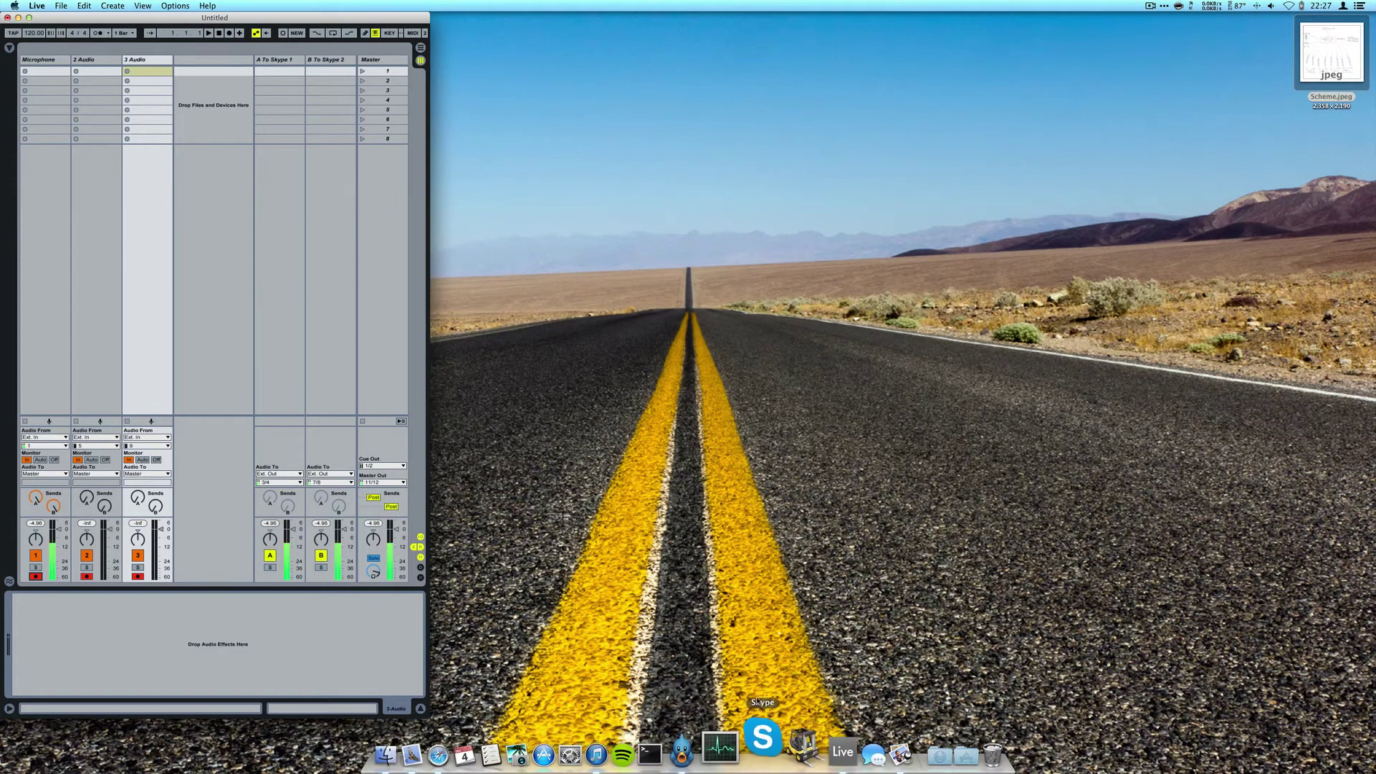
# Launch Skype and place its narrowed window beside the Live window.
pyautogui.click(761, 734)
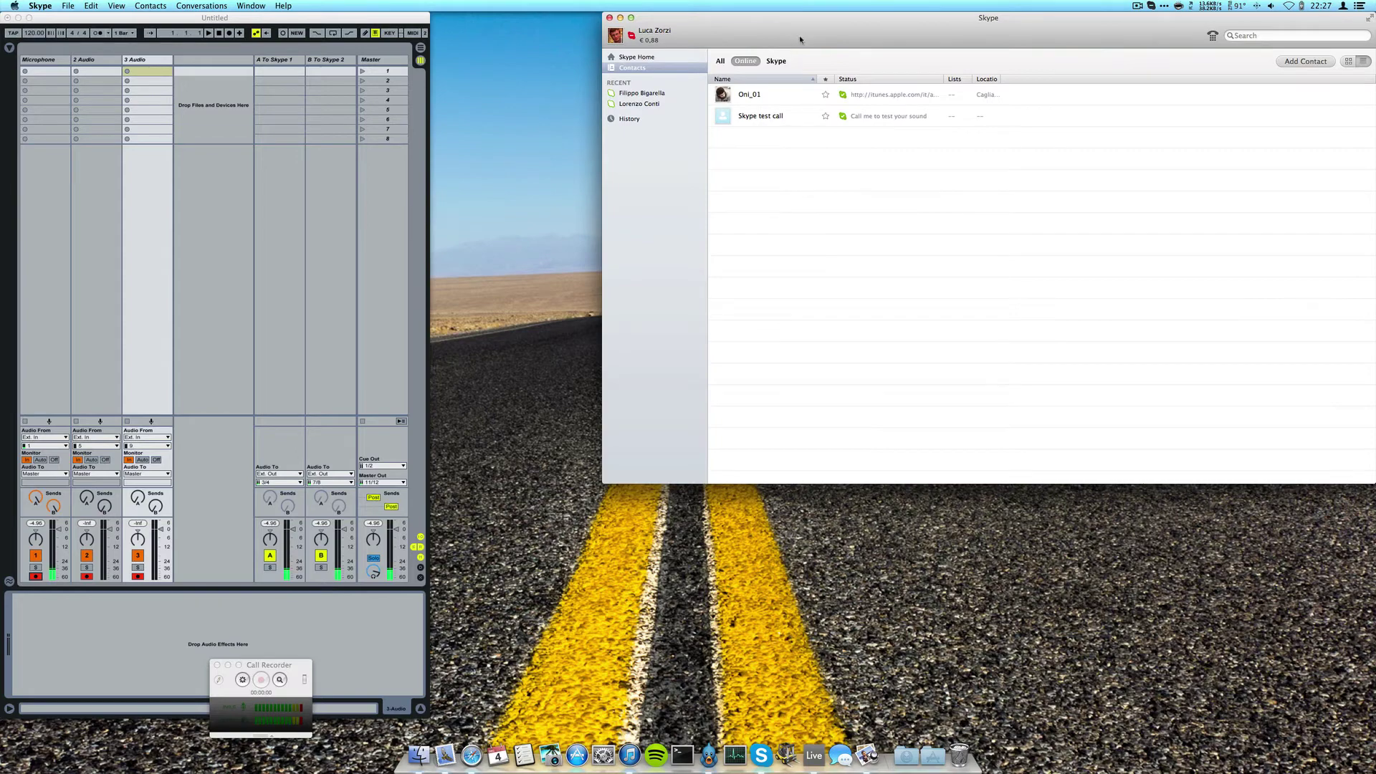
pyautogui.moveTo(800, 39); pyautogui.dragTo(672, 46)
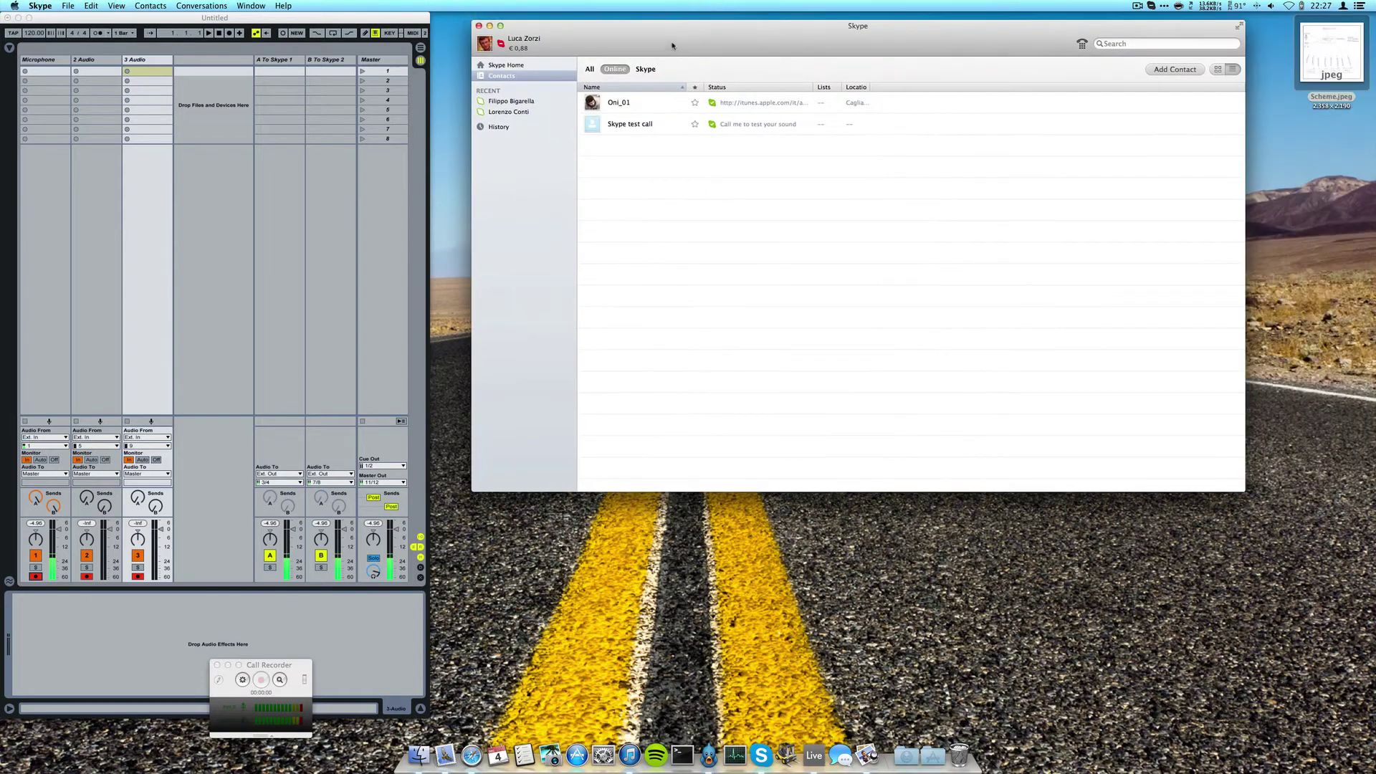
pyautogui.moveTo(533, 149); pyautogui.dragTo(578, 152)
pyautogui.press('super+comma')
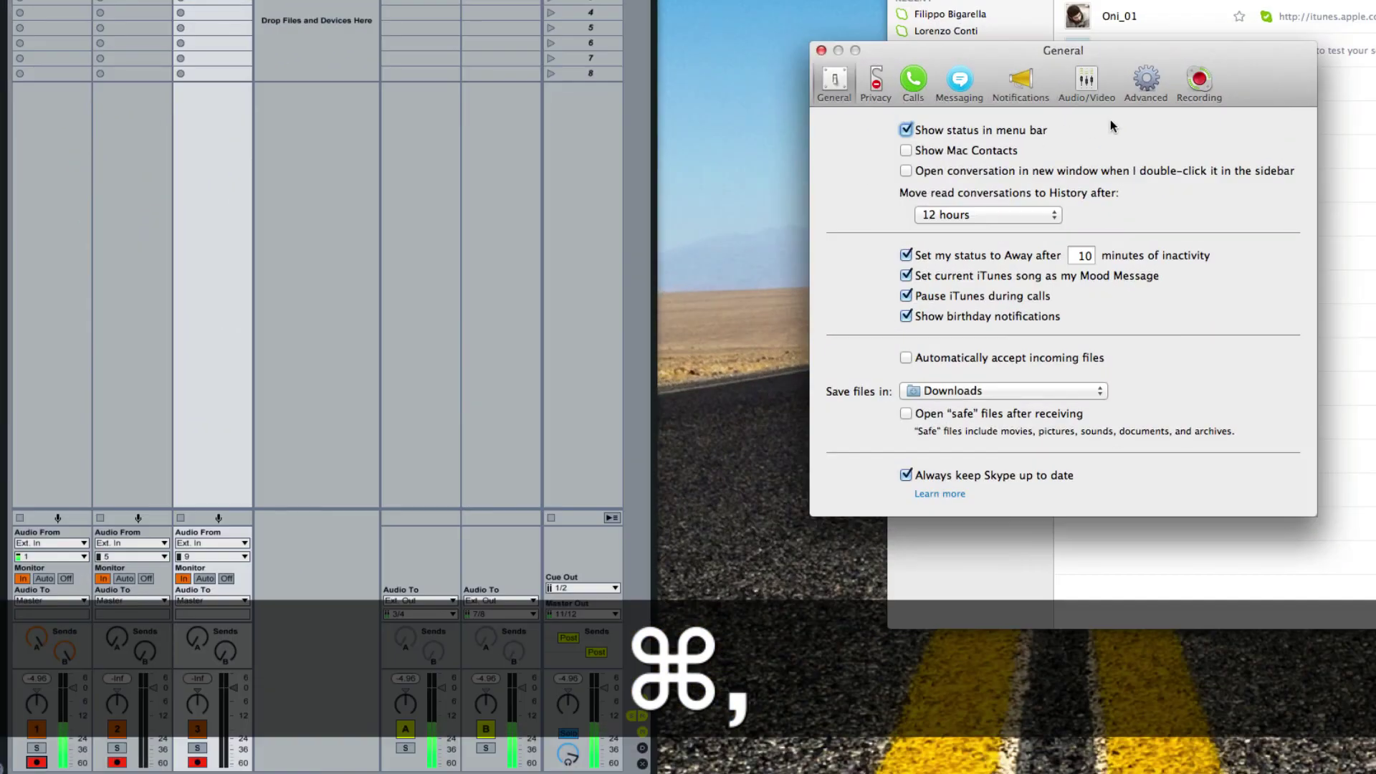
pyautogui.click(781, 142)
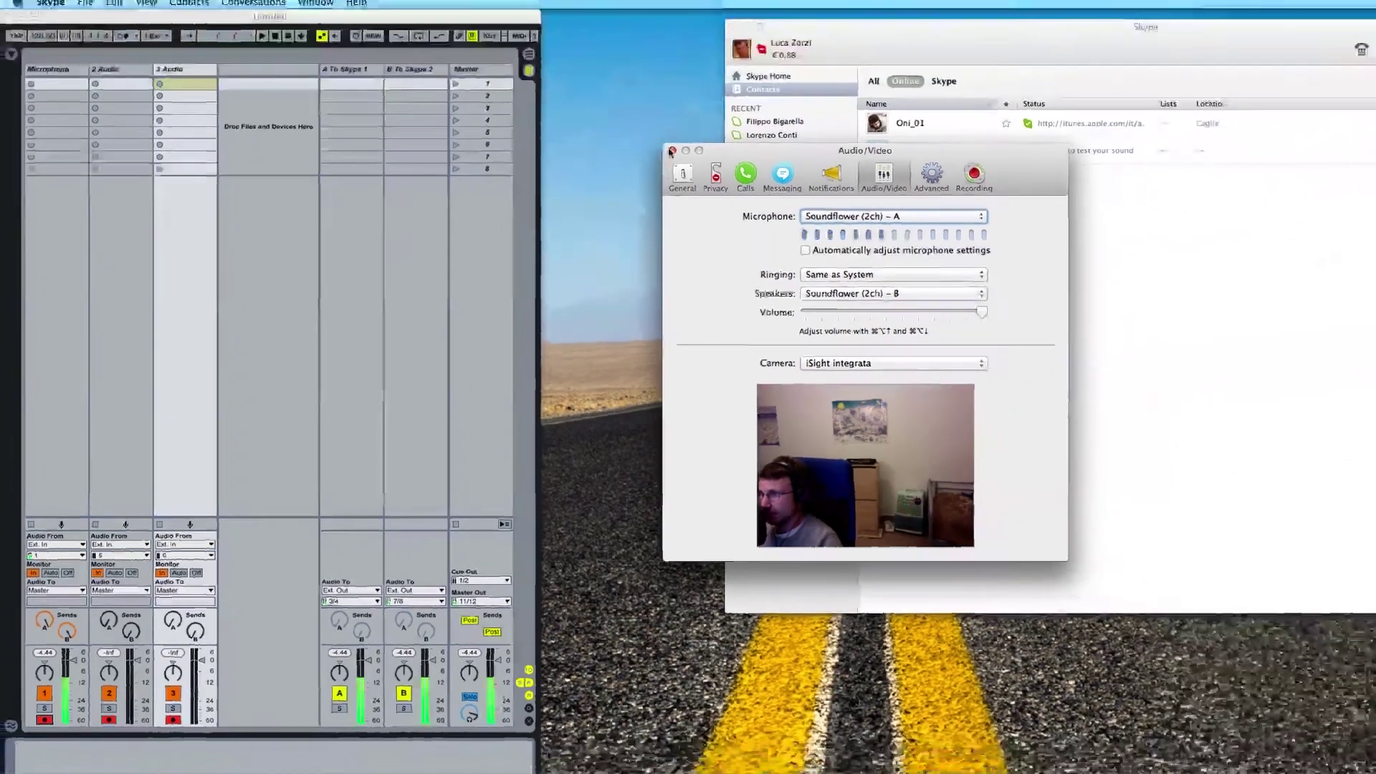
# Close Skype's preferences and start a call to the Skype test call service.
pyautogui.click(821, 50)
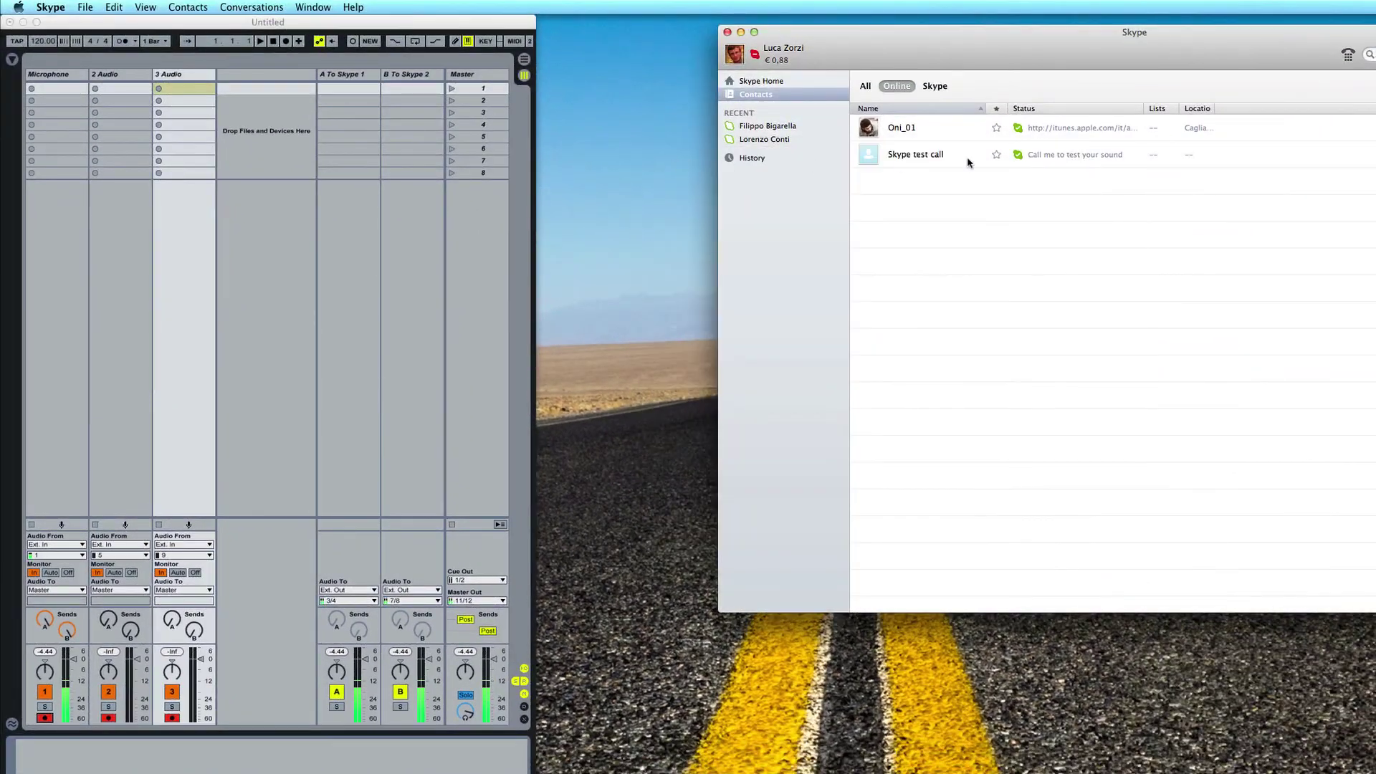
pyautogui.click(1051, 156)
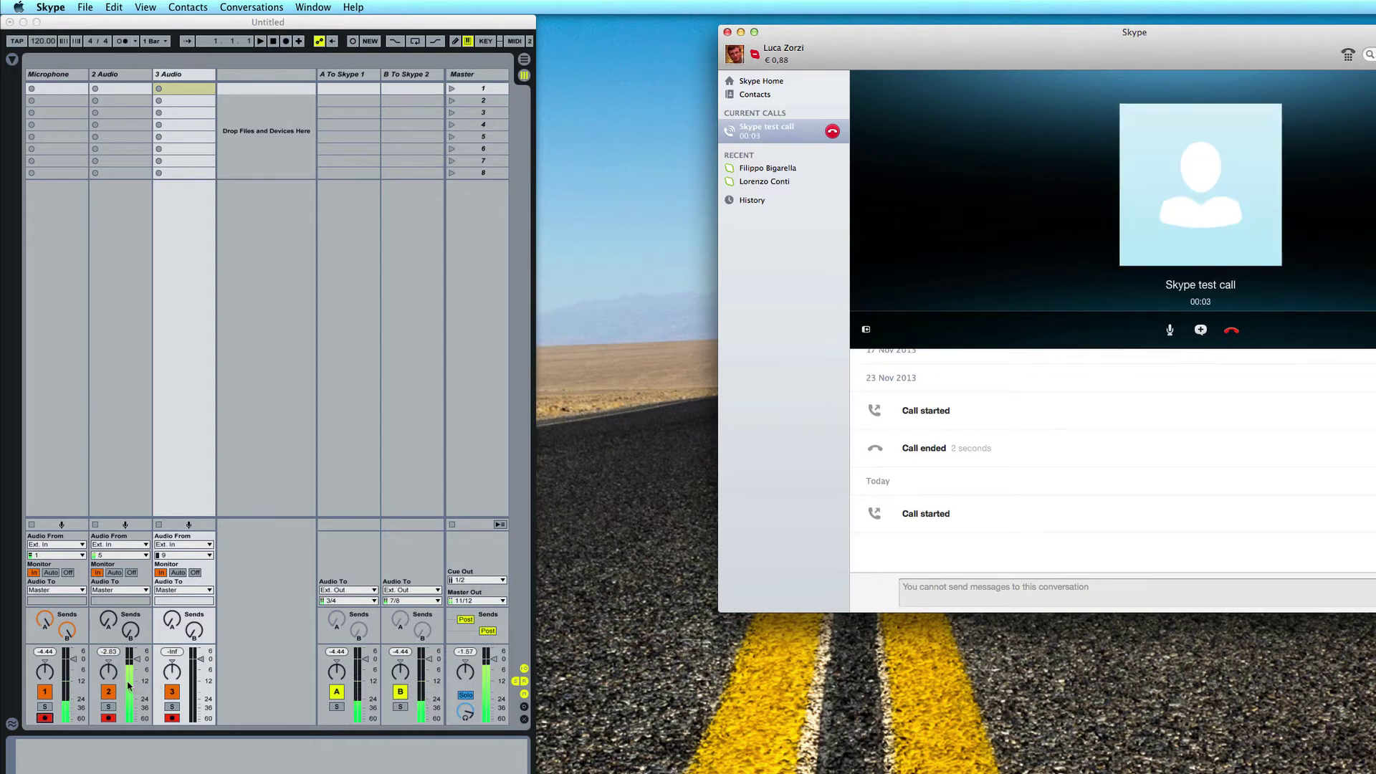
pyautogui.click(108, 607)
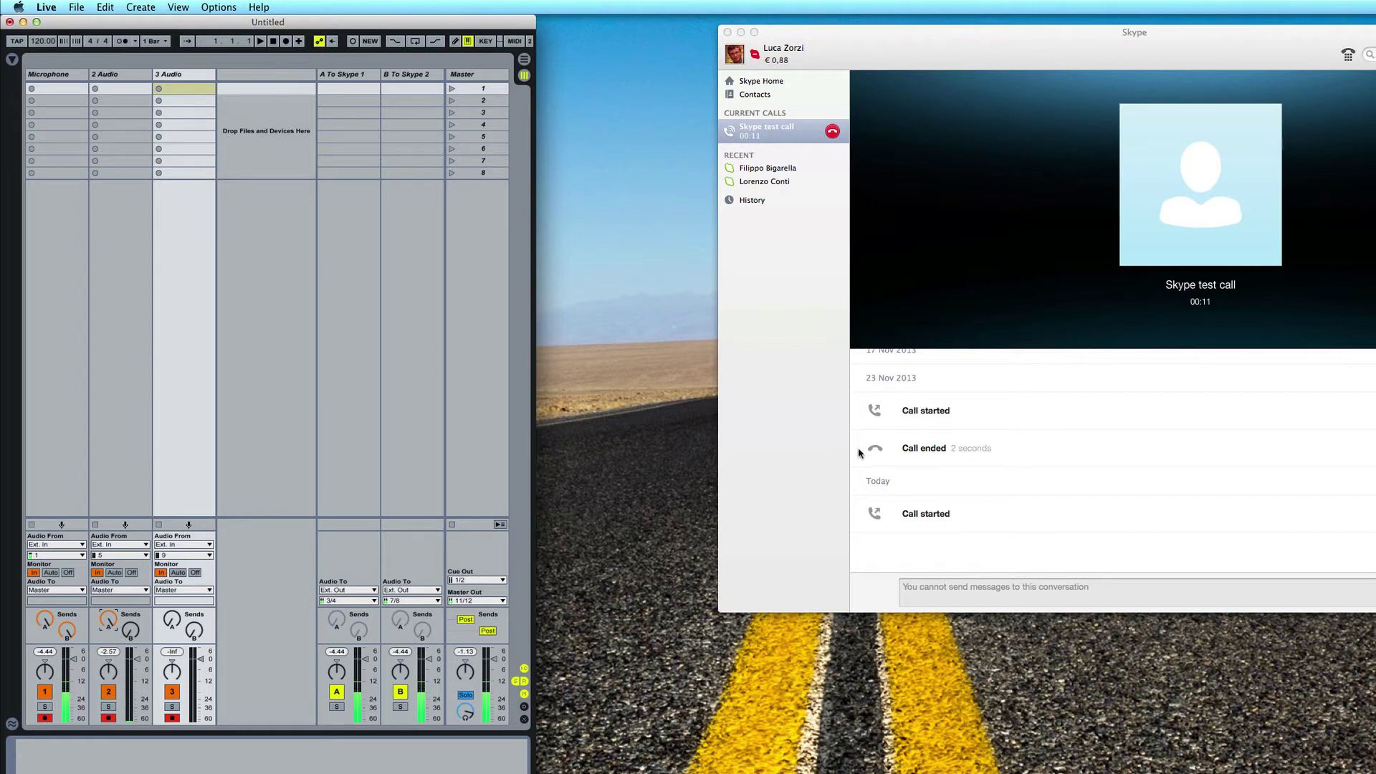
pyautogui.click(1208, 326)
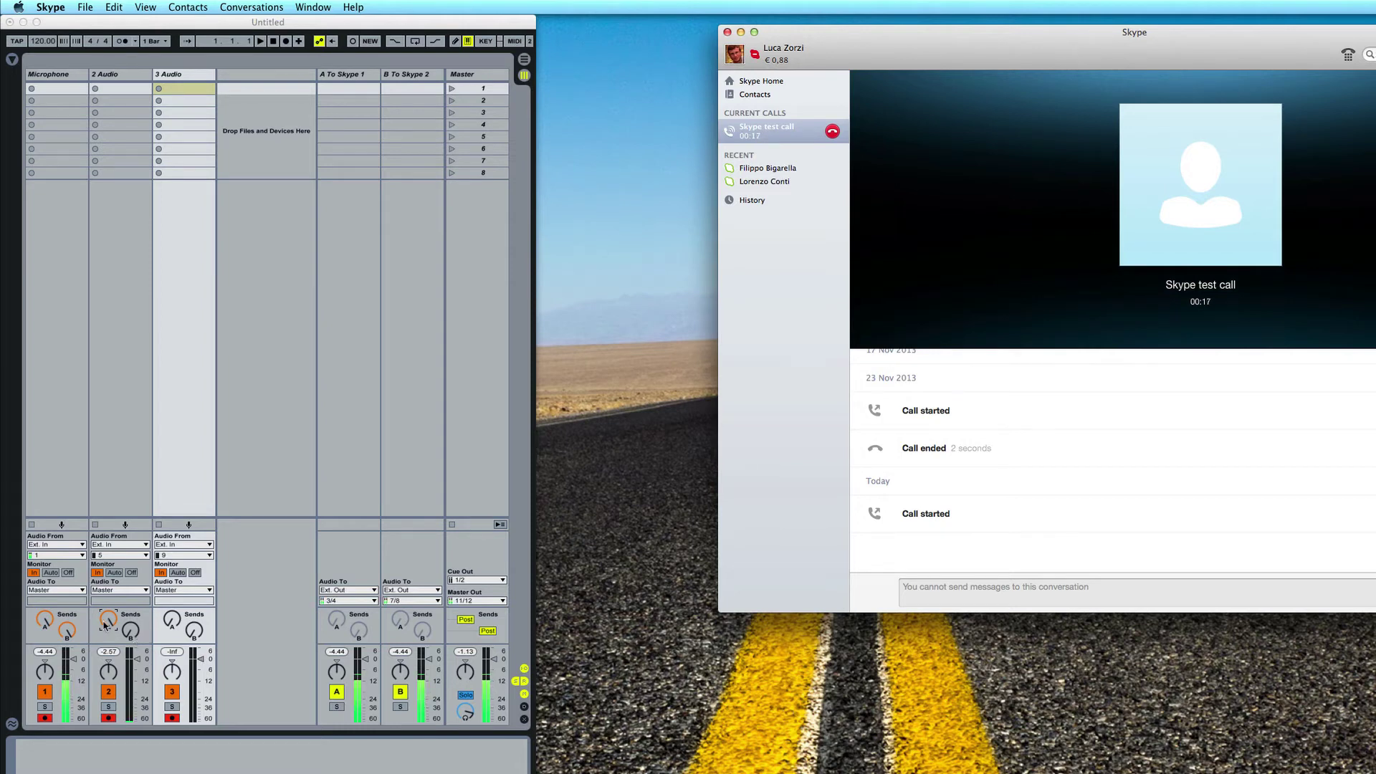
pyautogui.click(109, 630)
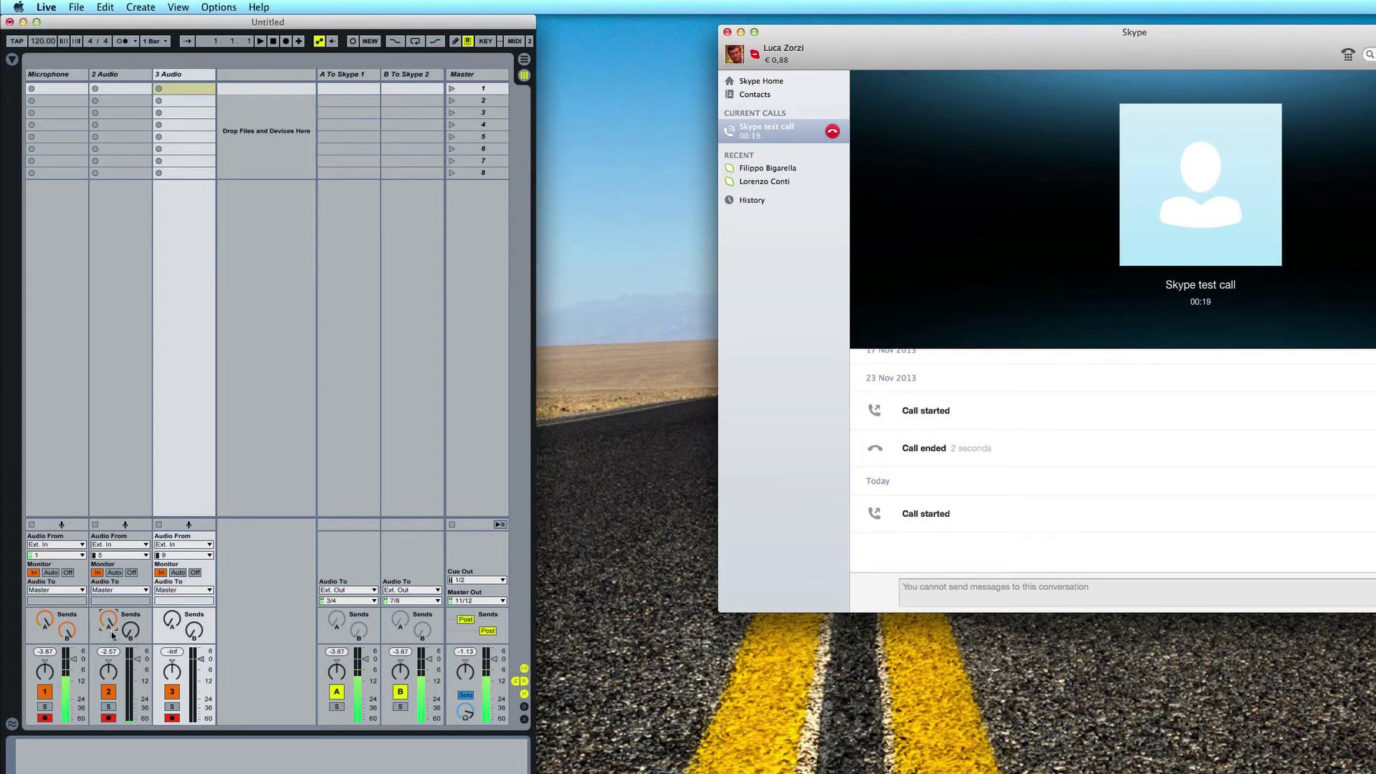
# Turn 2 Audio's send A fully down, then hang up the test call.
pyautogui.moveTo(107, 640); pyautogui.dragTo(108, 681)
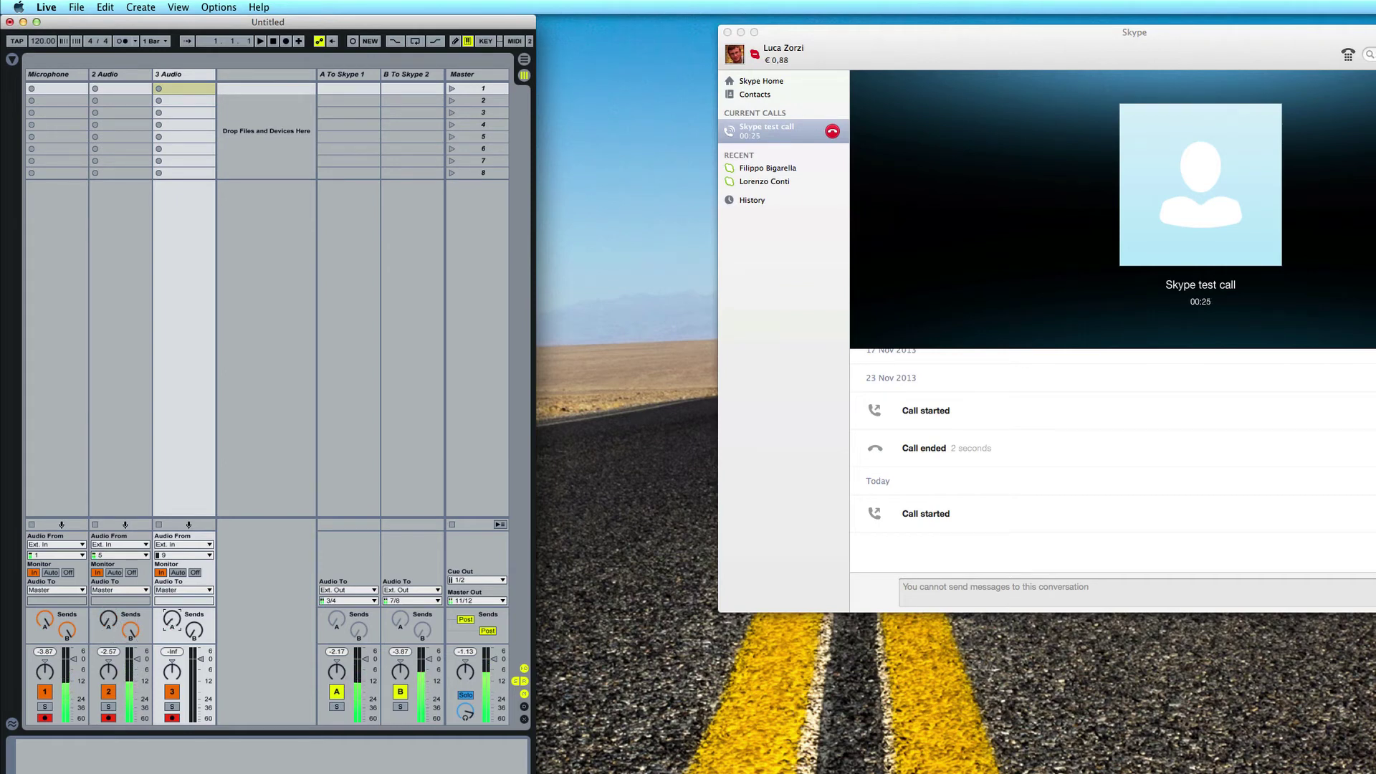
pyautogui.click(123, 447)
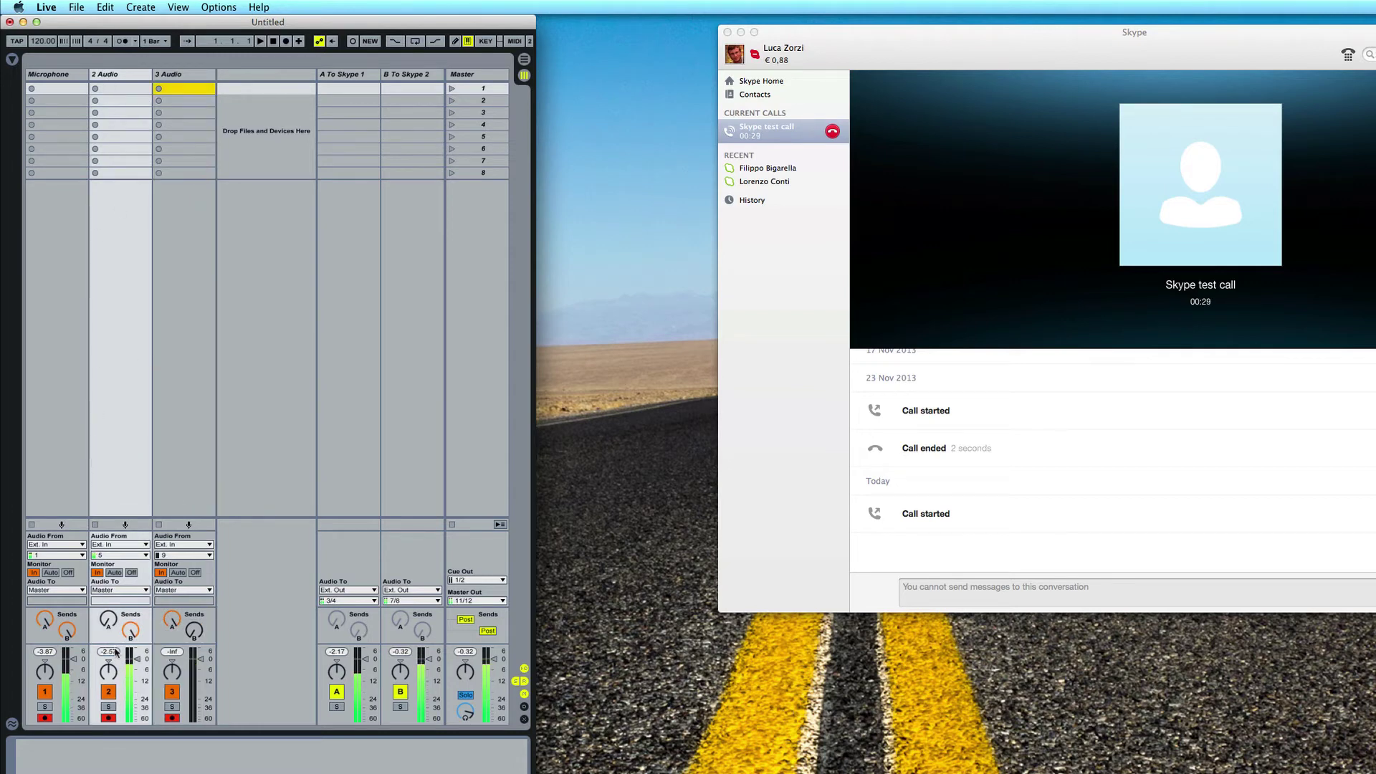
pyautogui.click(420, 483)
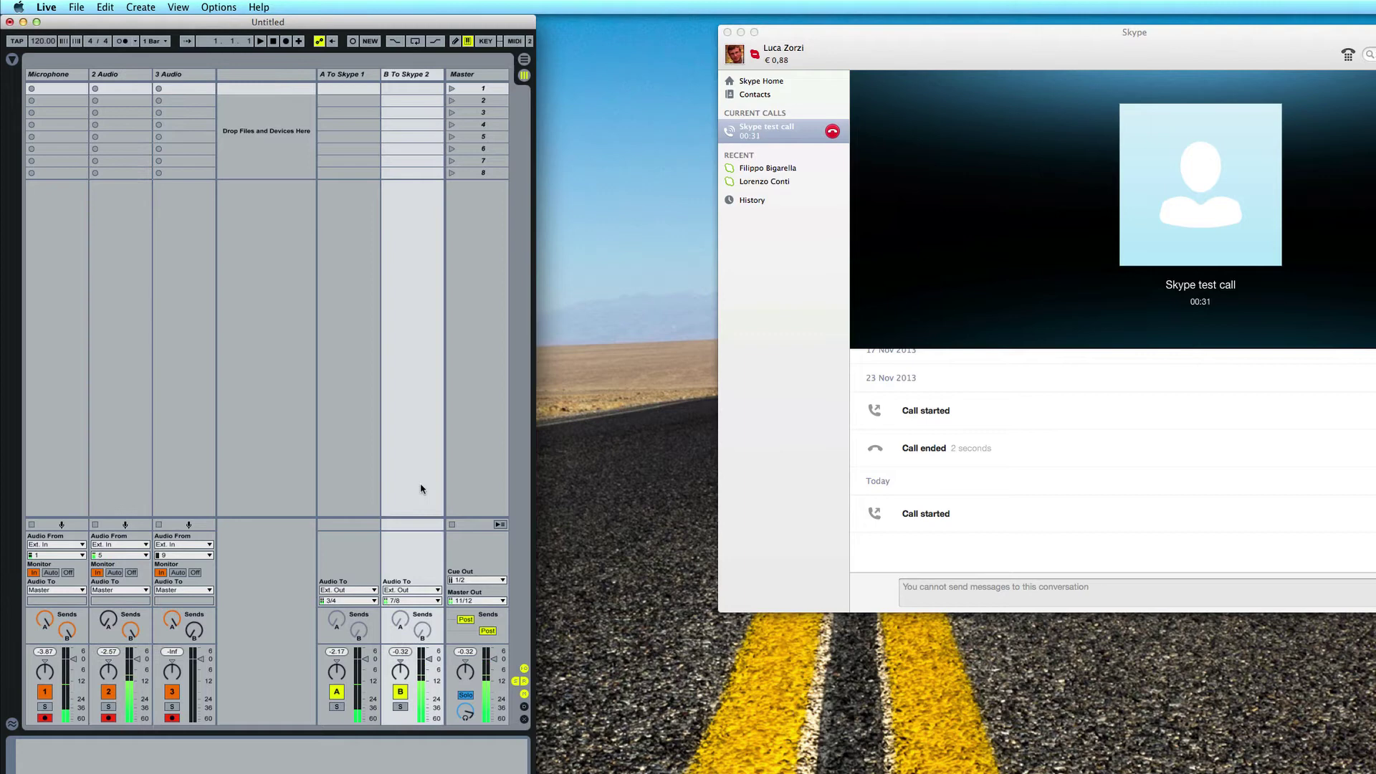
pyautogui.click(188, 441)
pyautogui.click(118, 466)
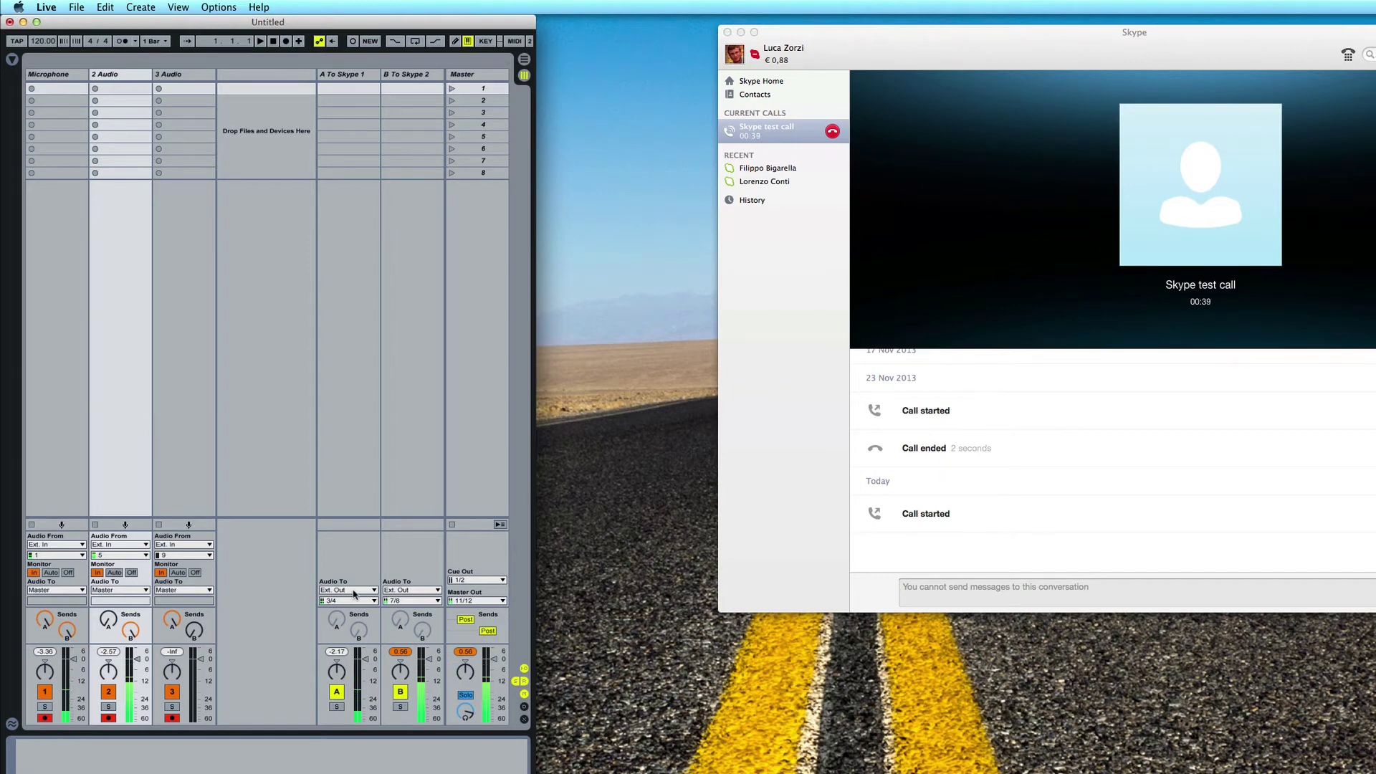
pyautogui.click(1218, 317)
pyautogui.click(1236, 332)
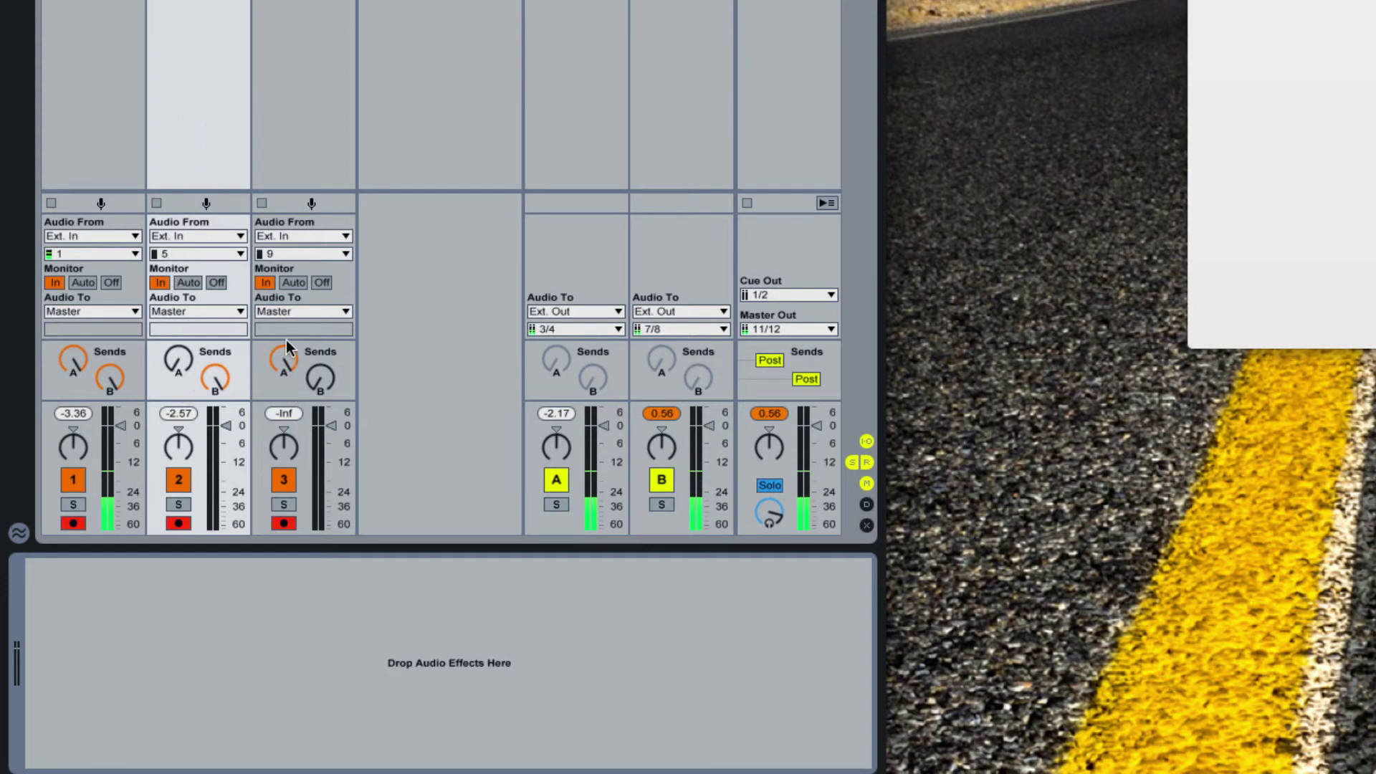
# Keep Cue Out on 1/2, switch the mixer to Cue mode, and cue tracks 2 and 3.
pyautogui.click(348, 13)
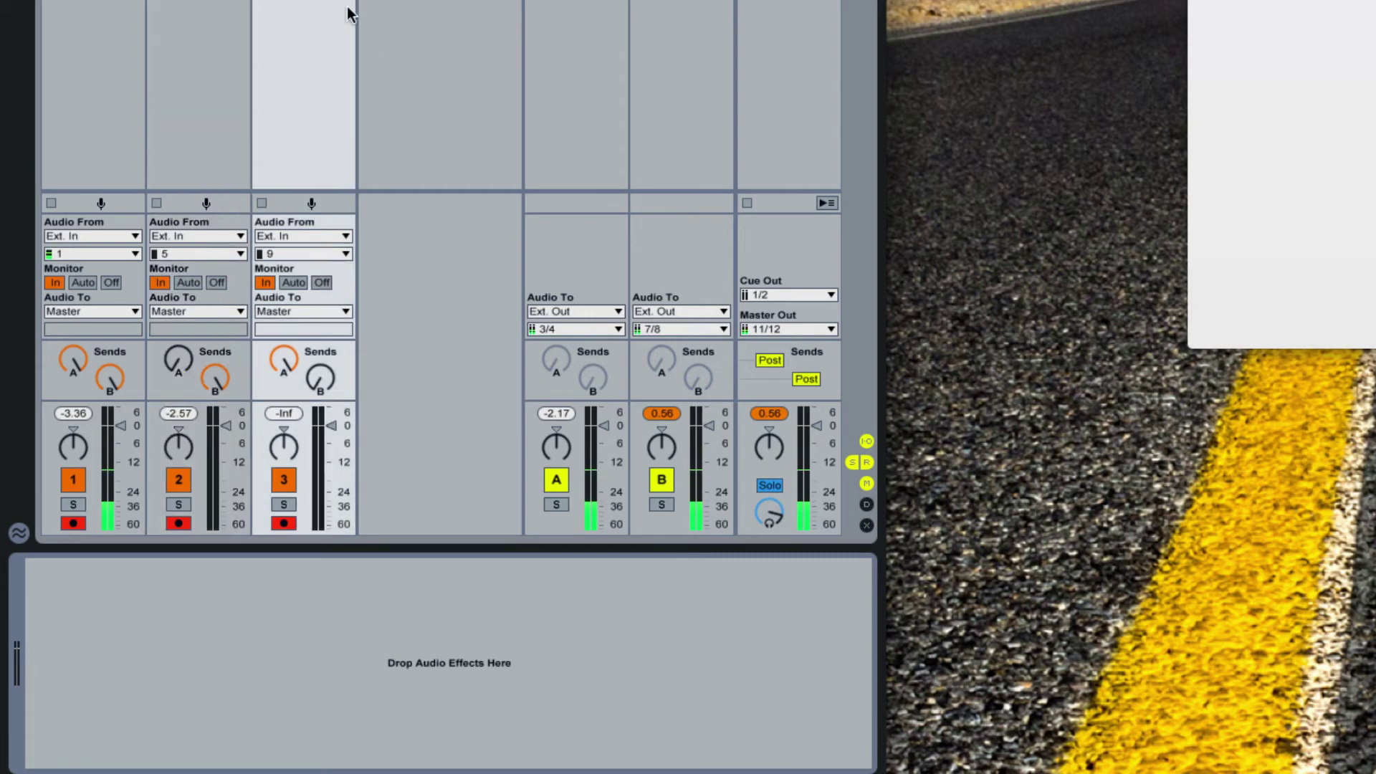
pyautogui.click(777, 294)
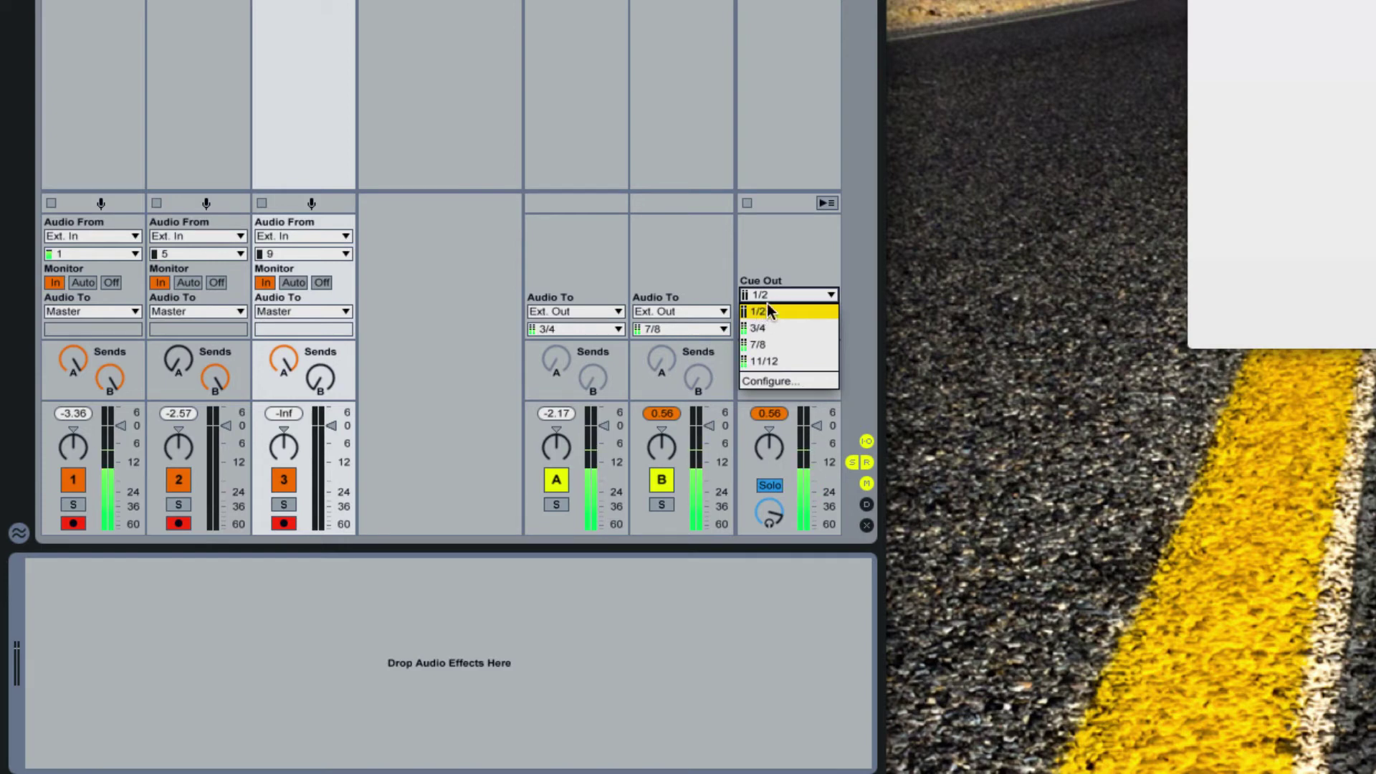
pyautogui.click(758, 288)
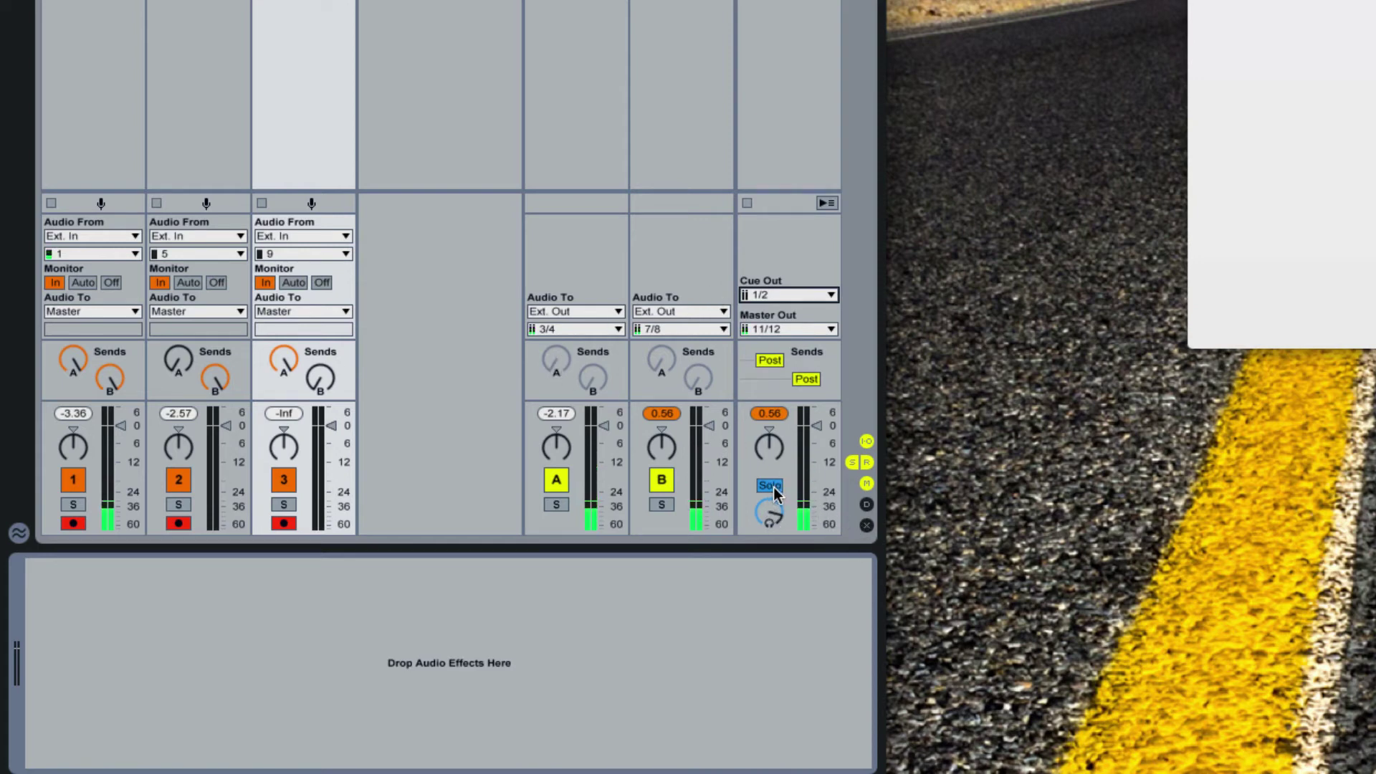
pyautogui.click(771, 485)
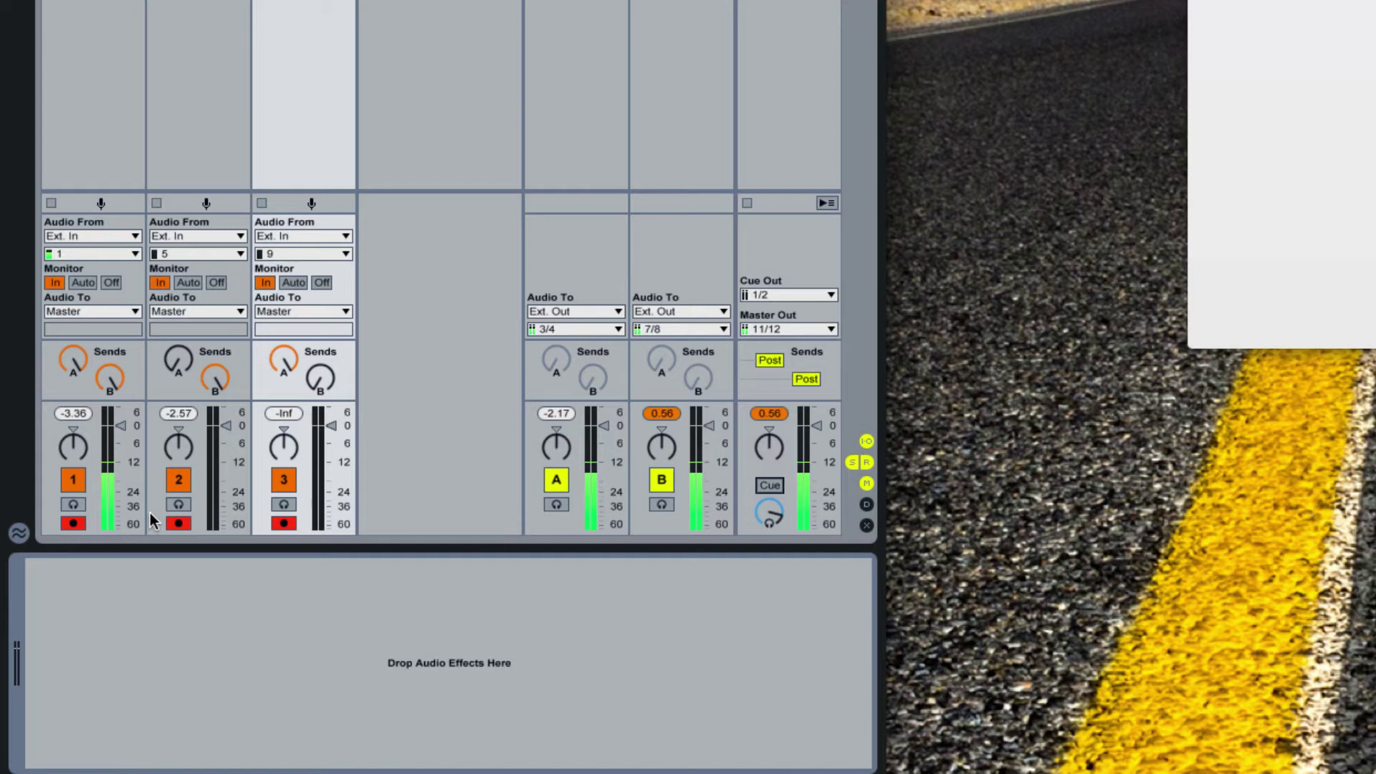
pyautogui.keyDown('super'); pyautogui.click(178, 505); pyautogui.keyUp('super')
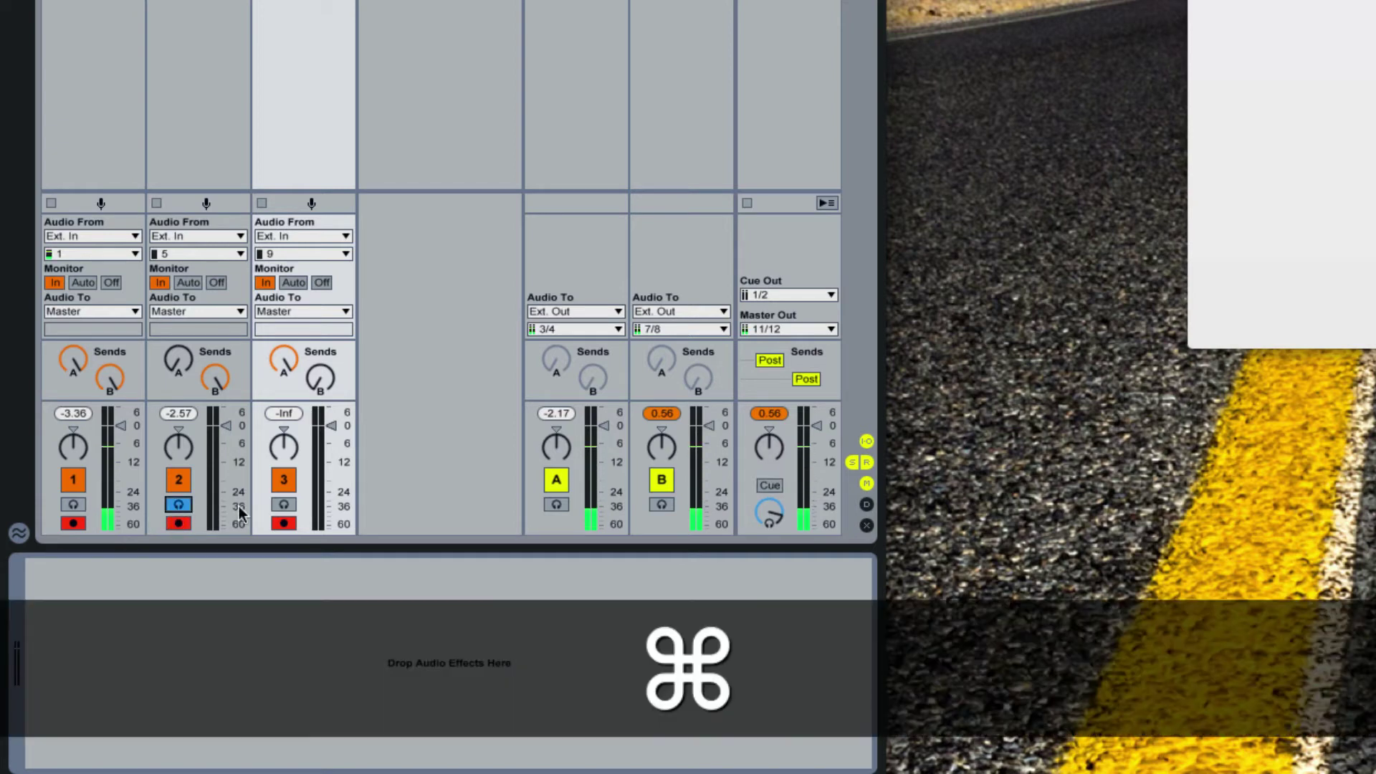
pyautogui.keyDown('super'); pyautogui.click(286, 505); pyautogui.keyUp('super')
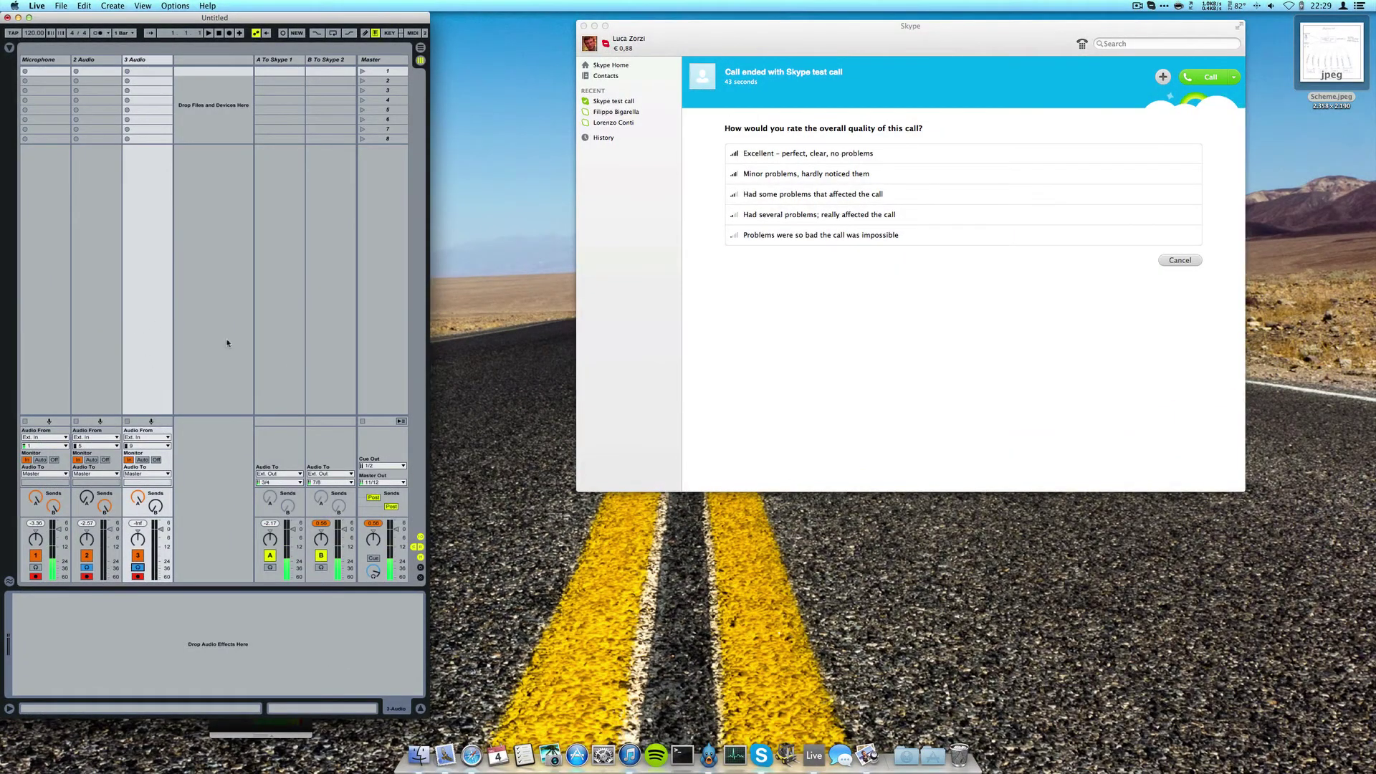
# Dismiss Skype's call rating and open the Users & Groups pane in System Preferences.
pyautogui.moveTo(600, 34); pyautogui.dragTo(596, 30)
pyautogui.click(1173, 257)
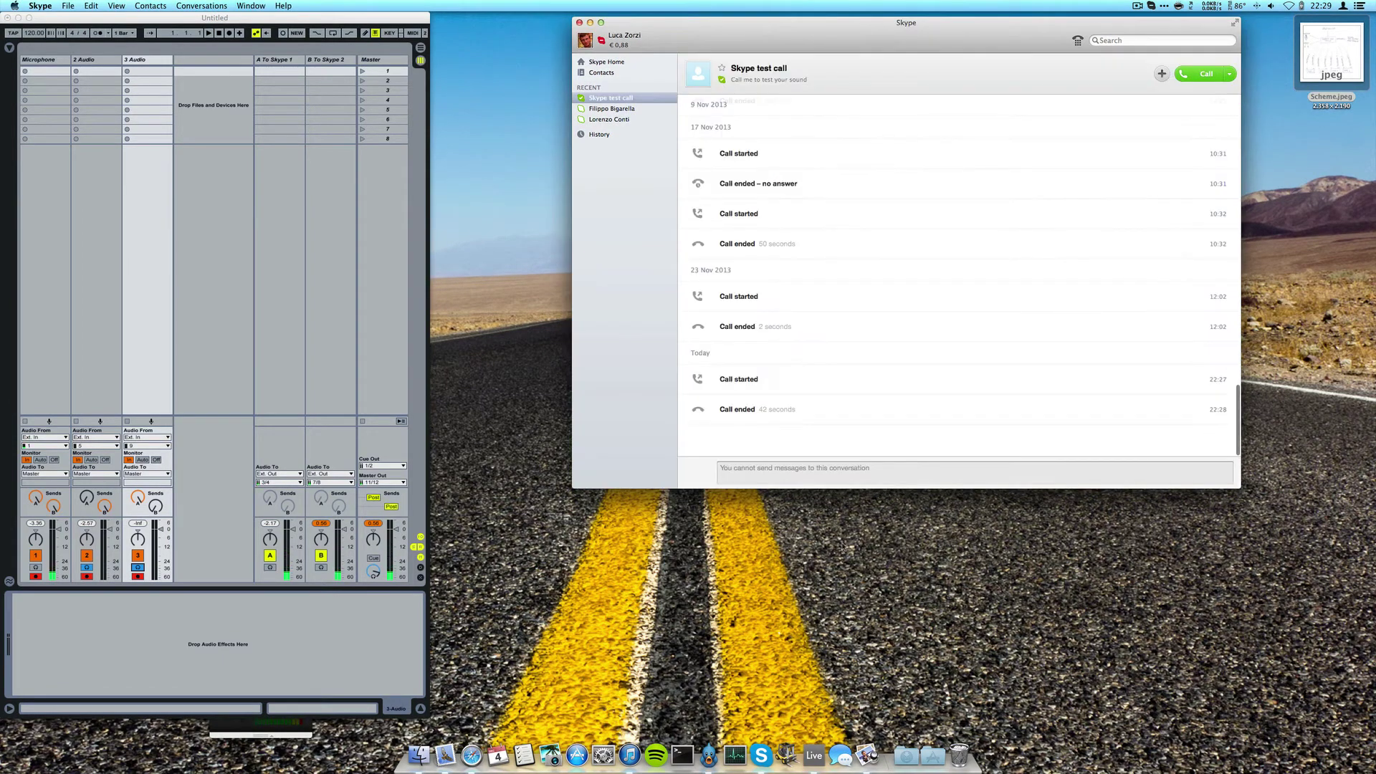
pyautogui.click(616, 732)
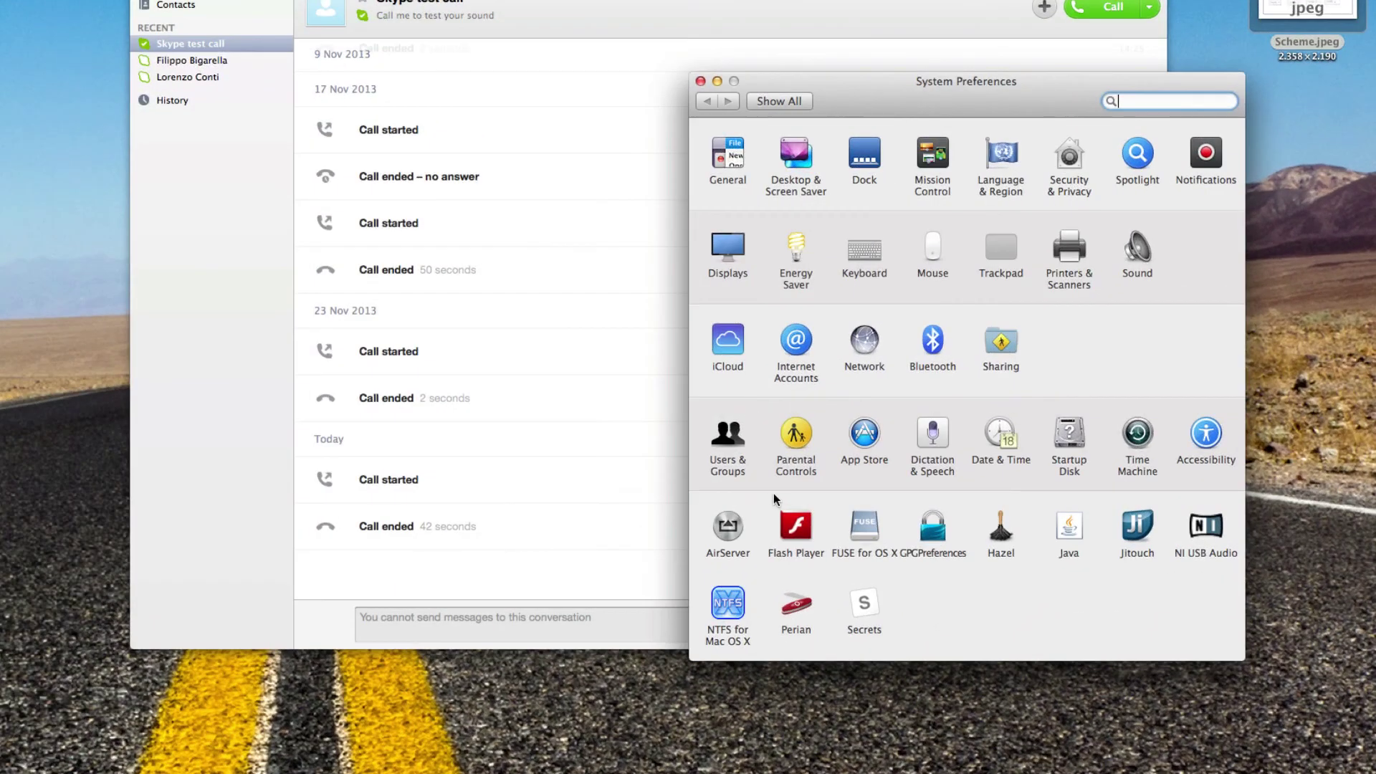
pyautogui.click(727, 445)
pyautogui.moveTo(923, 91); pyautogui.dragTo(720, 195)
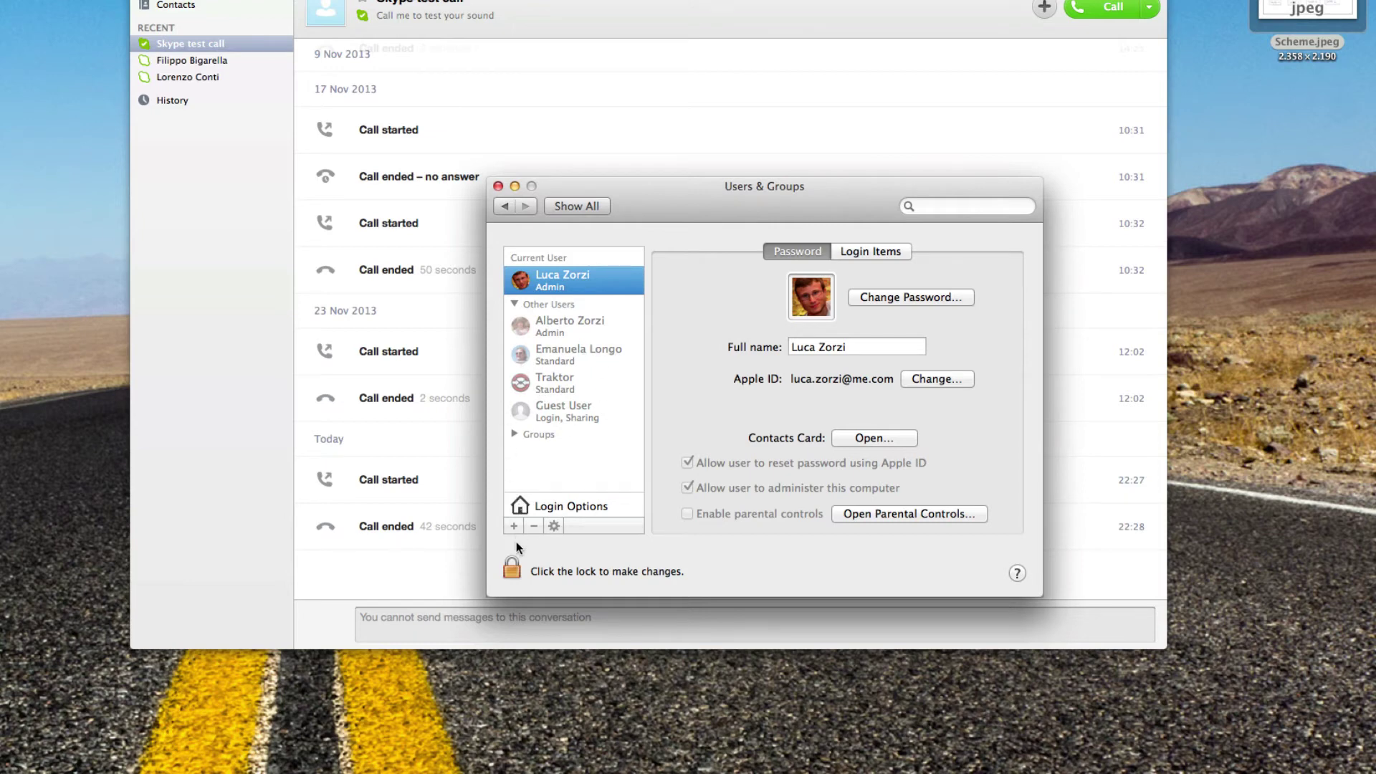
# Try to unlock the Users & Groups settings with the lock icon.
pyautogui.click(515, 577)
pyautogui.click(513, 571)
pyautogui.click(515, 571)
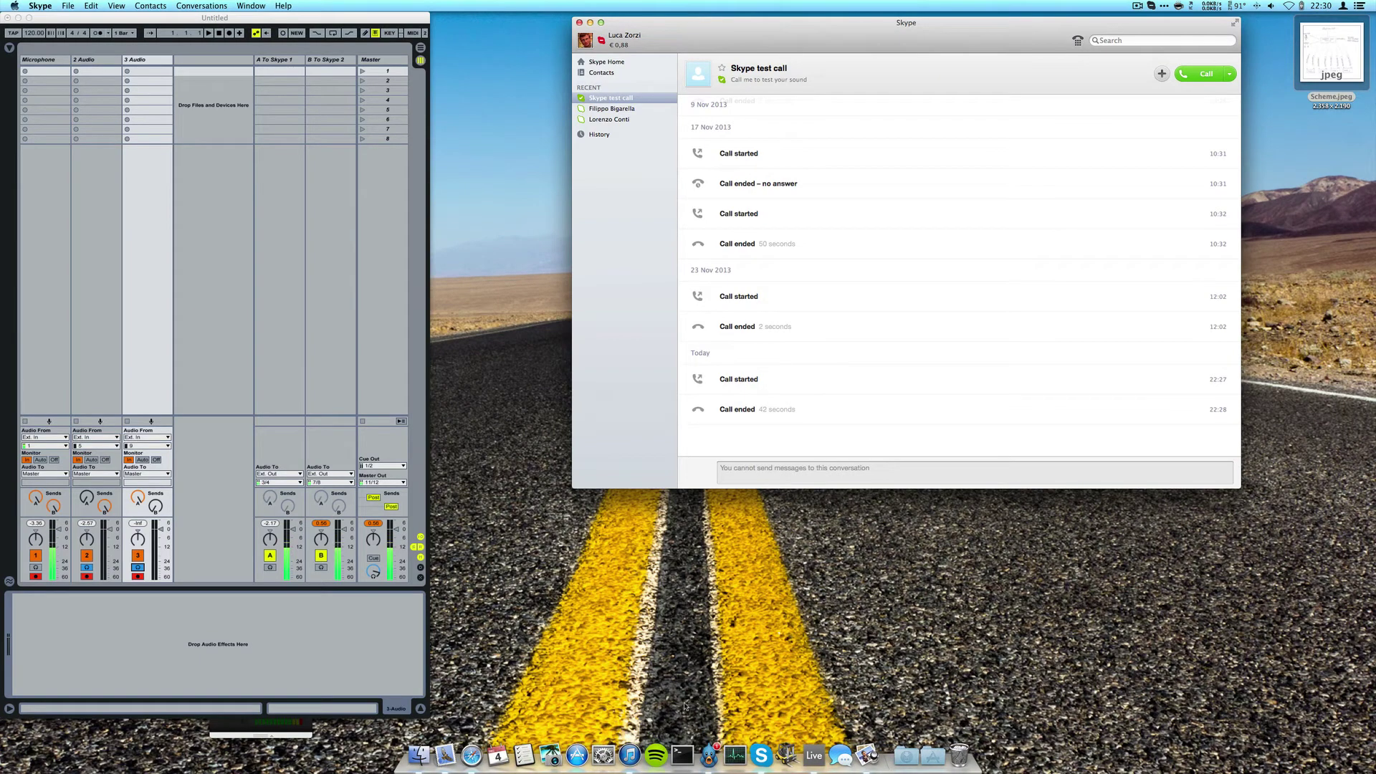
# Launch Terminal via Spotlight and clear its screen.
pyautogui.press('super+space')
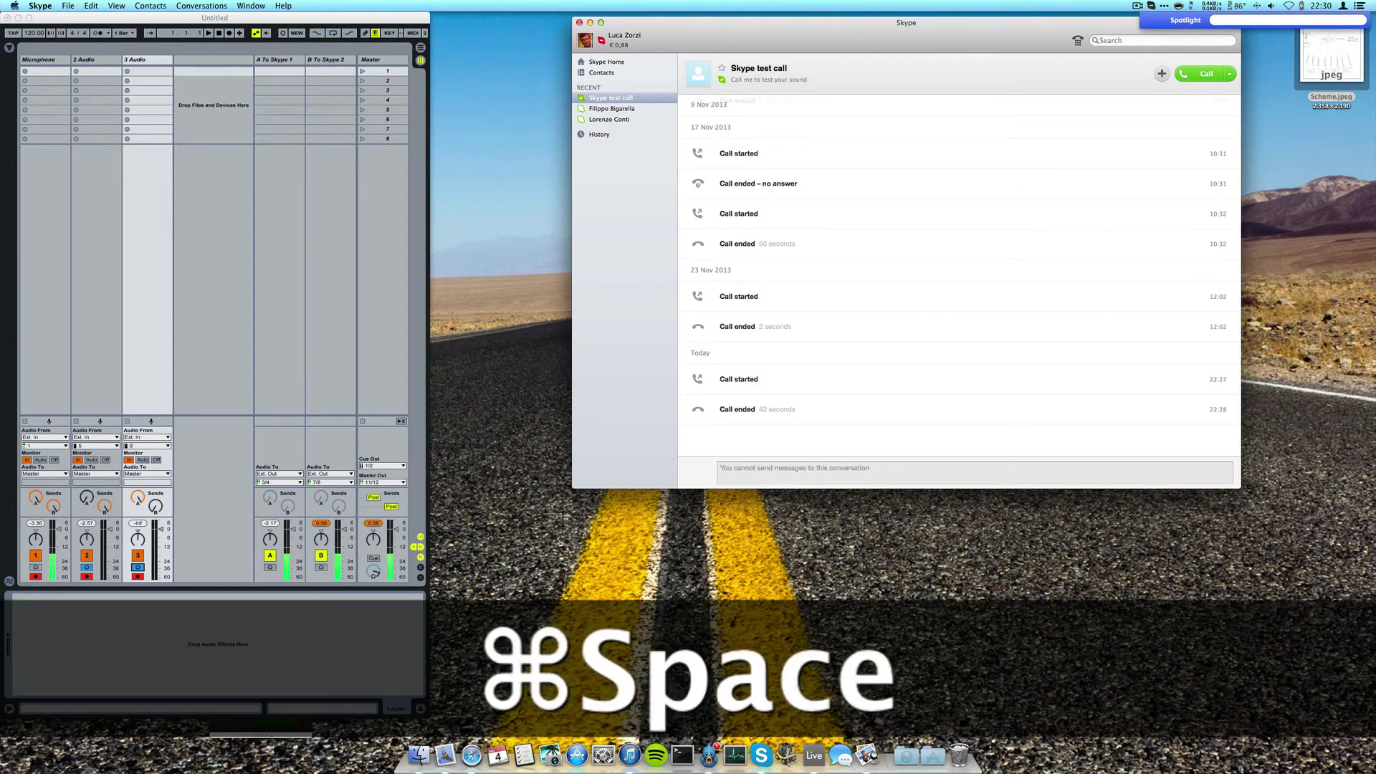
pyautogui.write('termi')
pyautogui.press('Return')
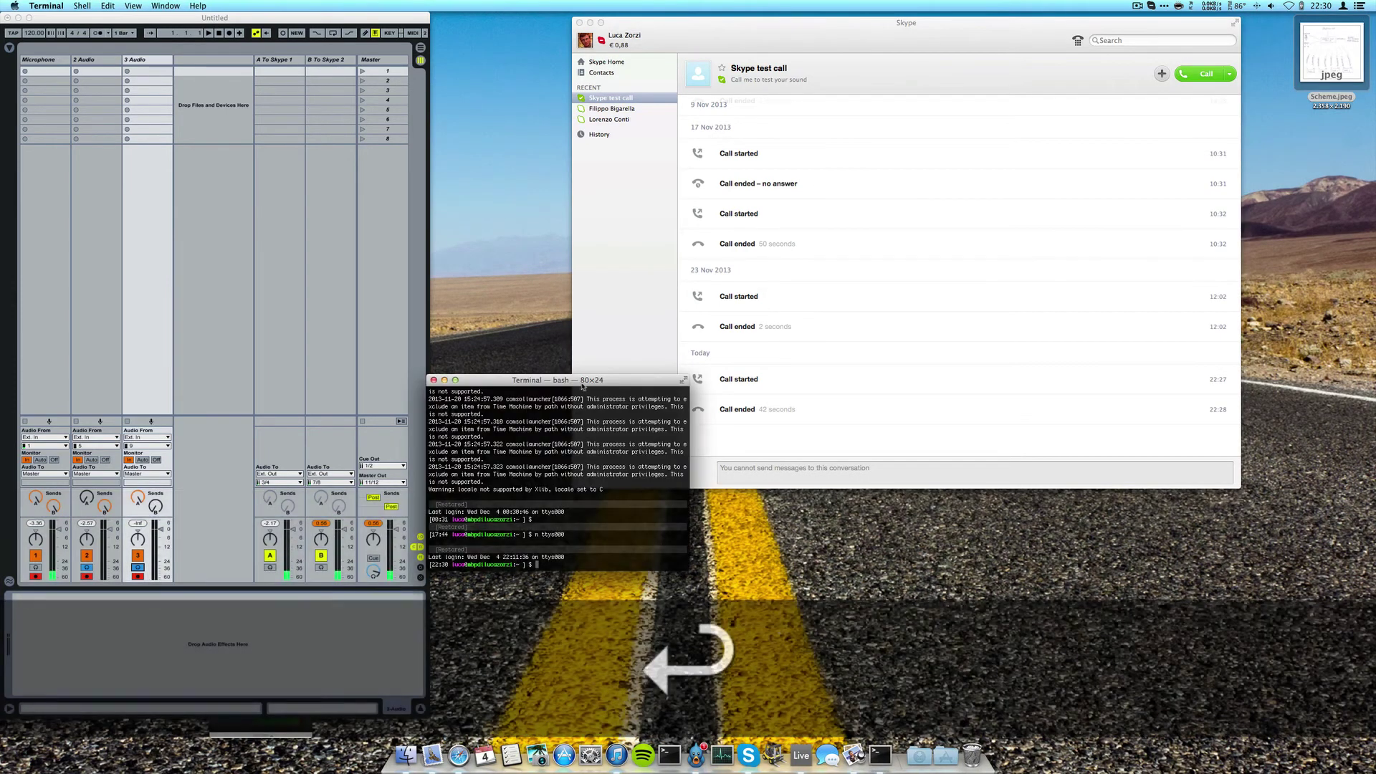
pyautogui.moveTo(582, 386); pyautogui.dragTo(754, 333)
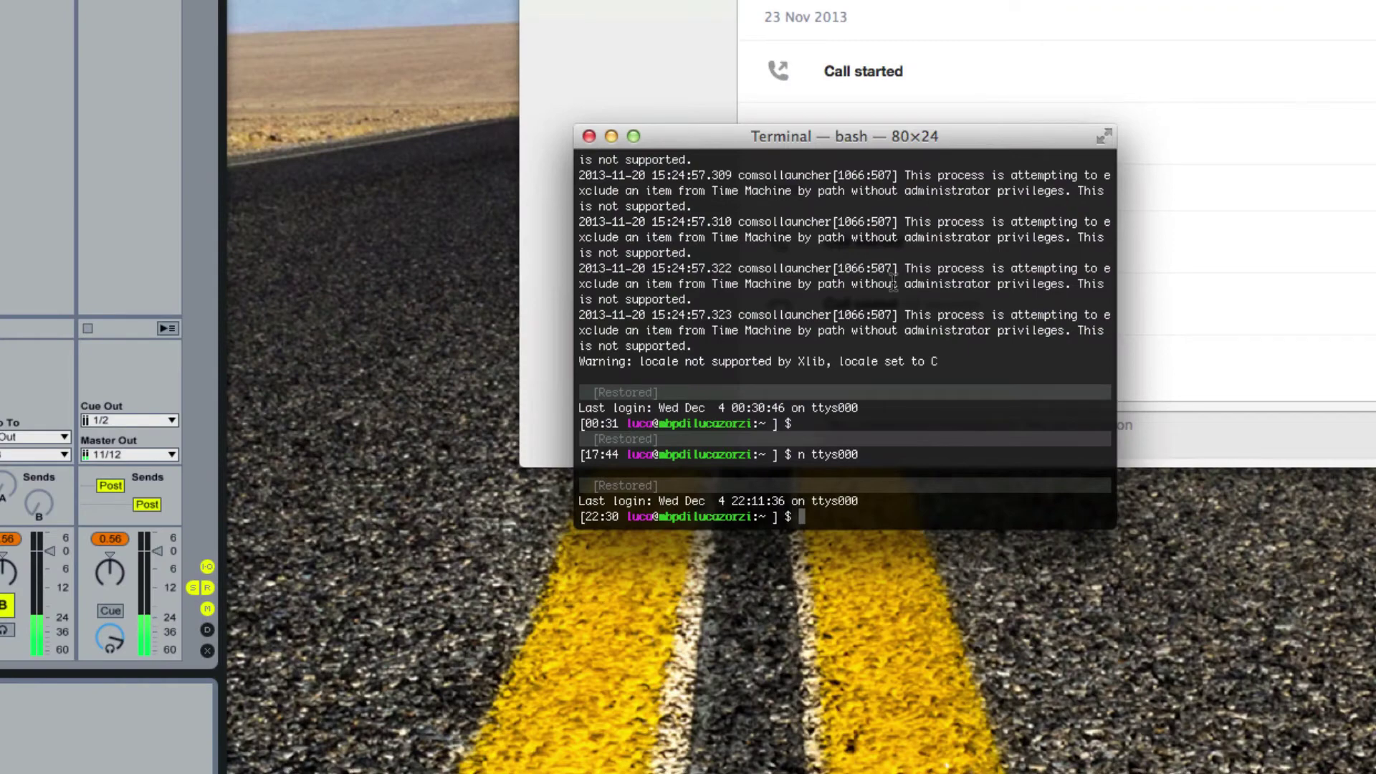
pyautogui.write('clear')
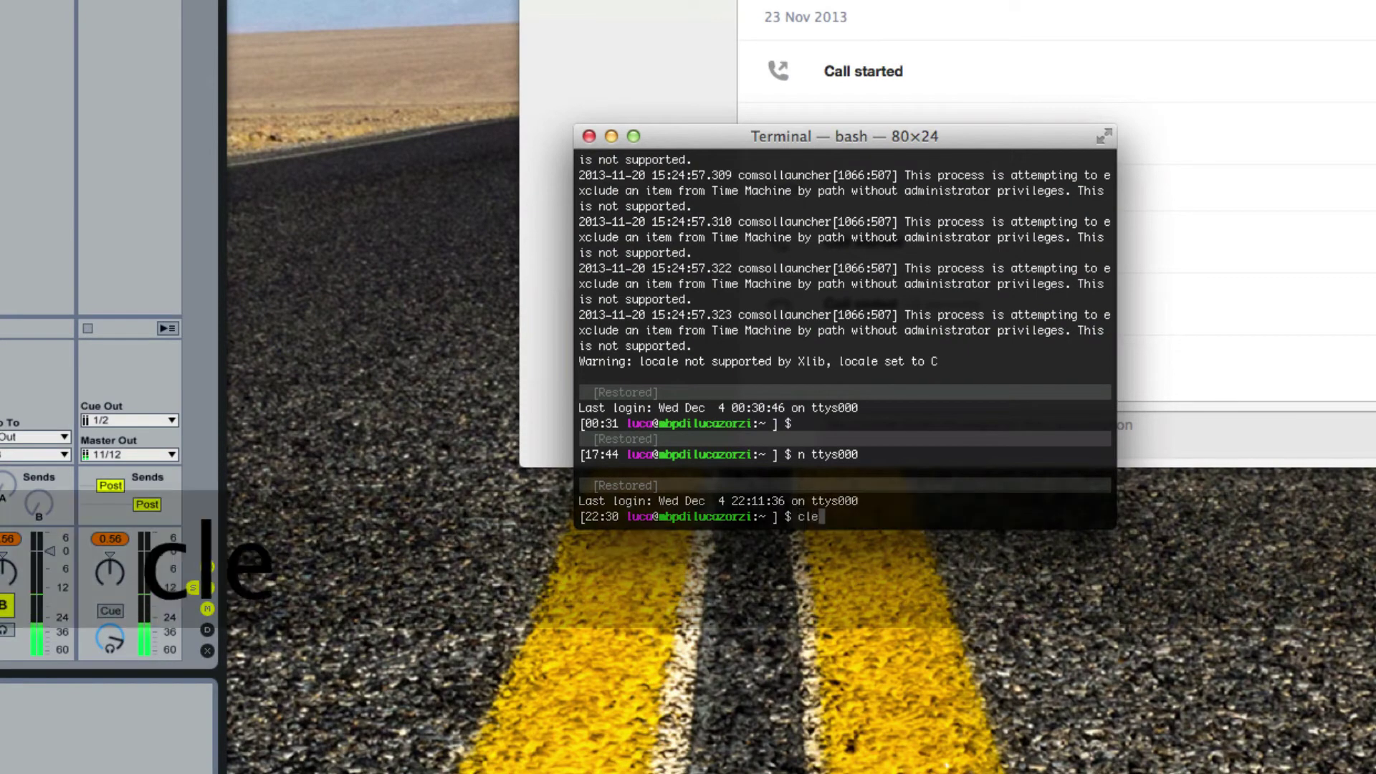
pyautogui.press('Return')
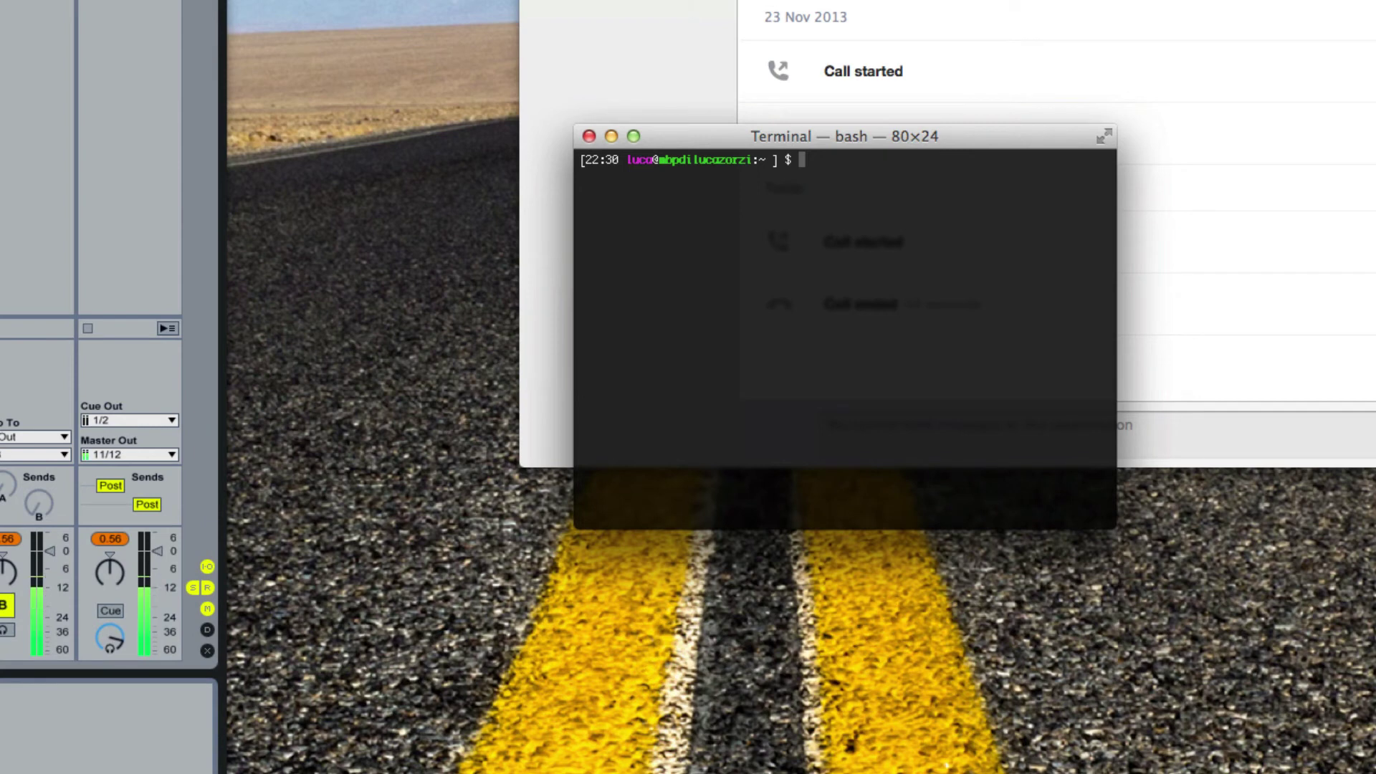
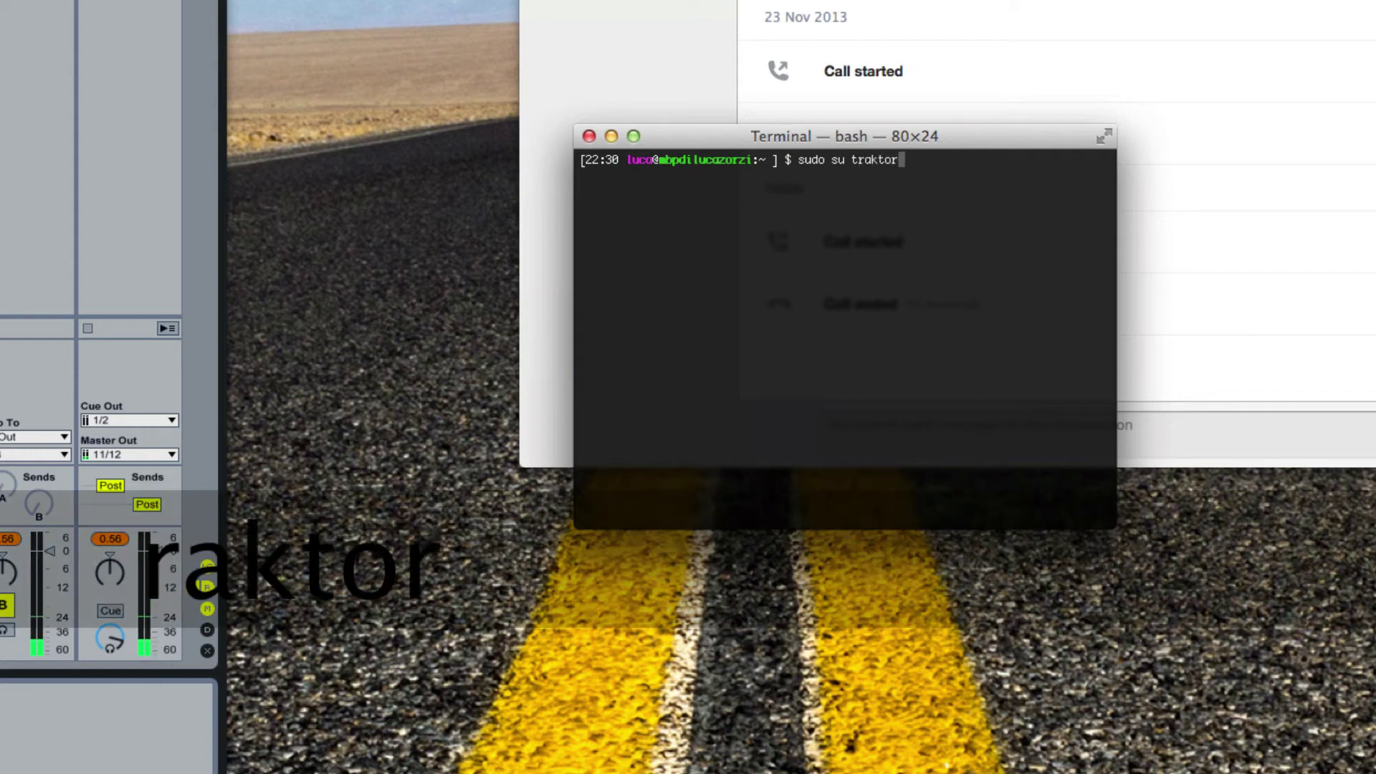
# Run 'sudo su traktor' and enter the account password to switch users.
pyautogui.press('Return')
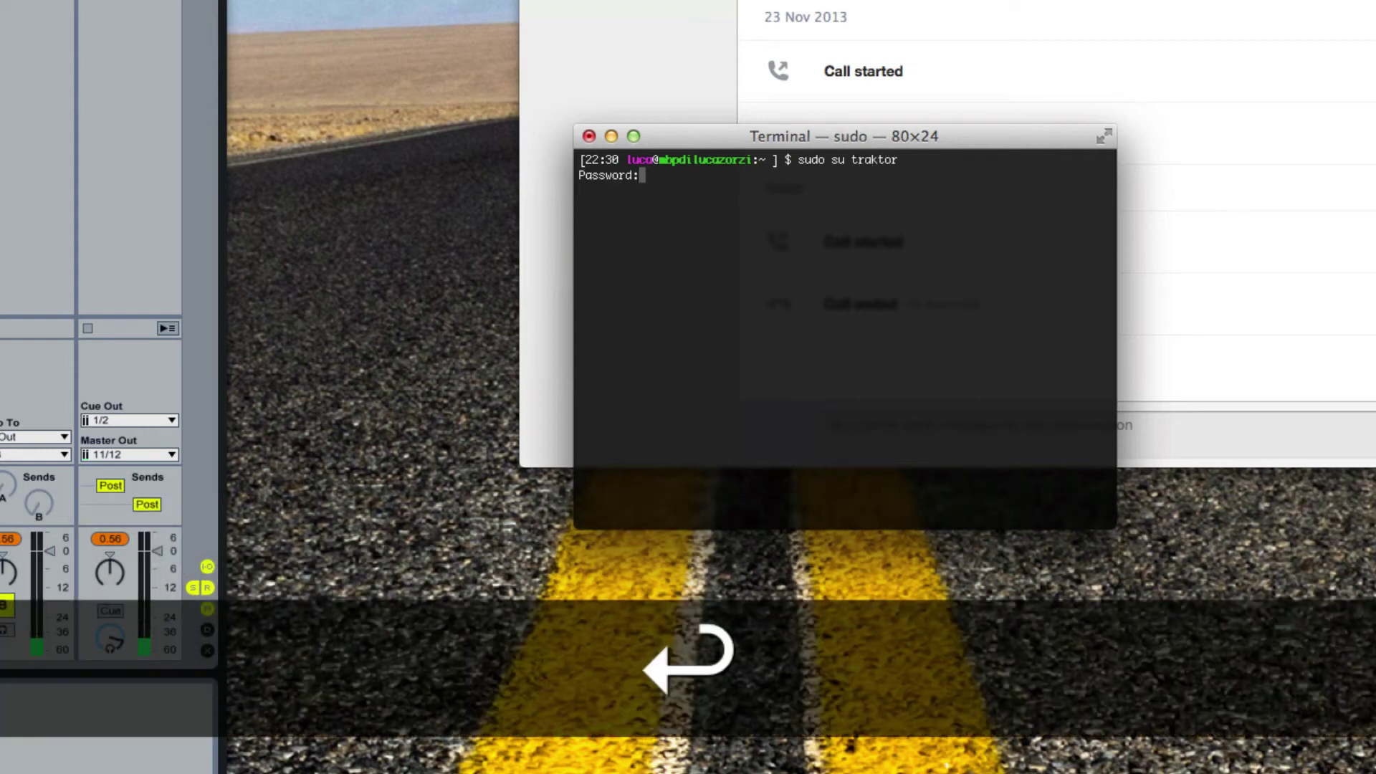
pyautogui.press('Return')
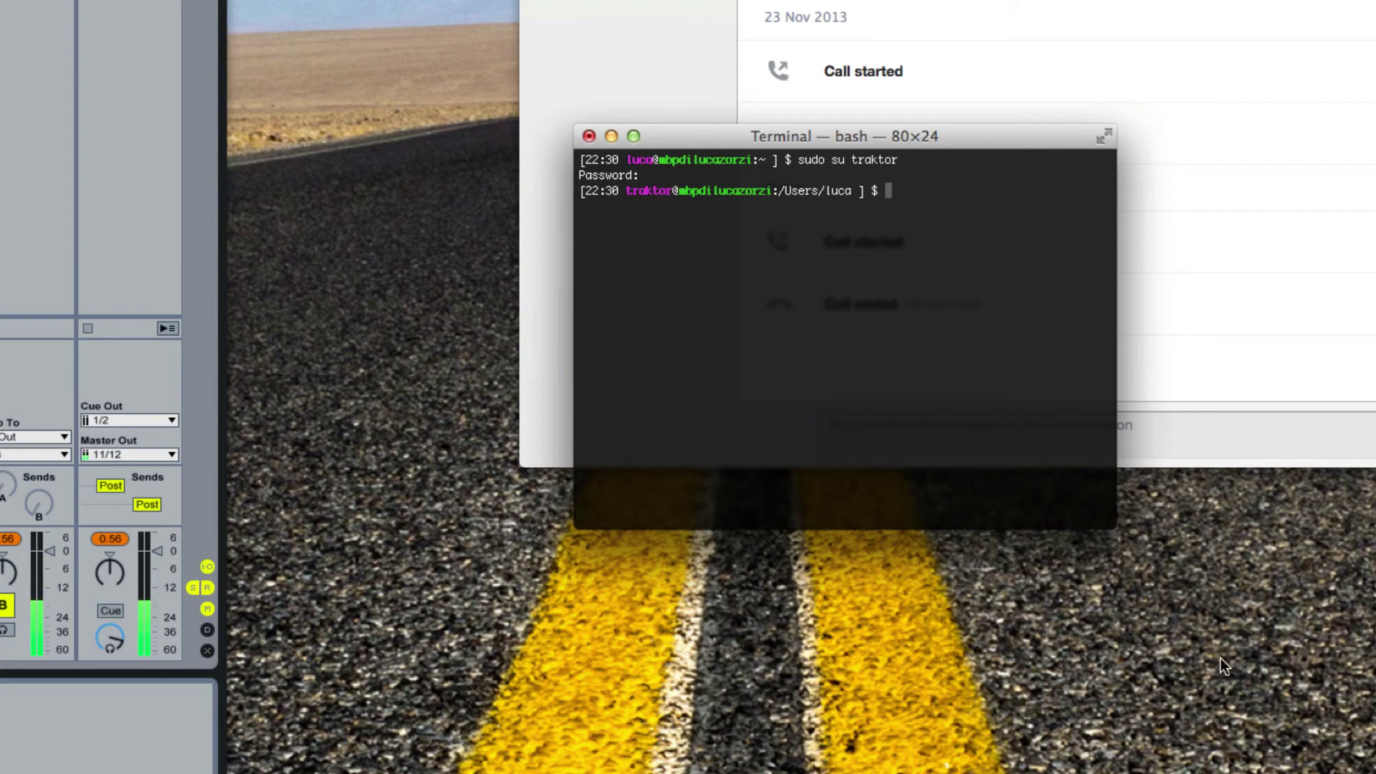
# Dismiss the applications list and refocus the Terminal window.
pyautogui.scroll(-10, 1323, 632)
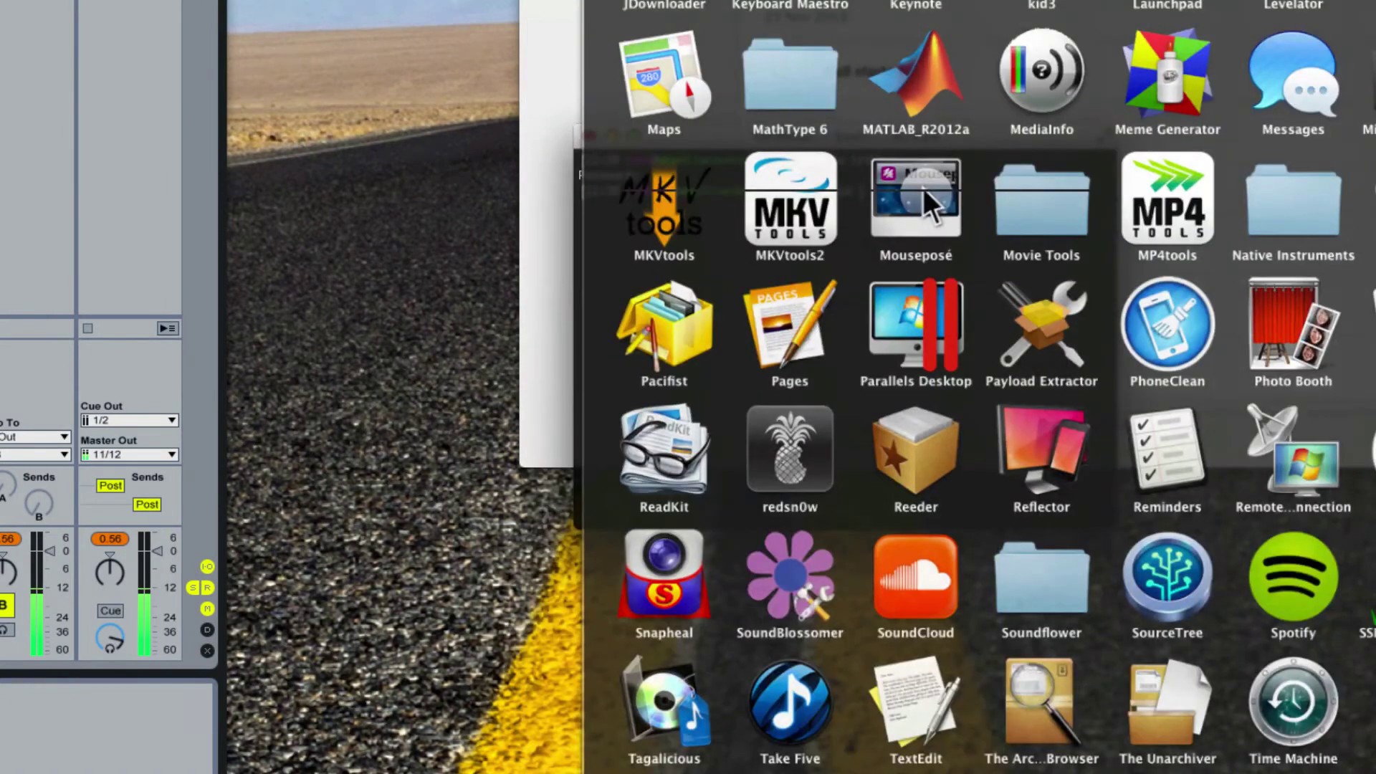
pyautogui.click(1075, 387)
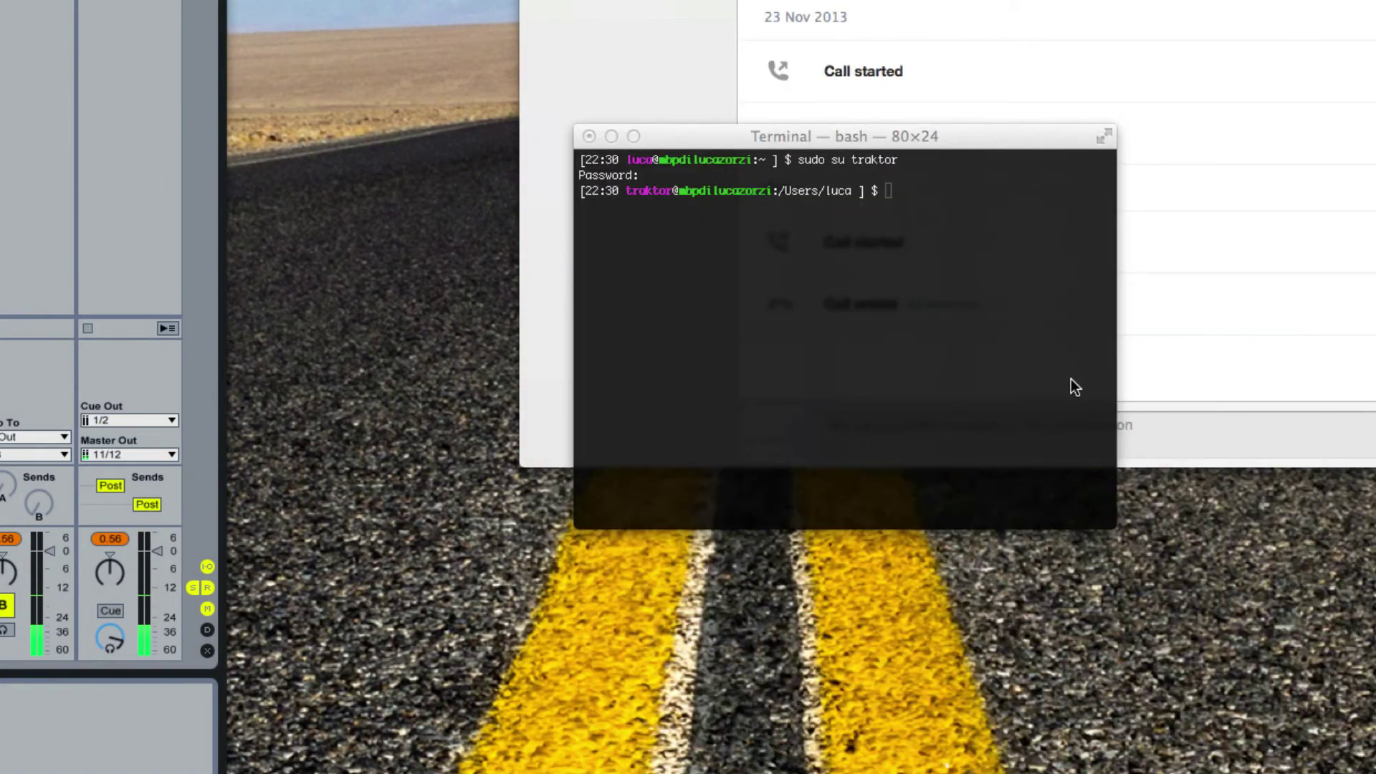
pyautogui.click(895, 360)
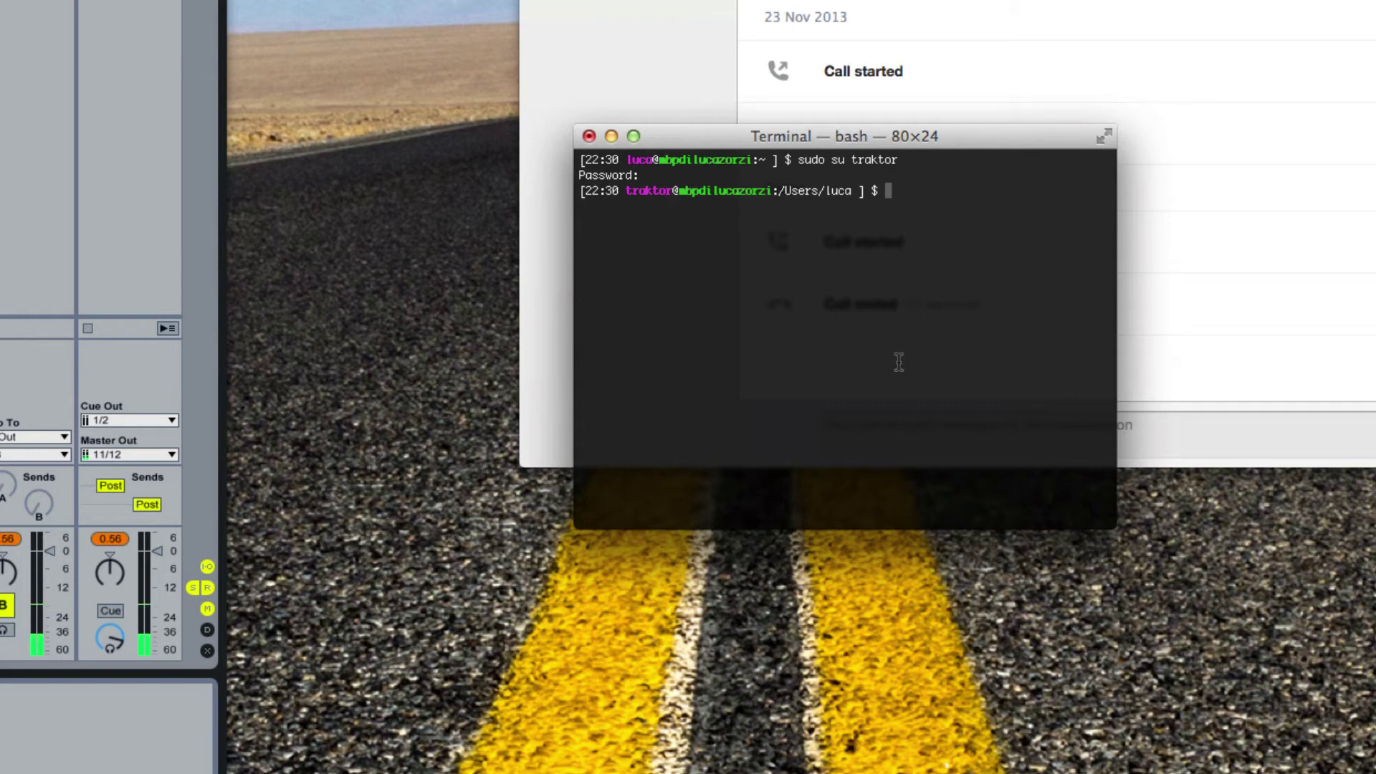
# Enter /Applications/Skype.app/Contents/MacOS/Skype at the Terminal prompt with Tab completion.
pyautogui.press('shift')
pyautogui.write('/Ap')
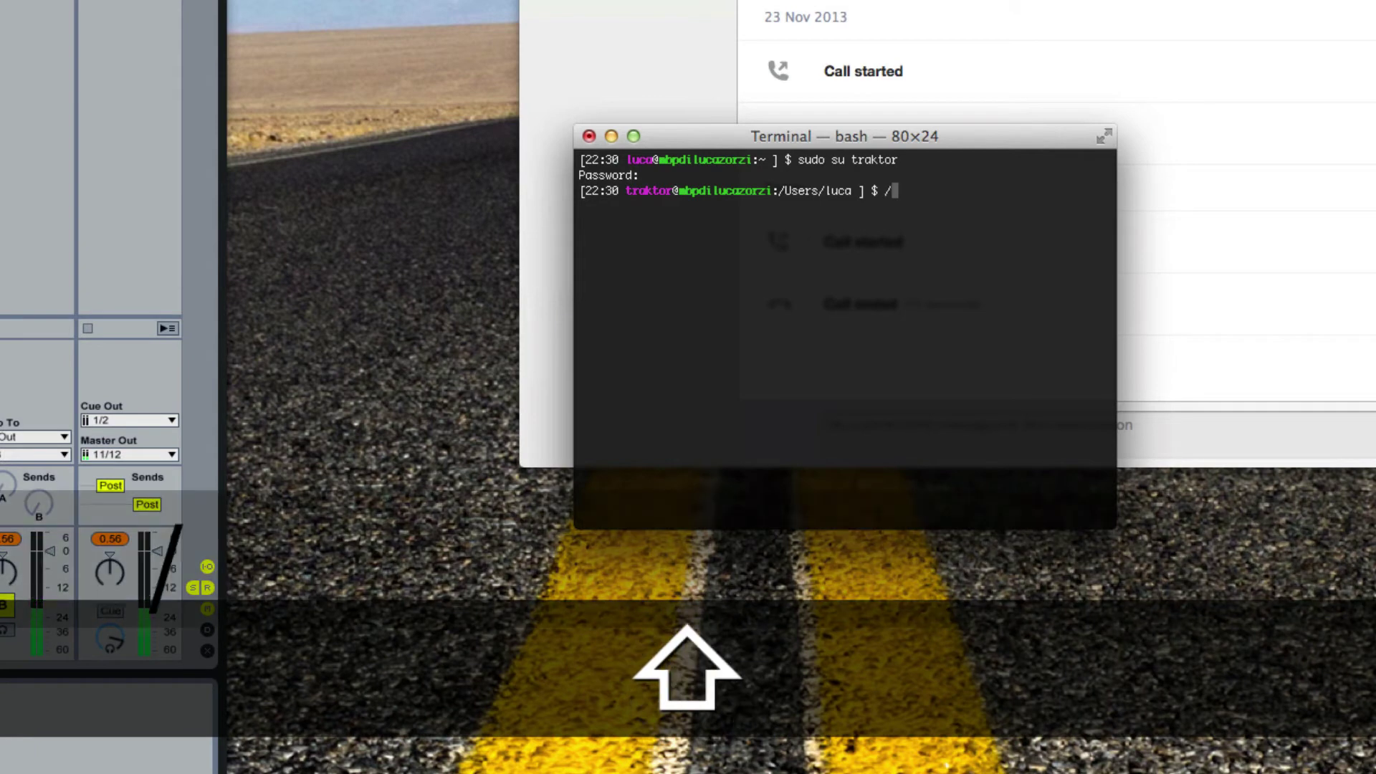
pyautogui.press('Tab')
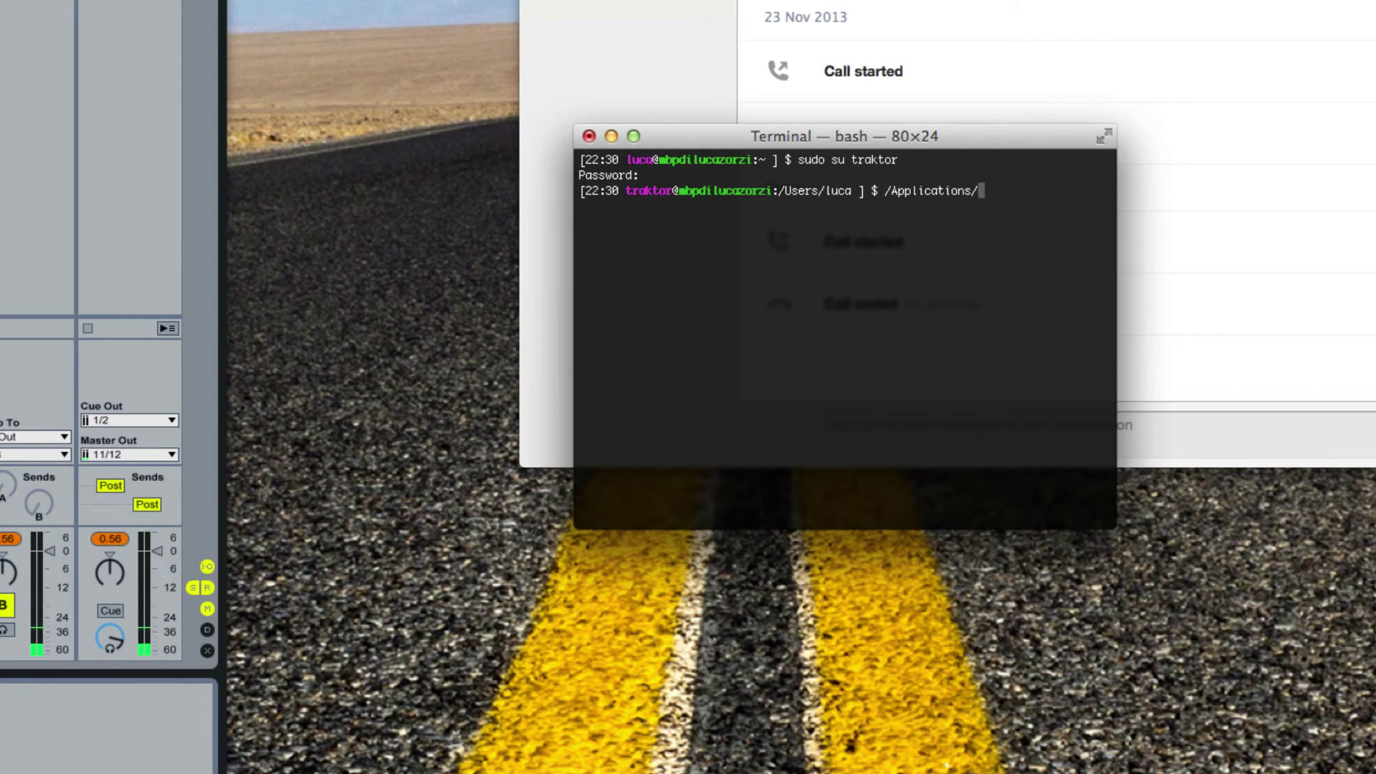
pyautogui.write('Sk')
pyautogui.press('Tab')
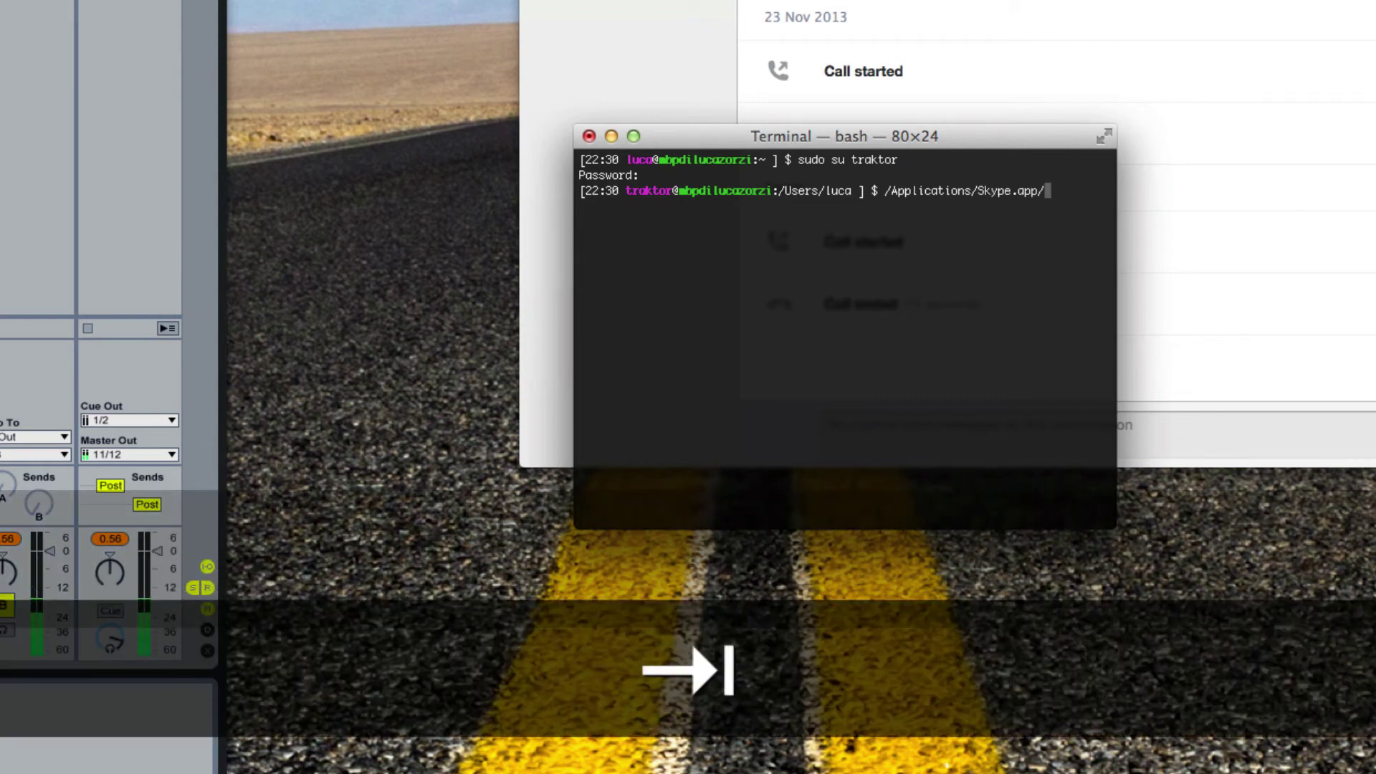
pyautogui.press('Tab')
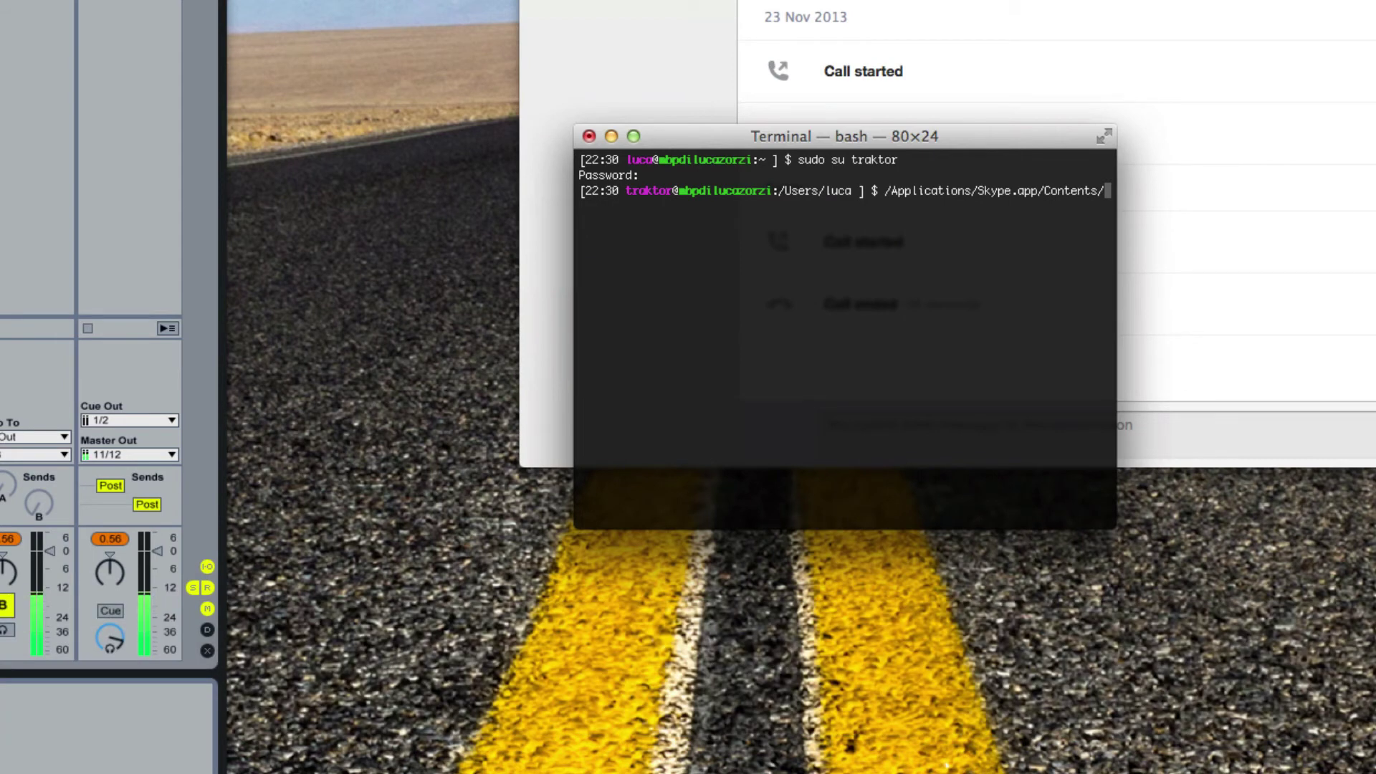
pyautogui.write('Ma')
pyautogui.press('Tab')
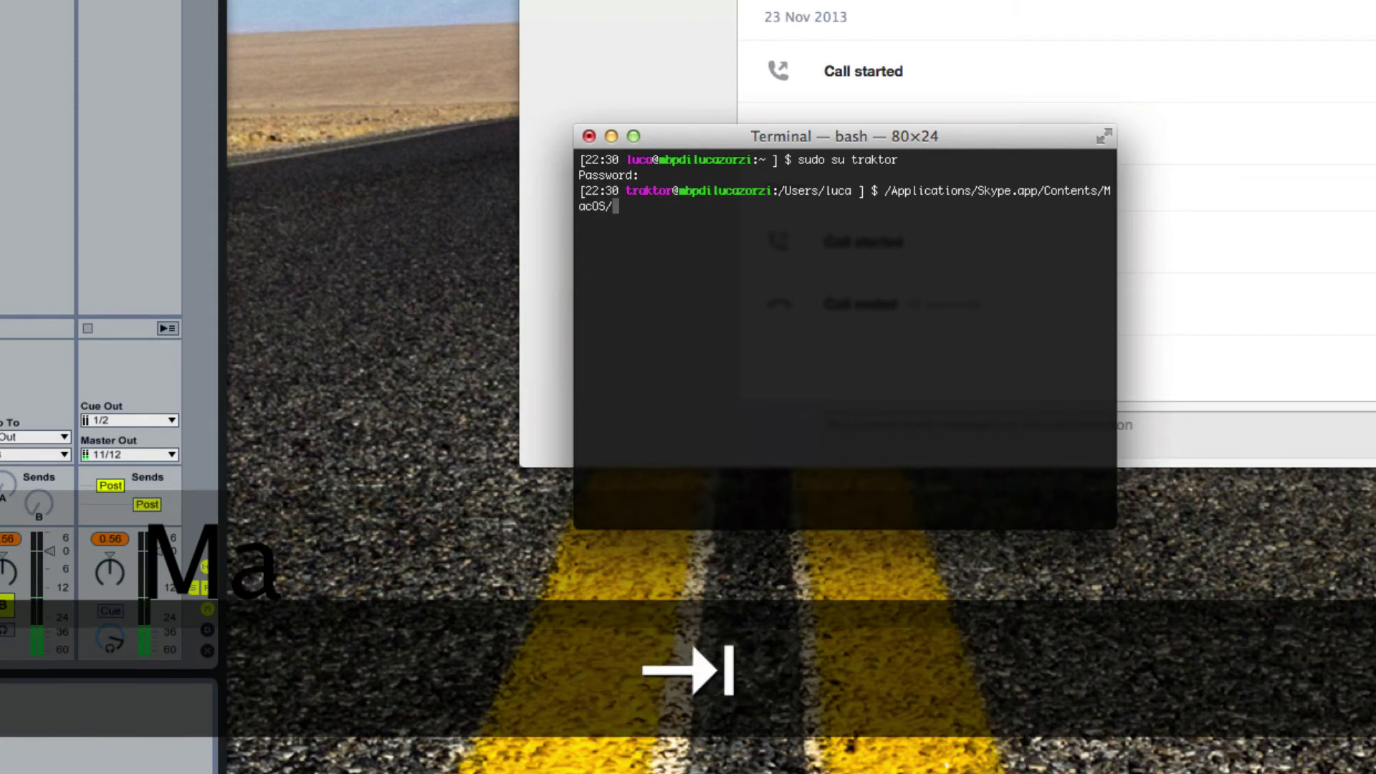
pyautogui.write('Sk')
pyautogui.press('Tab')
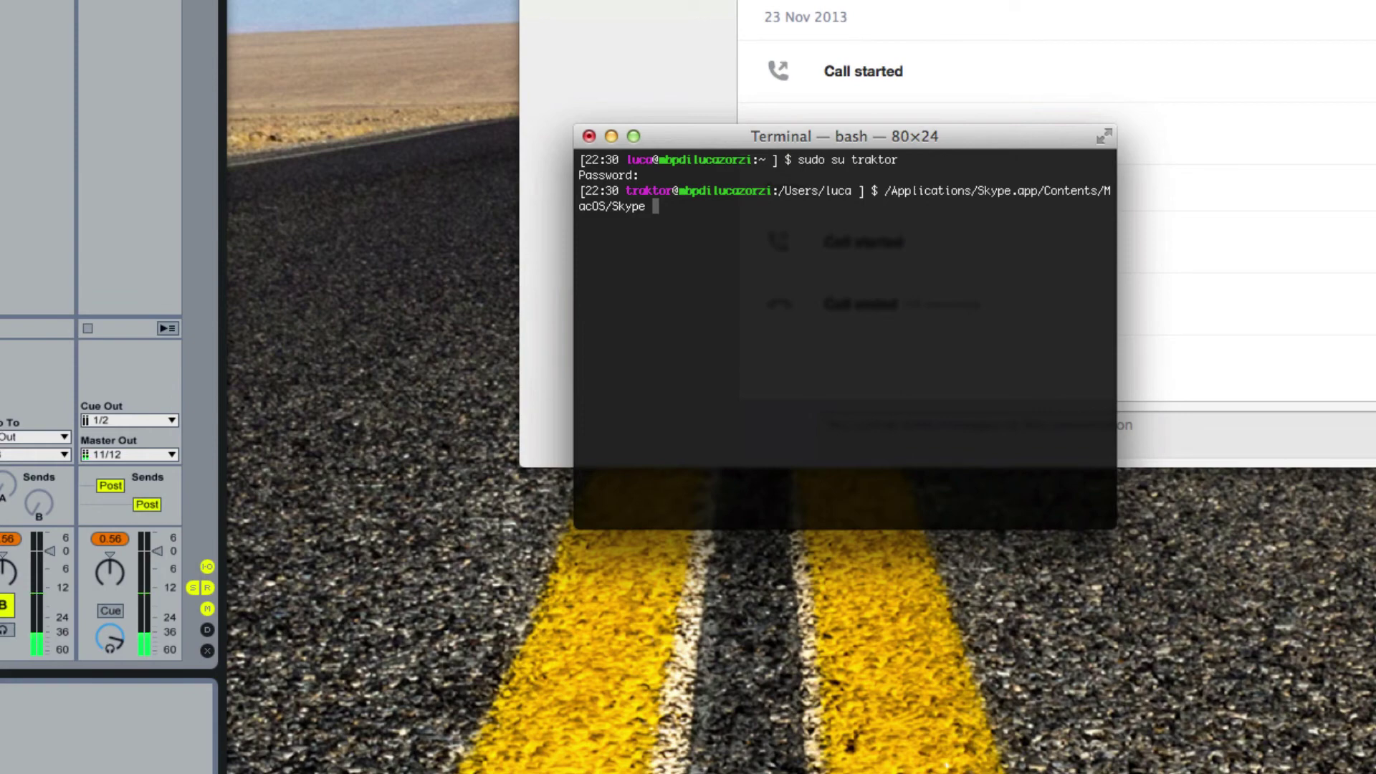
# Launch the second Skype and set its microphone to Soundflower (2ch) – C, speakers to Soundflower (2ch) – D.
pyautogui.press('Return')
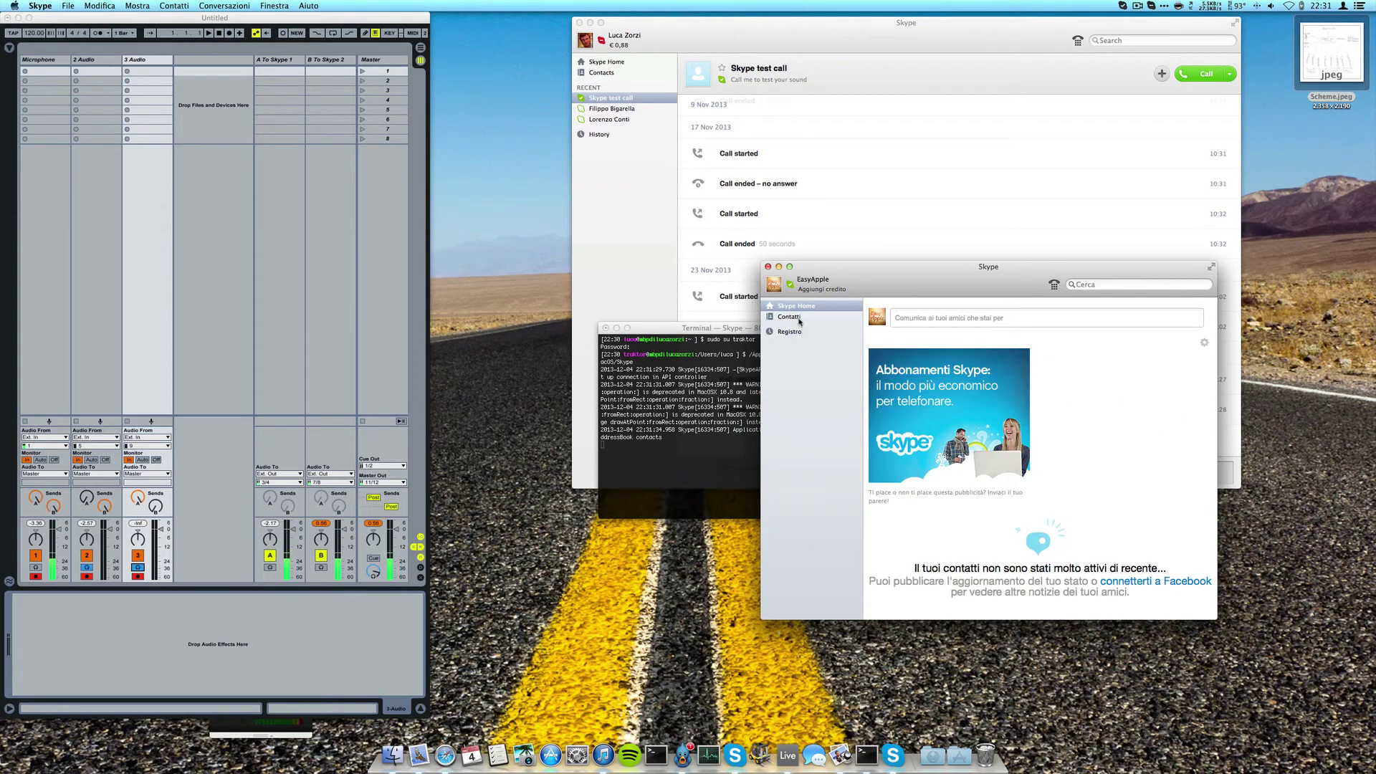
pyautogui.click(797, 317)
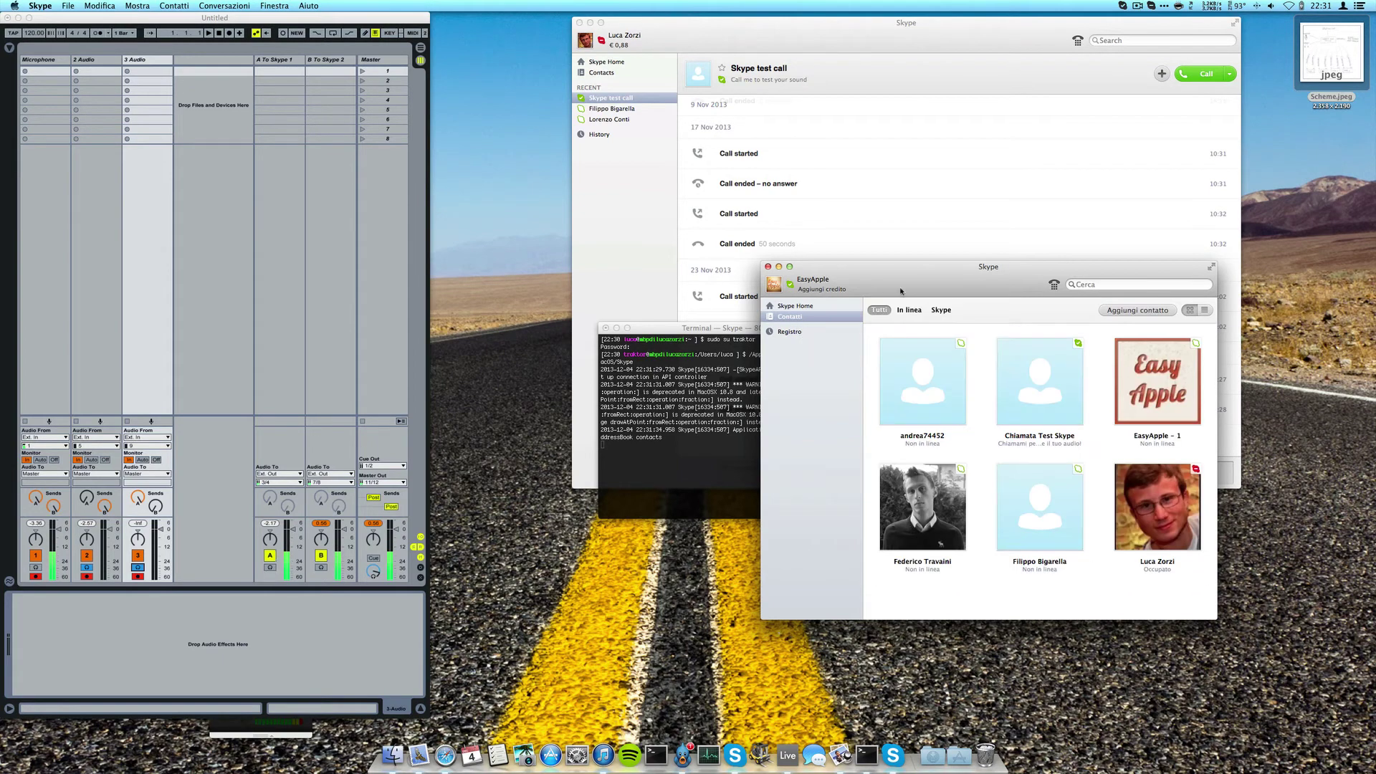
pyautogui.press('super')
pyautogui.press('super+comma')
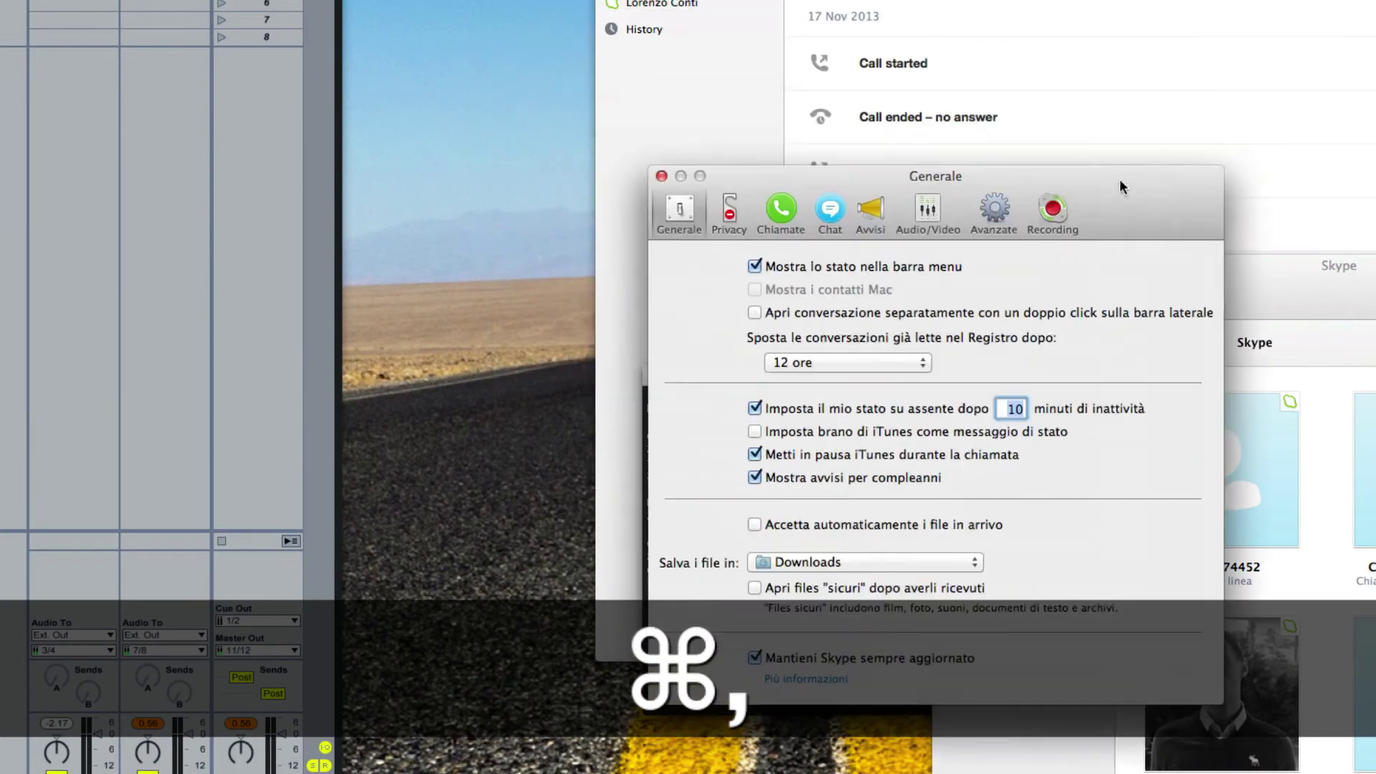
pyautogui.click(935, 216)
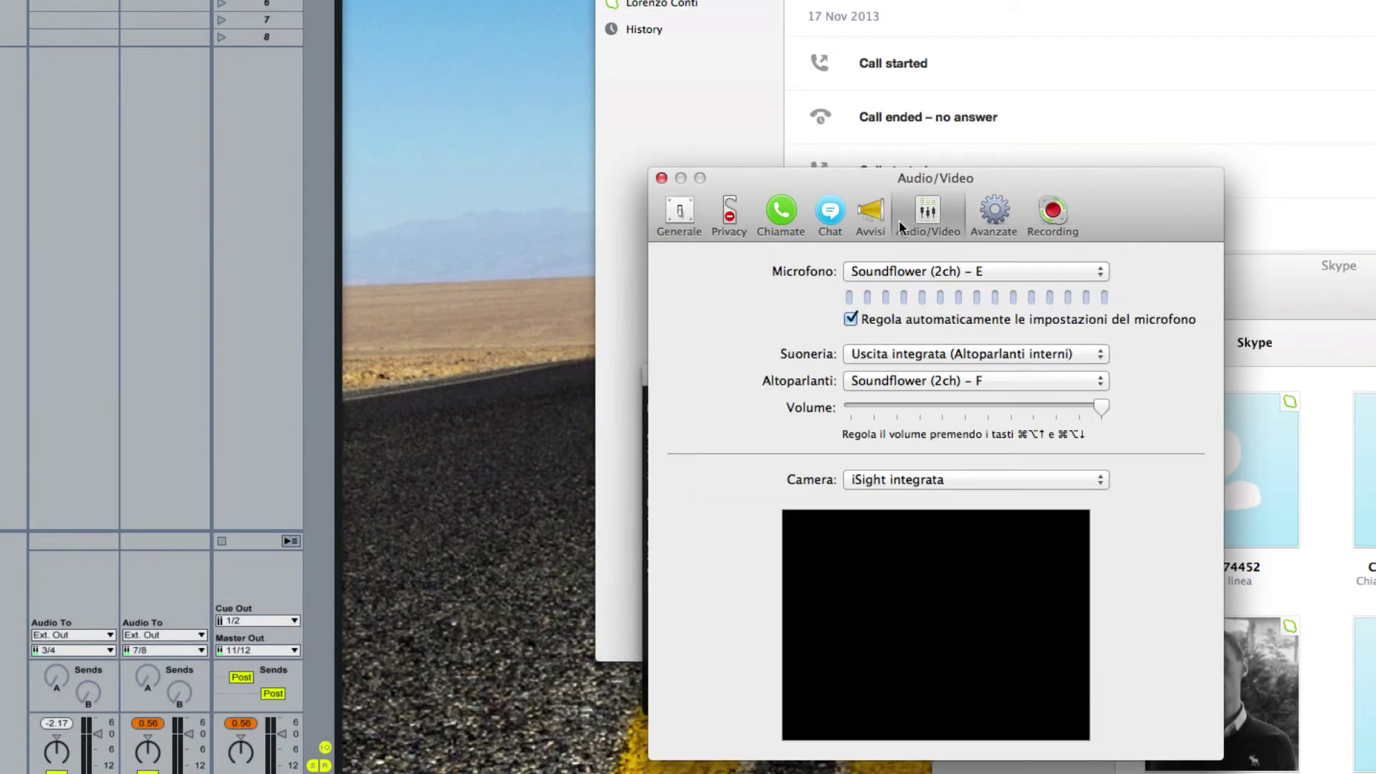
pyautogui.click(916, 271)
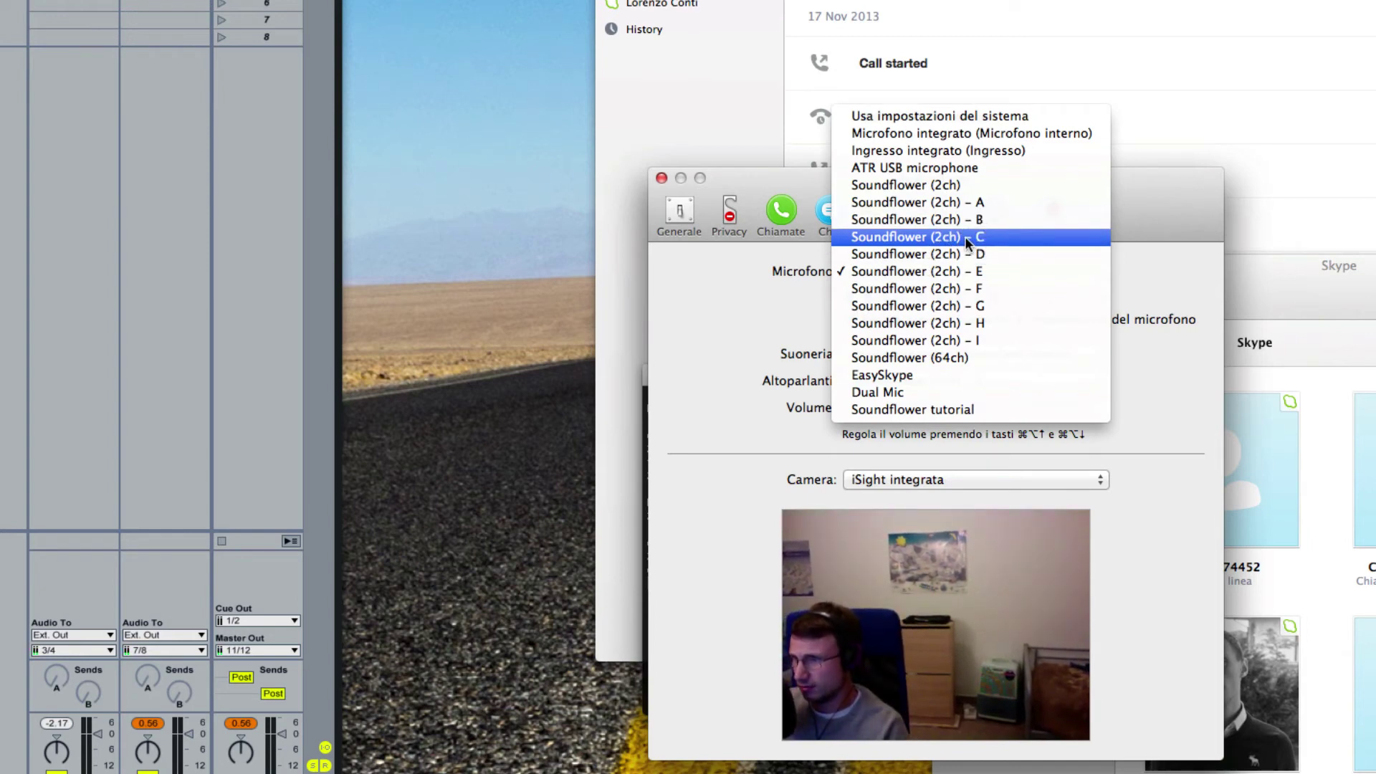
pyautogui.click(964, 236)
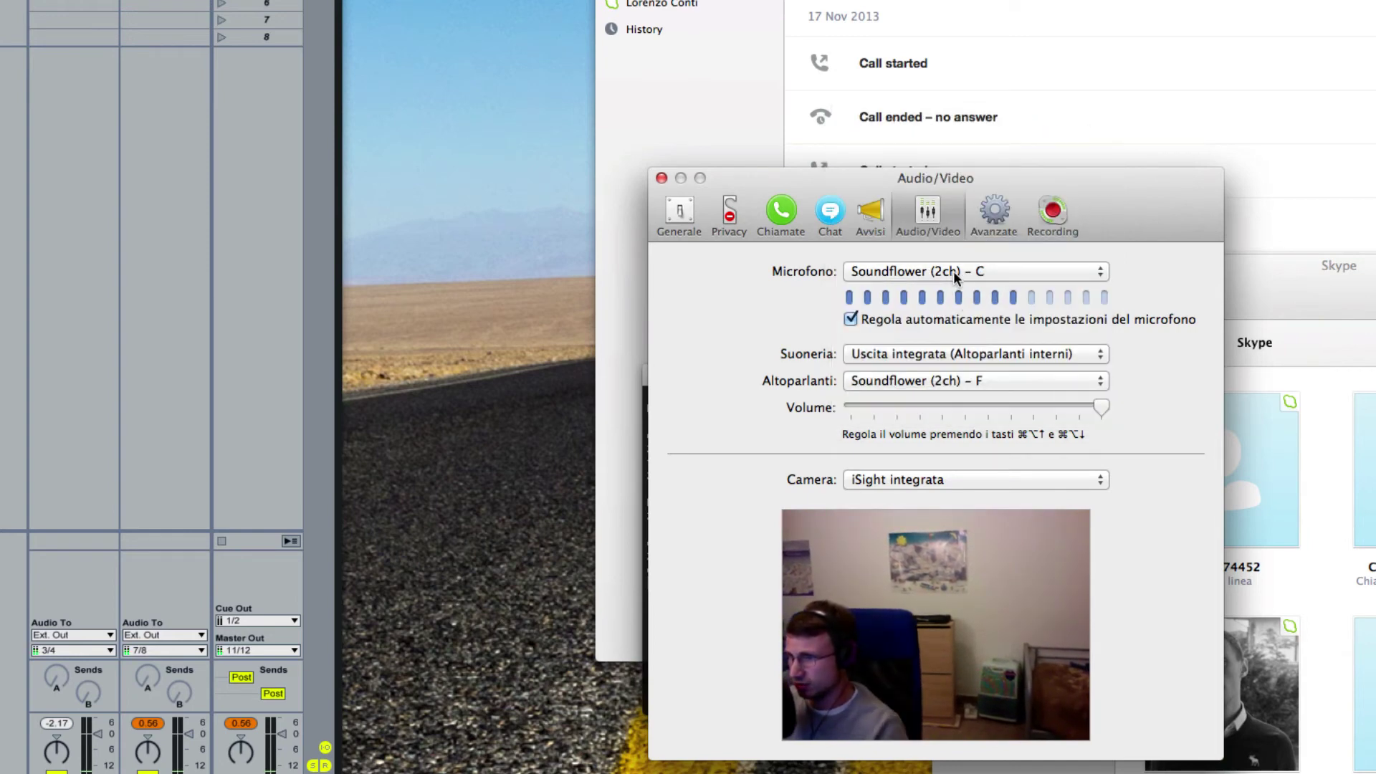
pyautogui.click(941, 376)
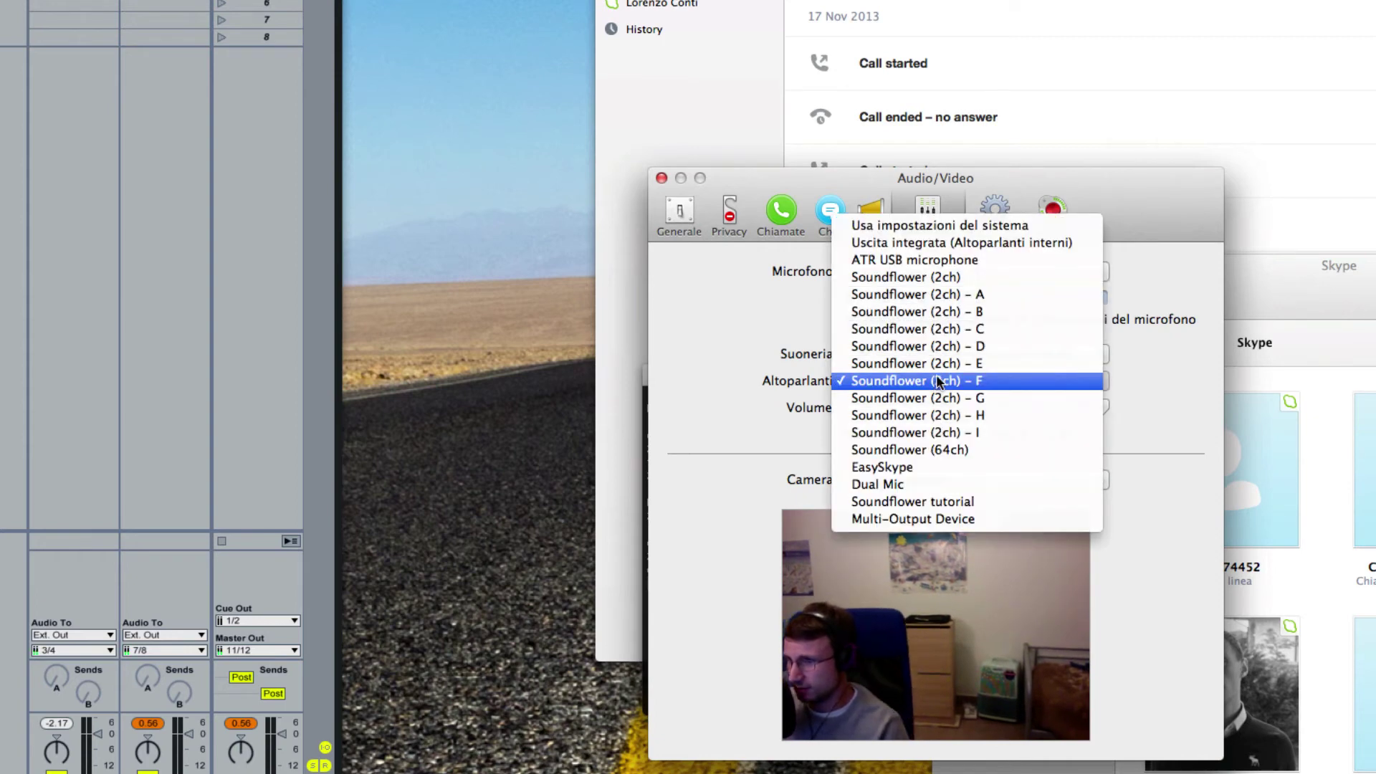
pyautogui.click(944, 345)
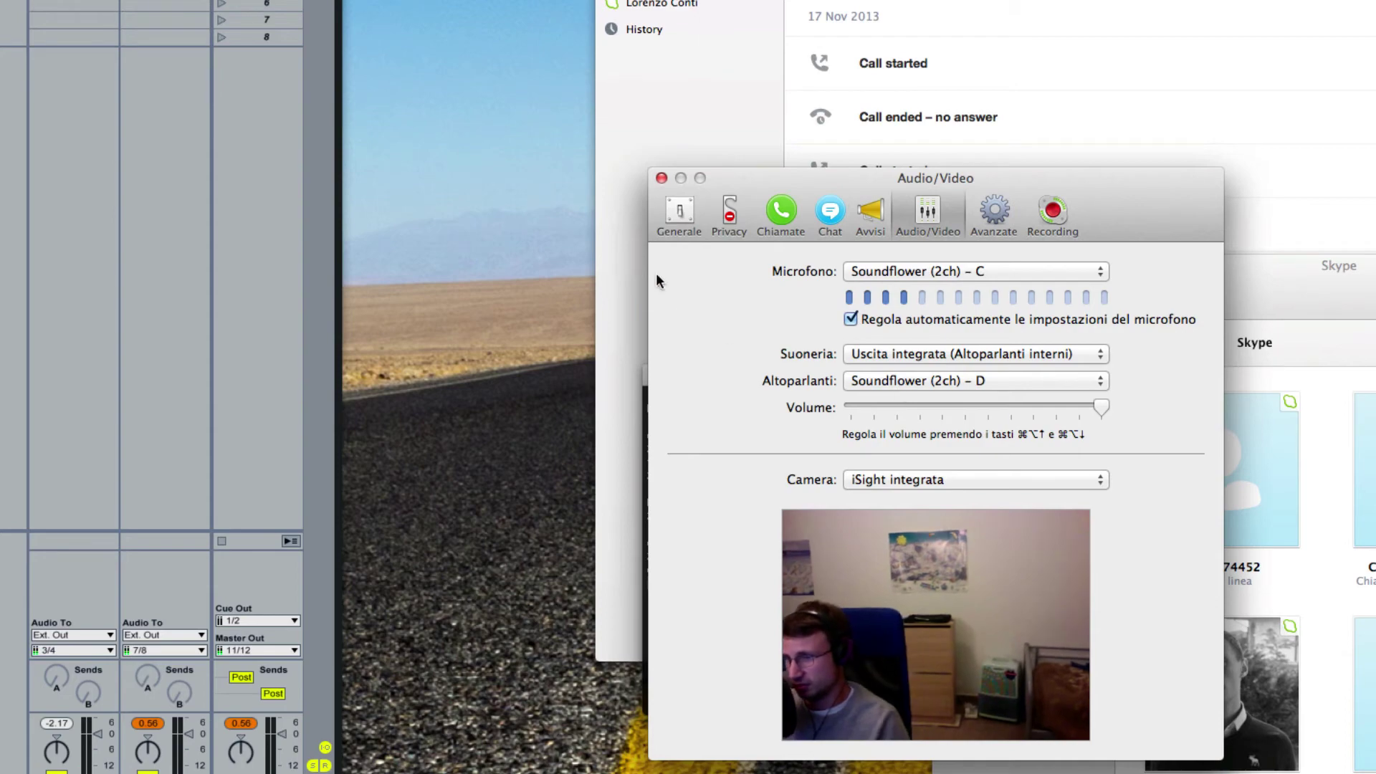
# Close the audio settings, then place and end a short test call to Chiamata Test Skype.
pyautogui.click(661, 178)
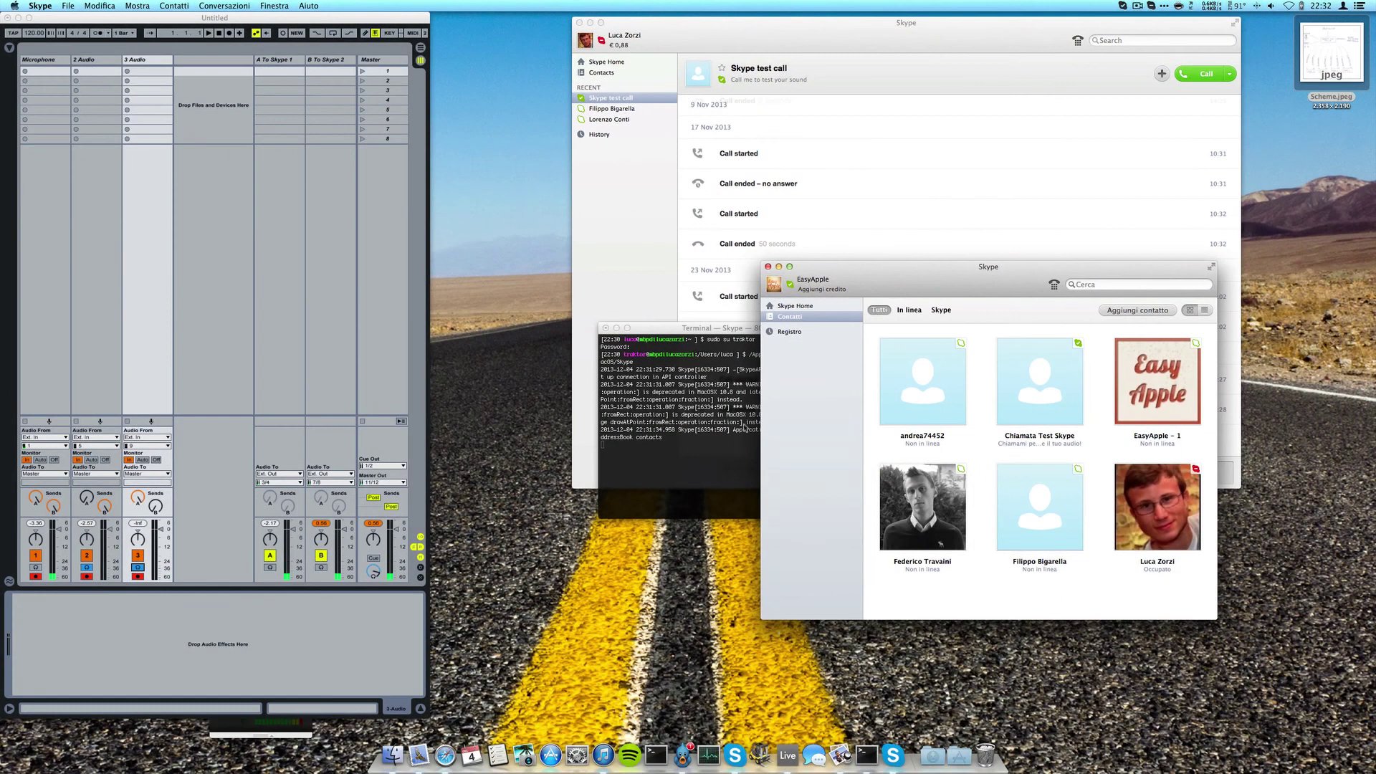
pyautogui.click(1025, 418)
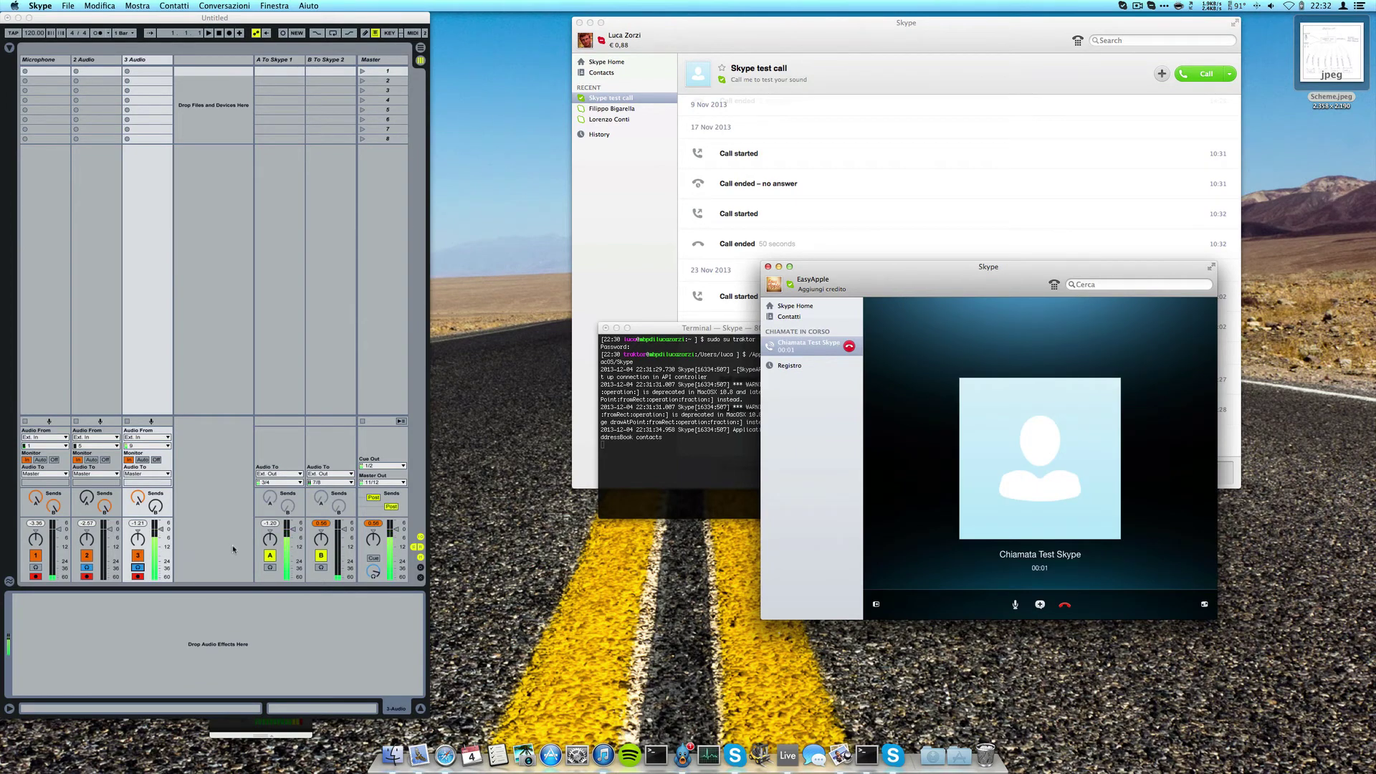
pyautogui.click(1064, 604)
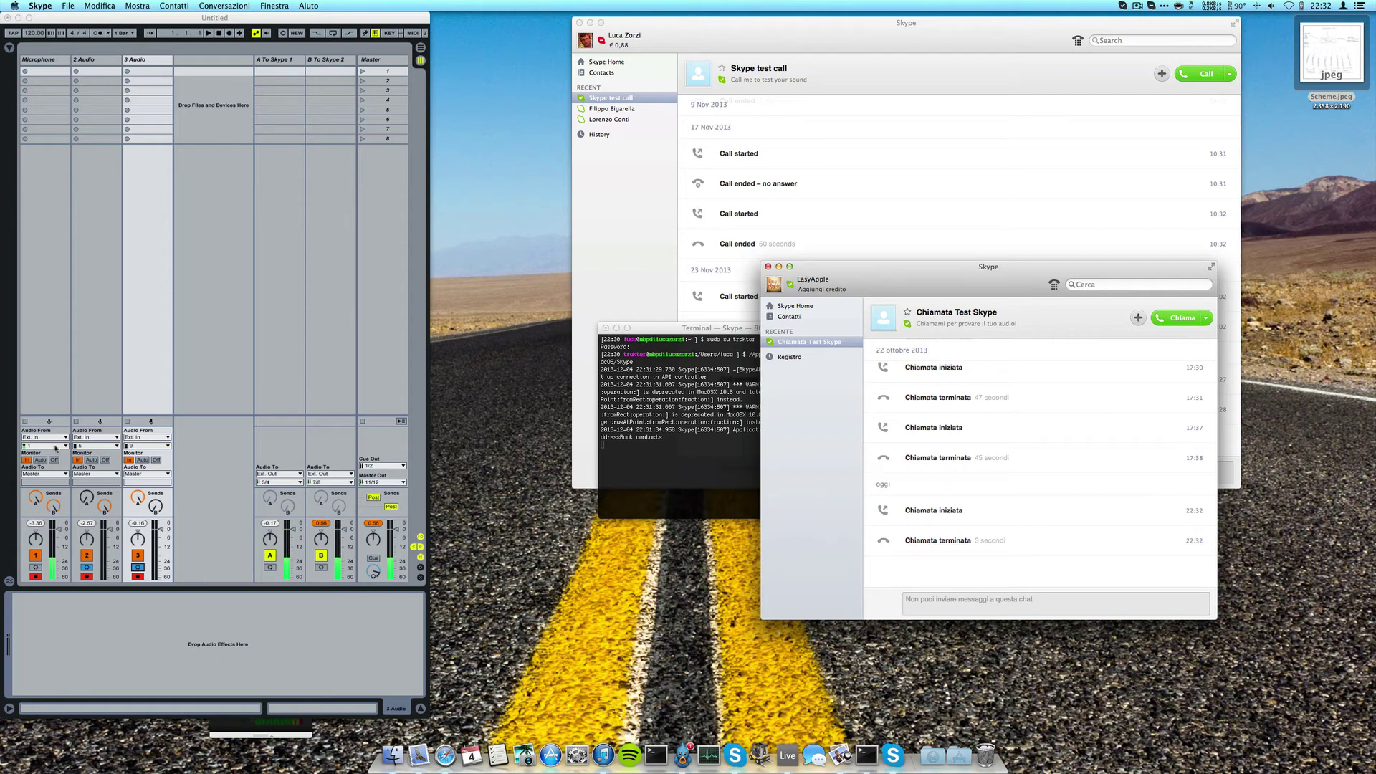
# Move the Terminal window aside and minimise it.
pyautogui.click(652, 343)
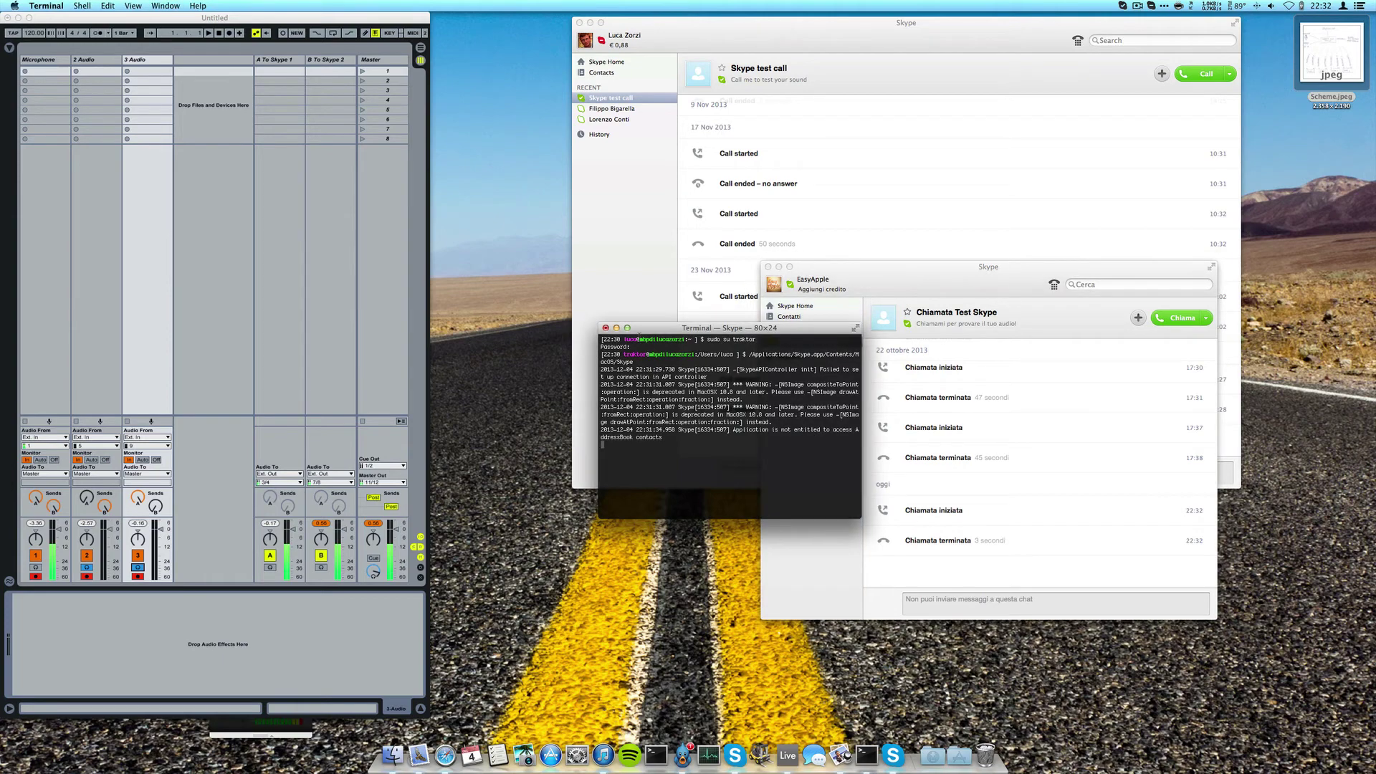
pyautogui.moveTo(652, 342); pyautogui.dragTo(562, 372)
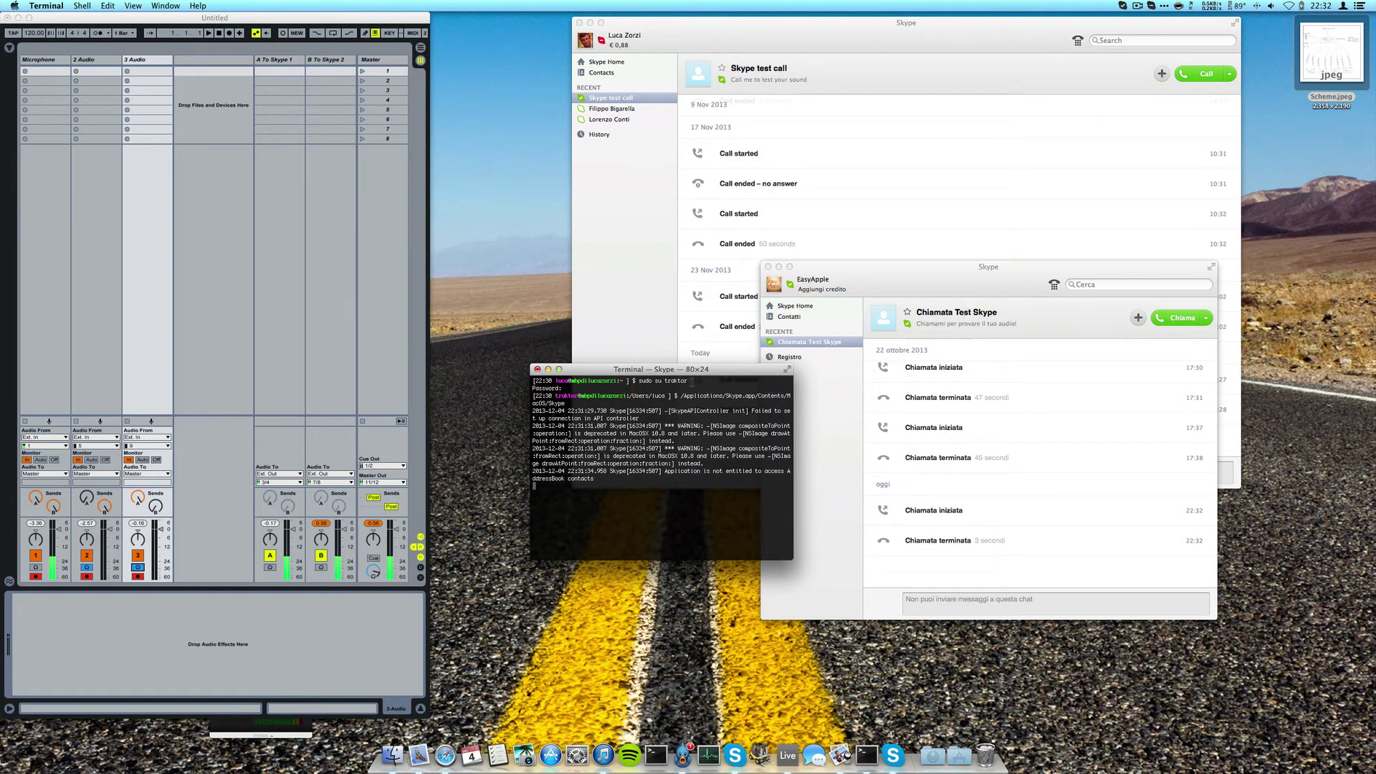
pyautogui.click(549, 371)
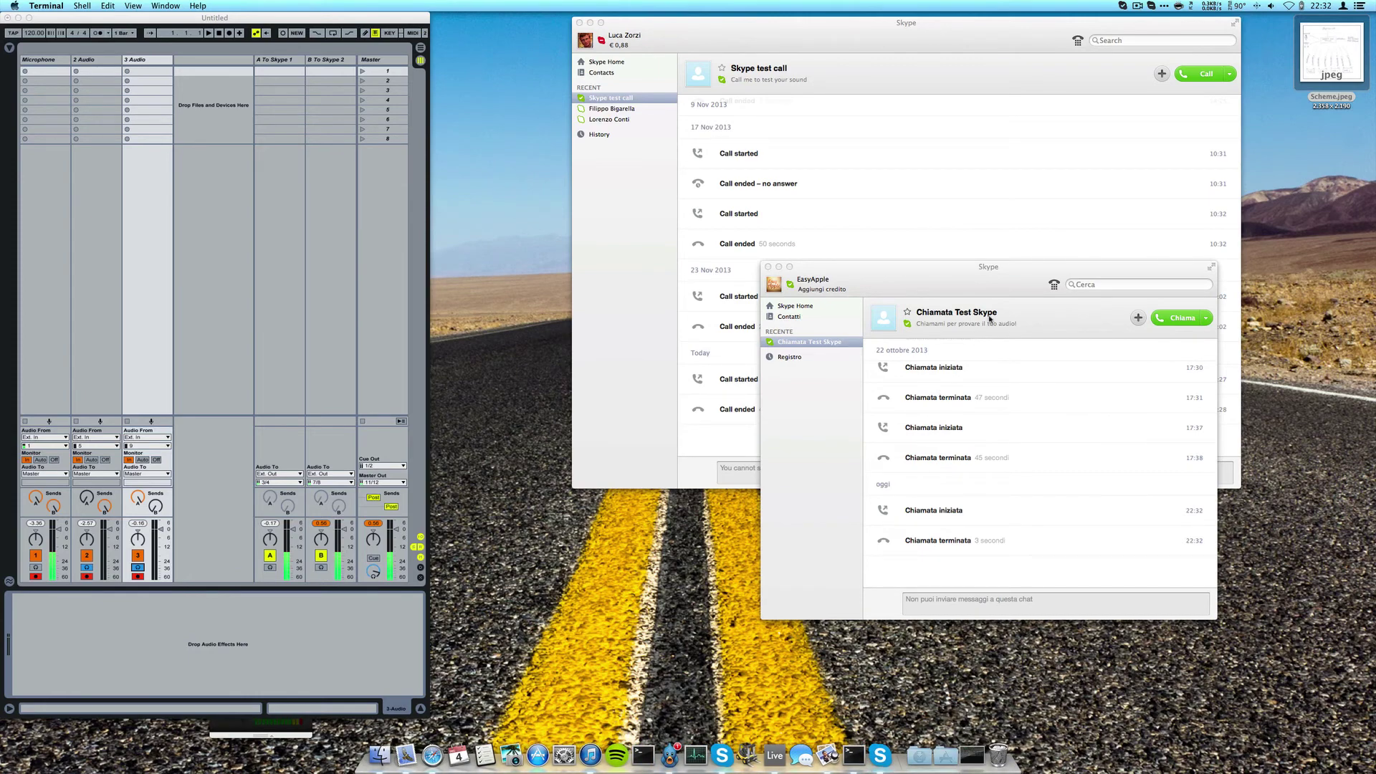
# Move the second Skype window to the lower right and shrink the first Skype window.
pyautogui.moveTo(993, 283); pyautogui.dragTo(1079, 396)
pyautogui.click(1079, 353)
pyautogui.moveTo(1237, 484); pyautogui.dragTo(1018, 382)
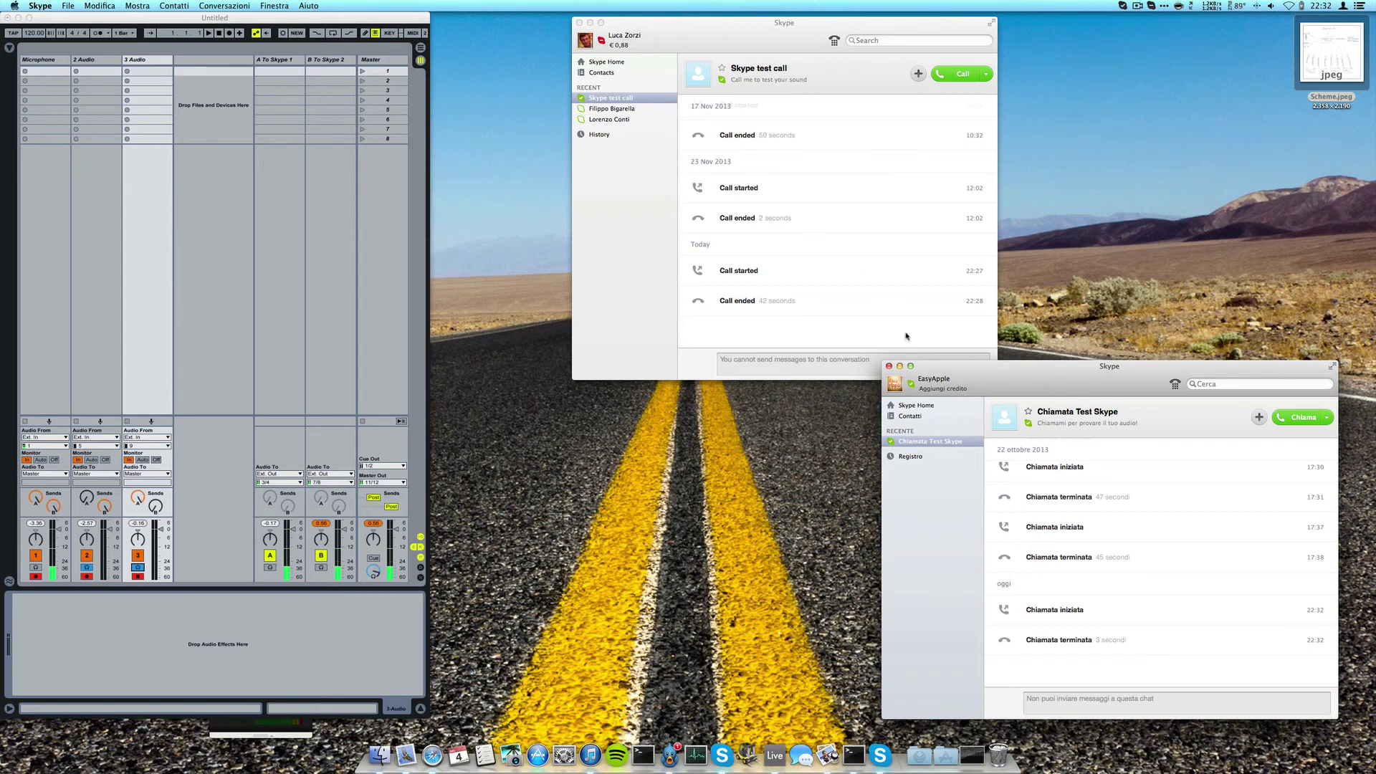
# Bring the English and Italian Skype windows forward in turn, then bring Ableton Live to the front.
pyautogui.click(737, 31)
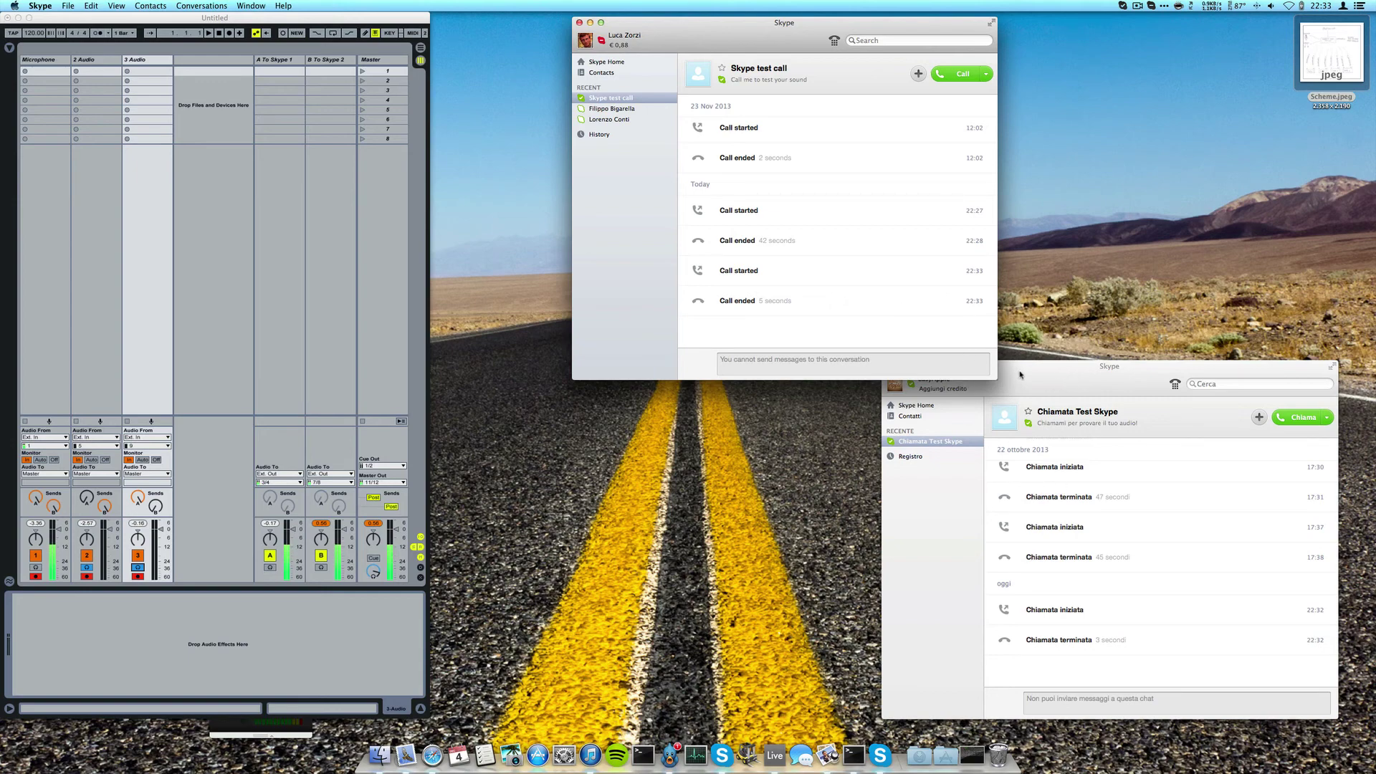
pyautogui.click(904, 390)
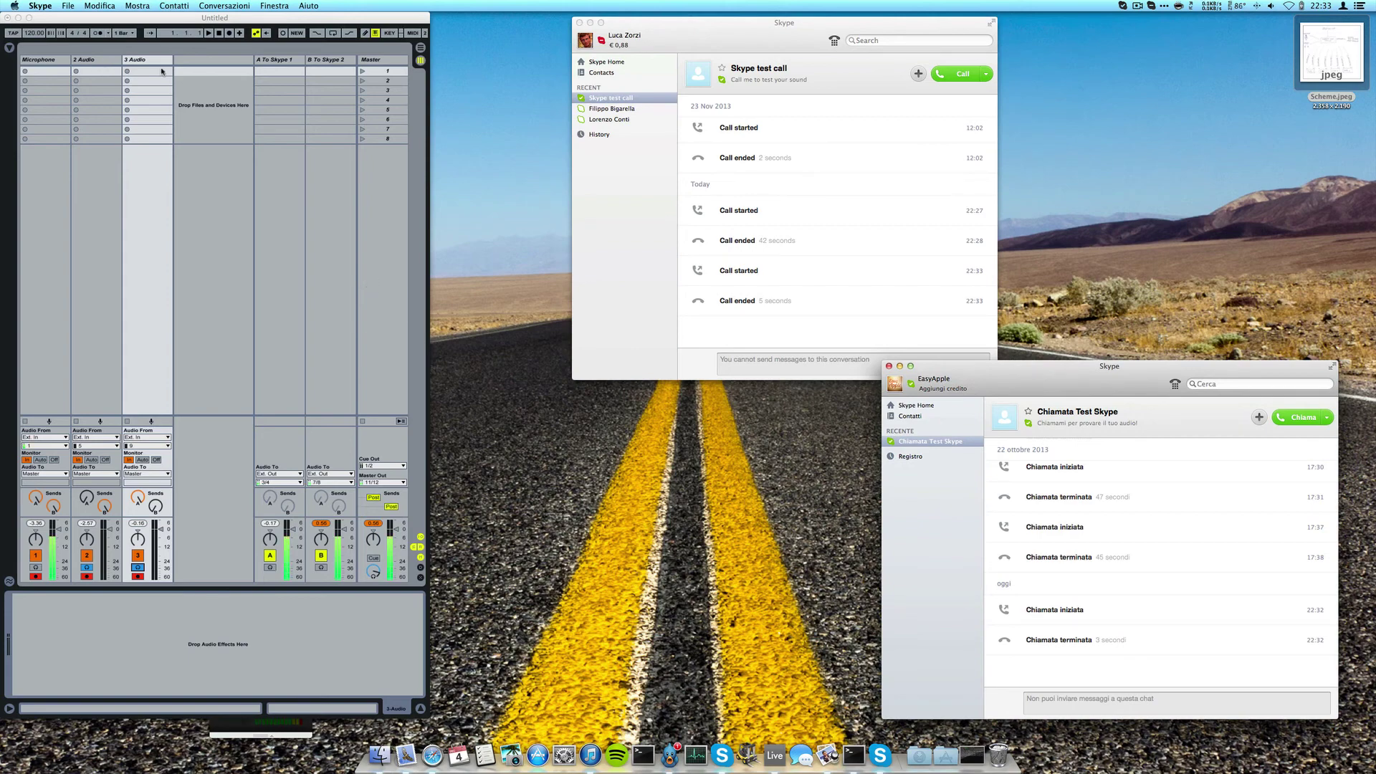
pyautogui.click(263, 17)
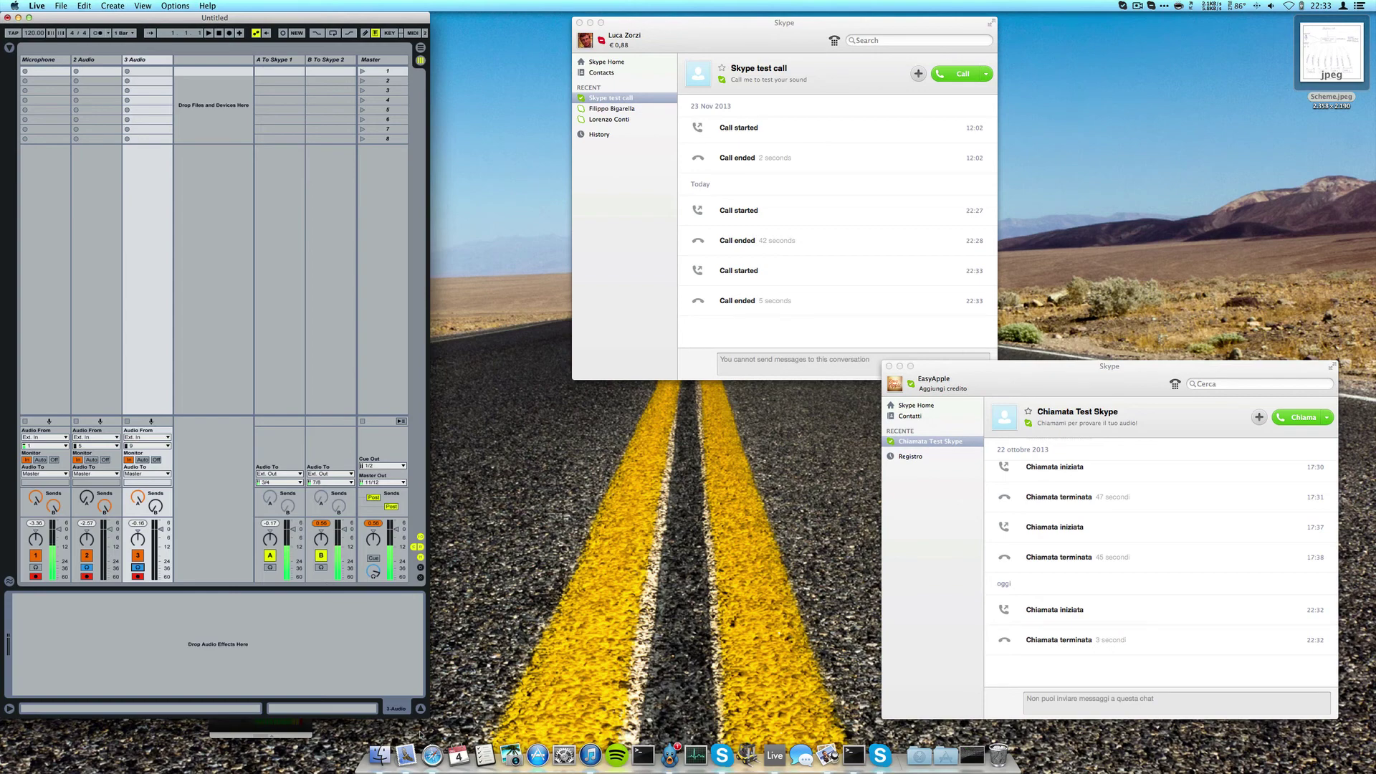
# Widen the Live window and group the Microphone track and two audio tracks into 1 Group.
pyautogui.moveTo(422, 715); pyautogui.dragTo(947, 716)
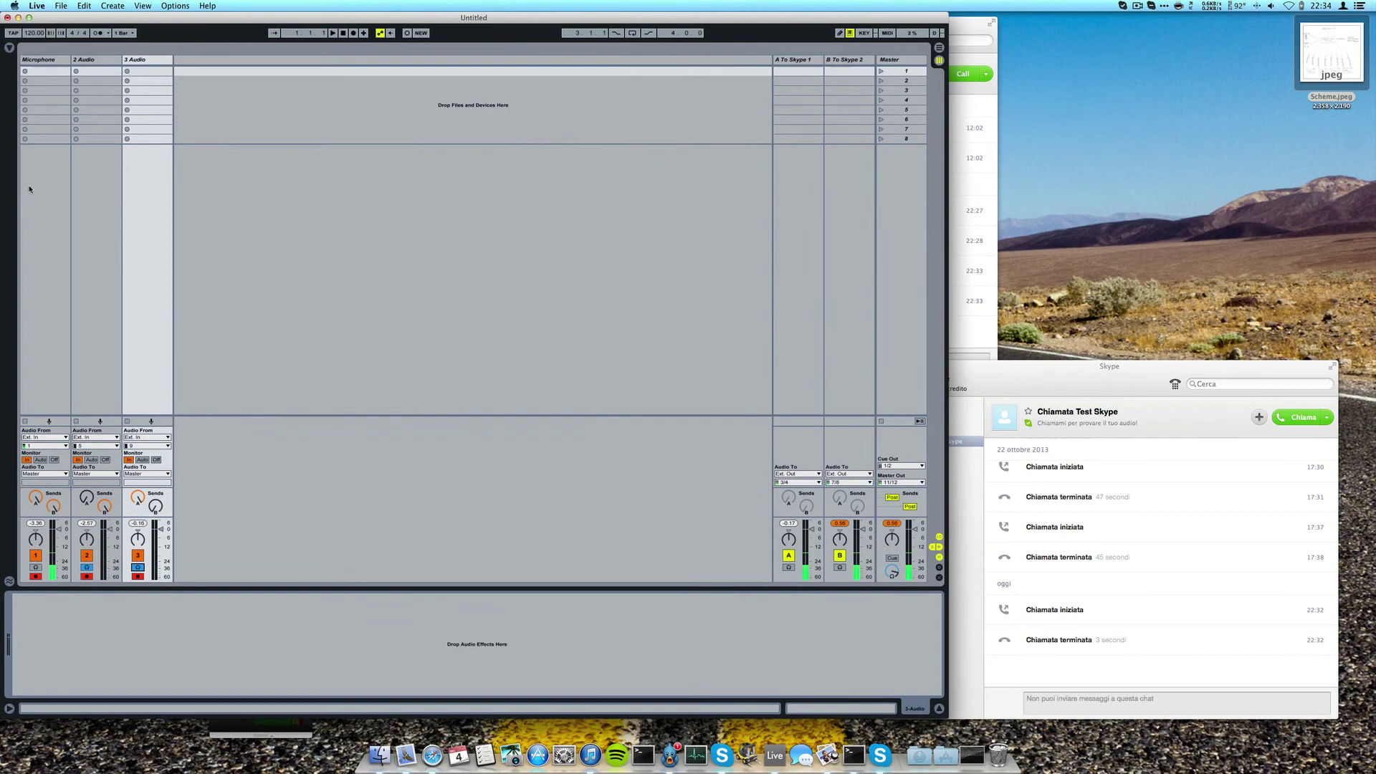
pyautogui.click(97, 61)
pyautogui.keyDown('super'); pyautogui.click(99, 62); pyautogui.keyUp('super')
pyautogui.keyDown('shift'); pyautogui.click(58, 60); pyautogui.keyUp('shift')
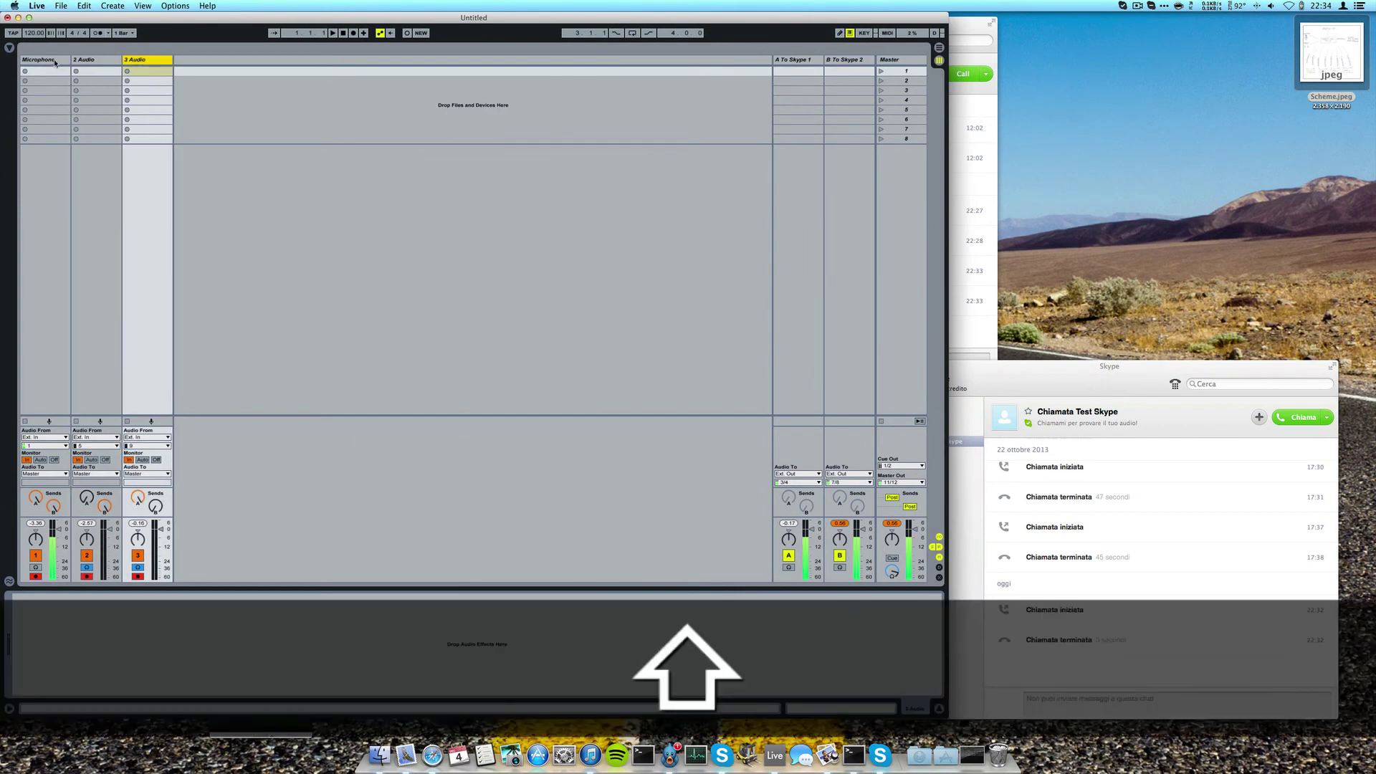
pyautogui.rightClick(58, 60)
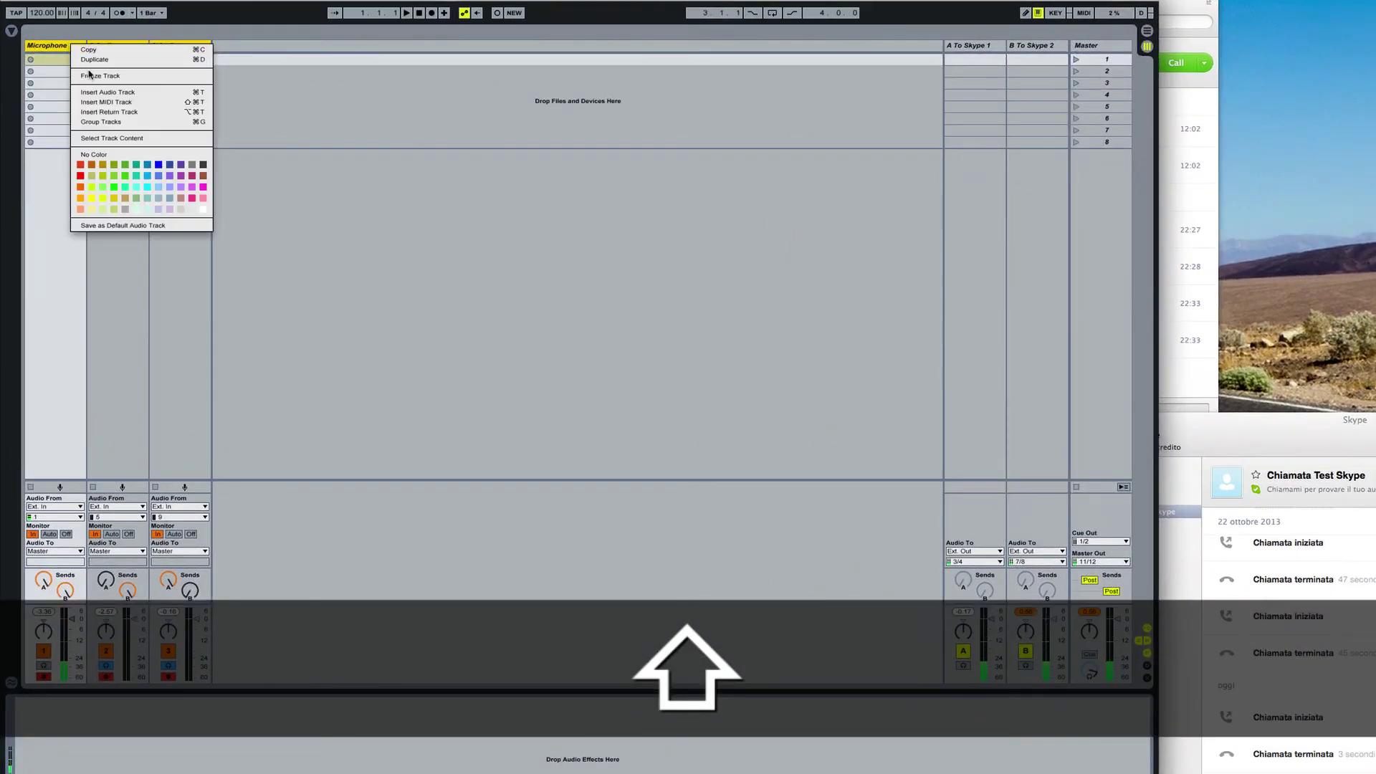
pyautogui.click(114, 121)
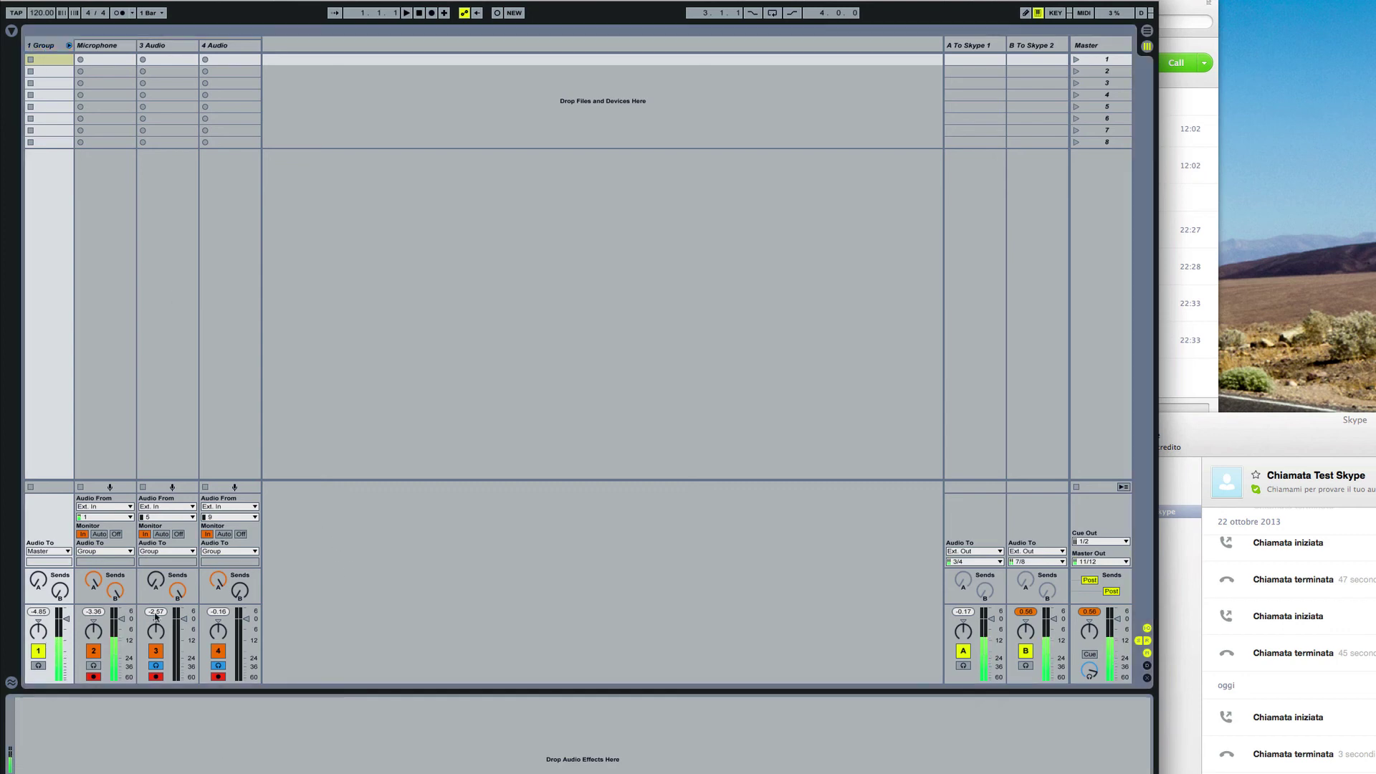
# Insert a new 5 Audio track and drop a Compressor from Audio Effects onto it.
pyautogui.rightClick(296, 49)
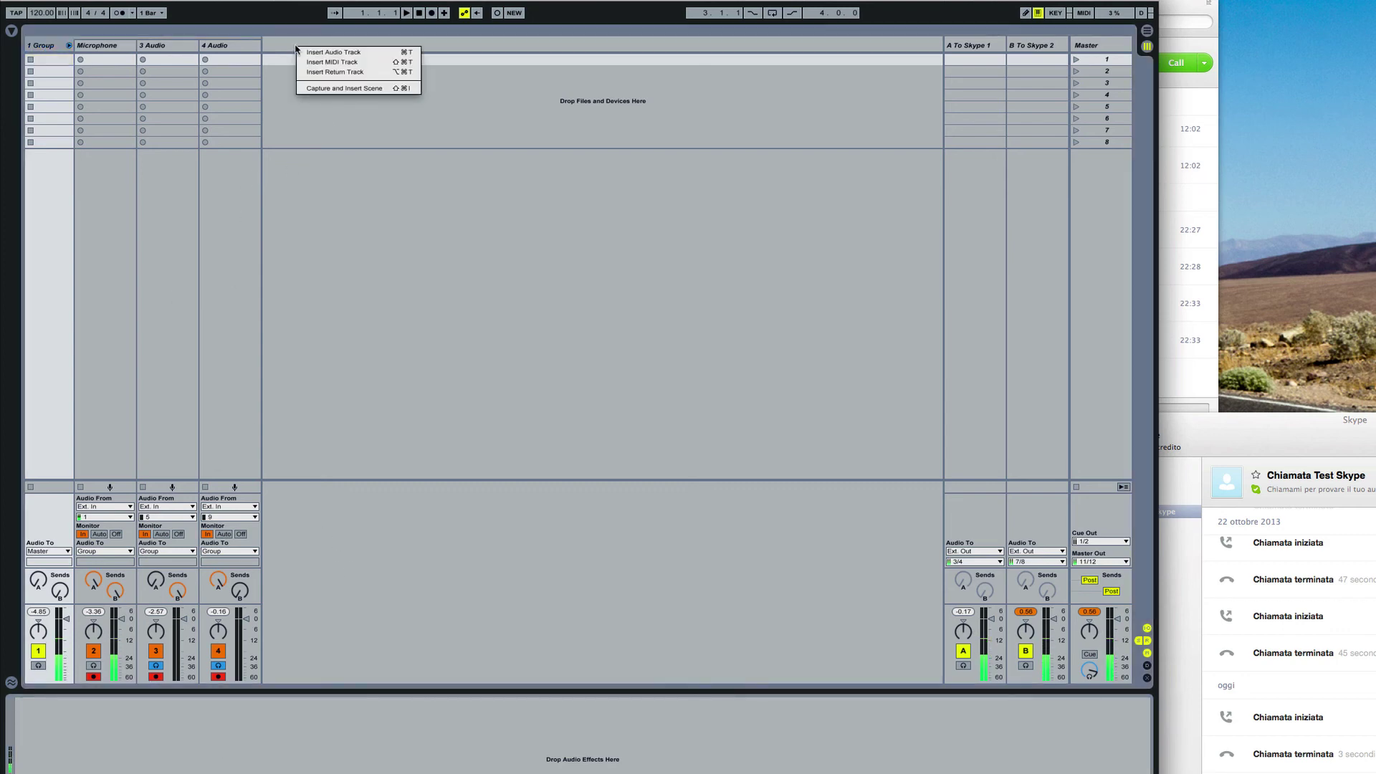
pyautogui.click(313, 53)
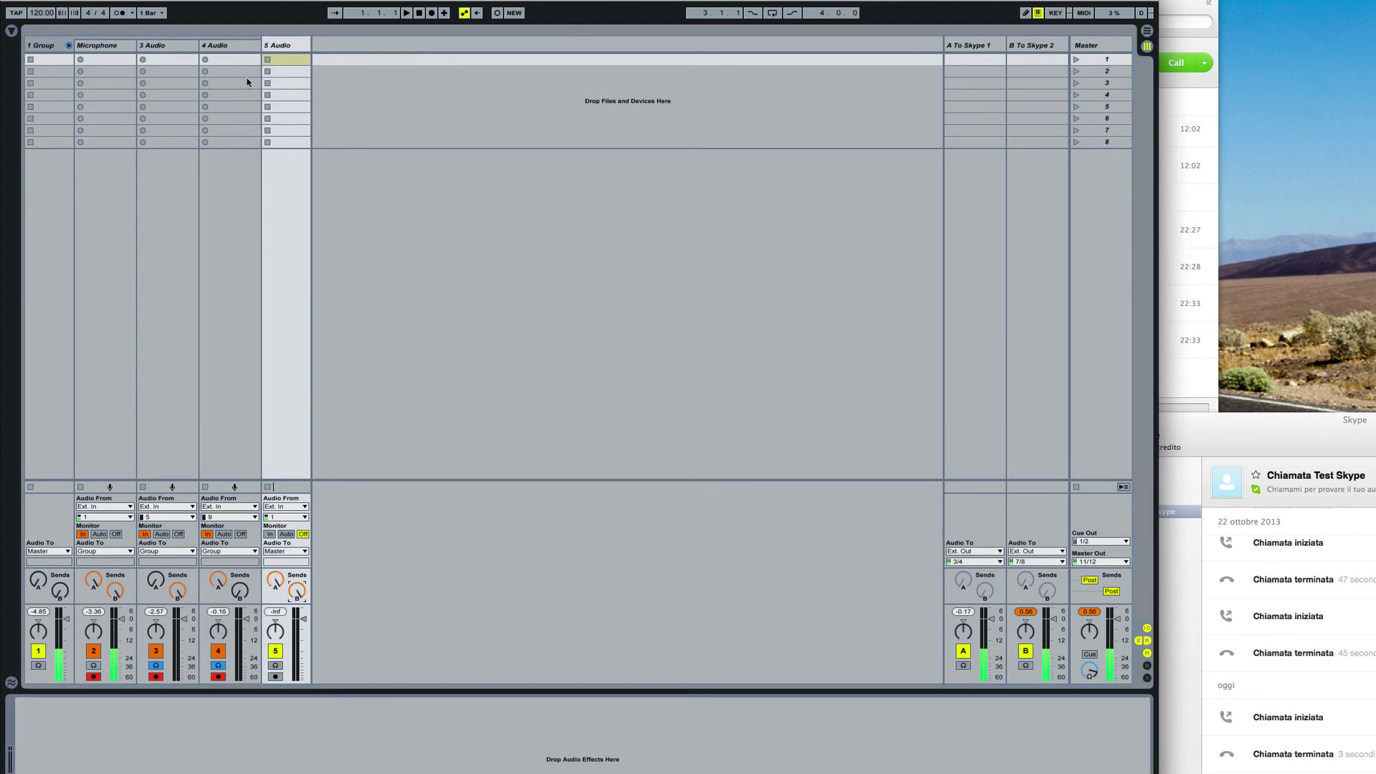
pyautogui.click(11, 30)
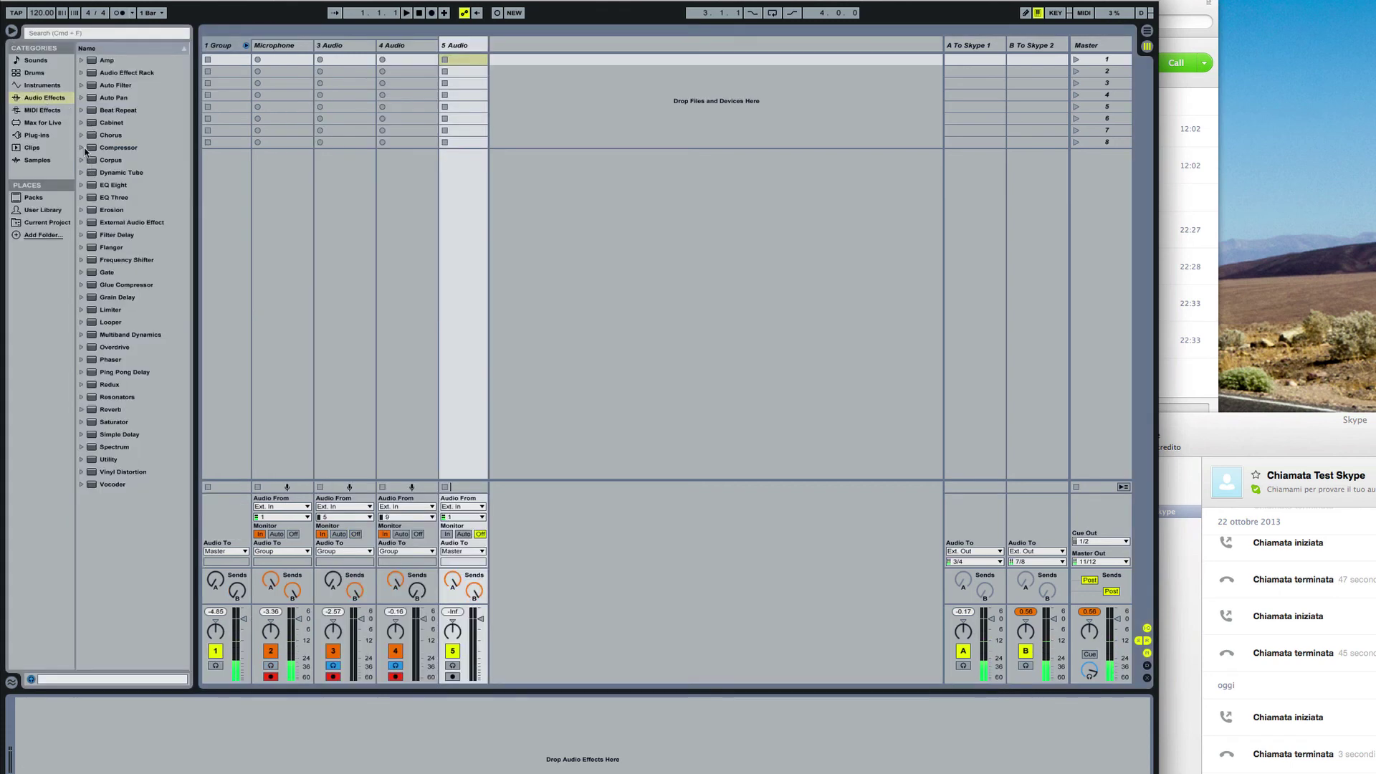
pyautogui.moveTo(99, 149); pyautogui.dragTo(206, 738)
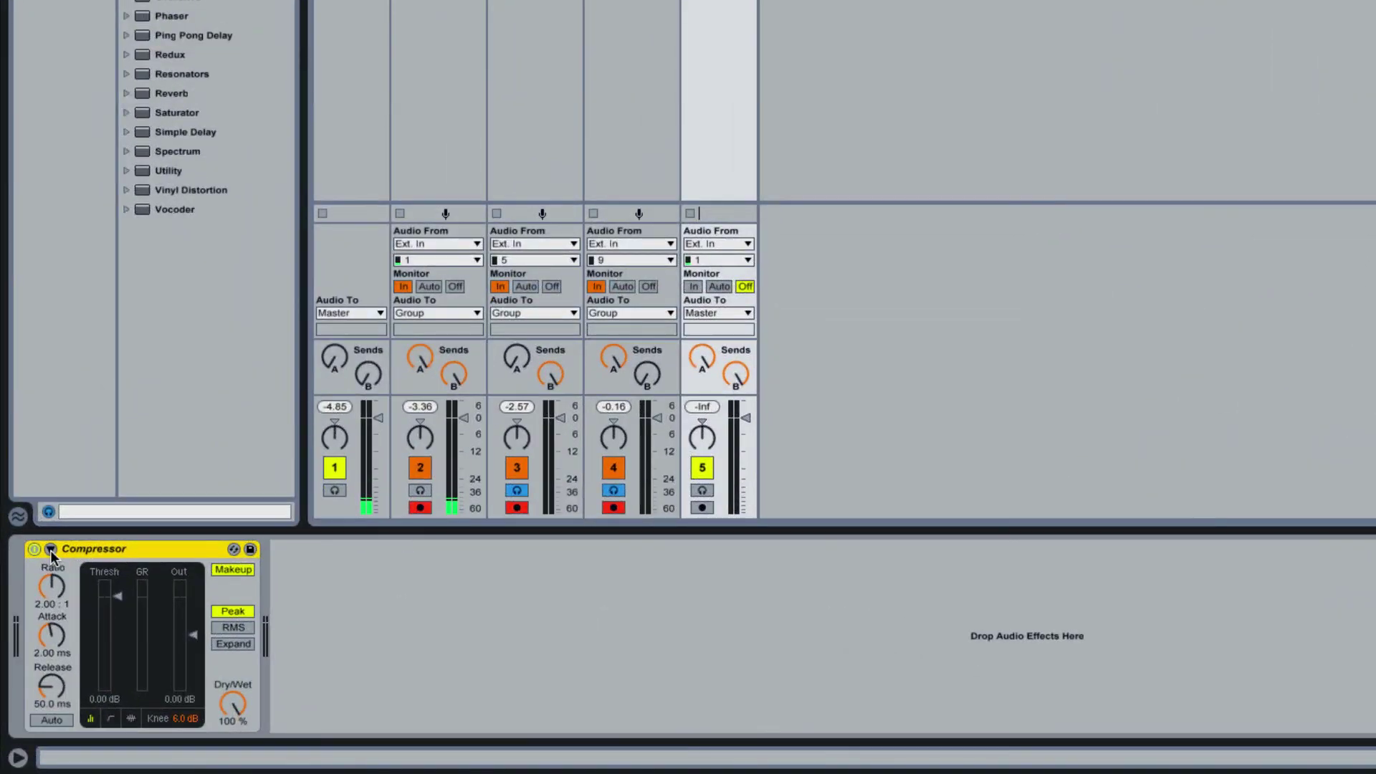
# Enable the Compressor's sidechain on 5 Audio and set its Audio From source to 1-Group.
pyautogui.click(32, 703)
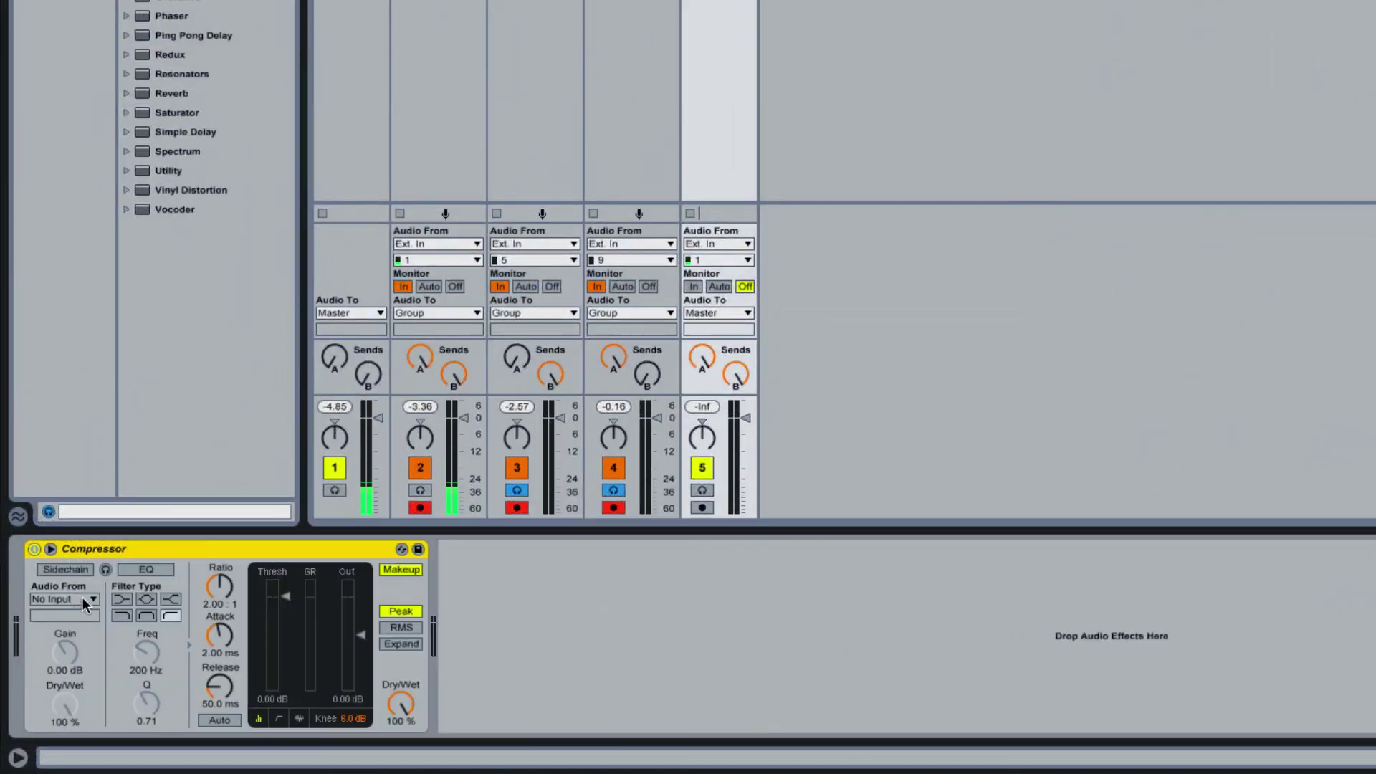
pyautogui.click(64, 599)
pyautogui.click(69, 579)
pyautogui.click(67, 572)
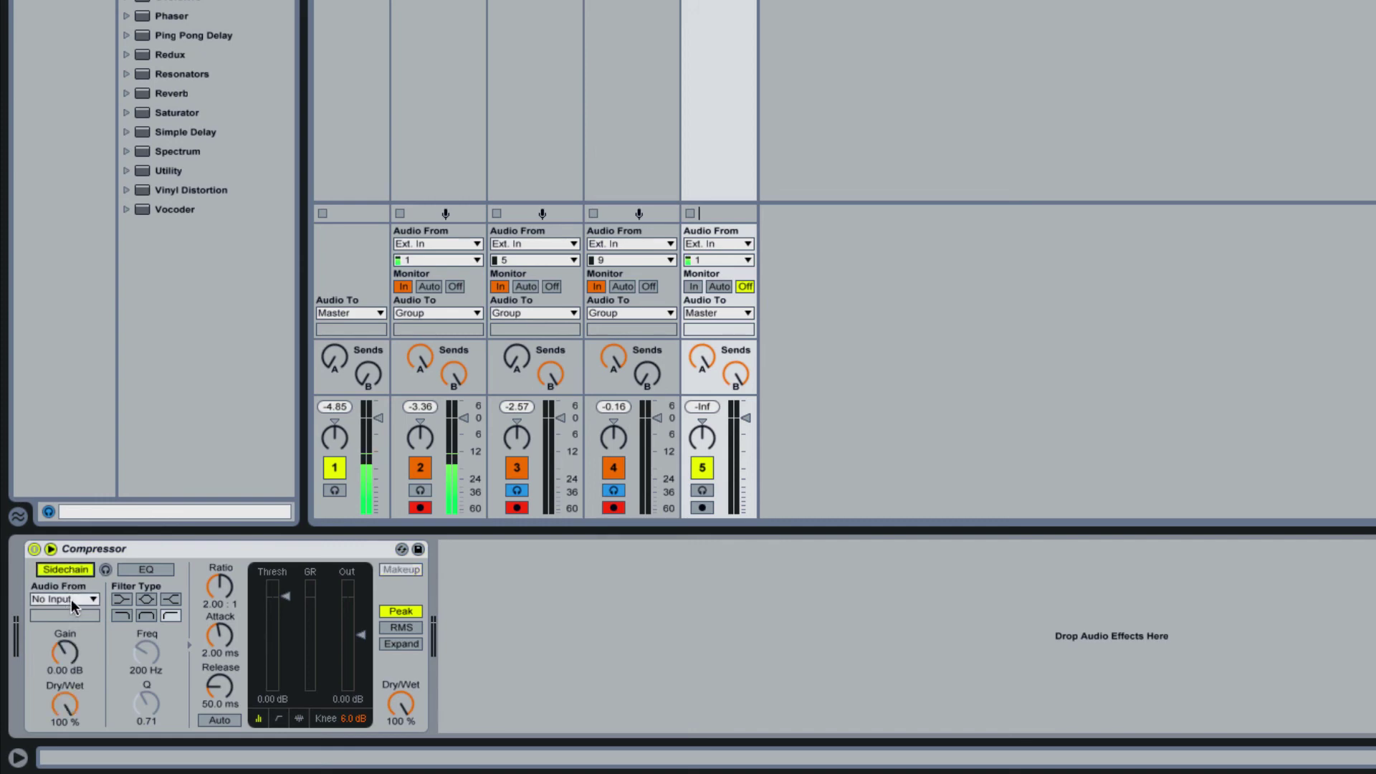
pyautogui.click(71, 598)
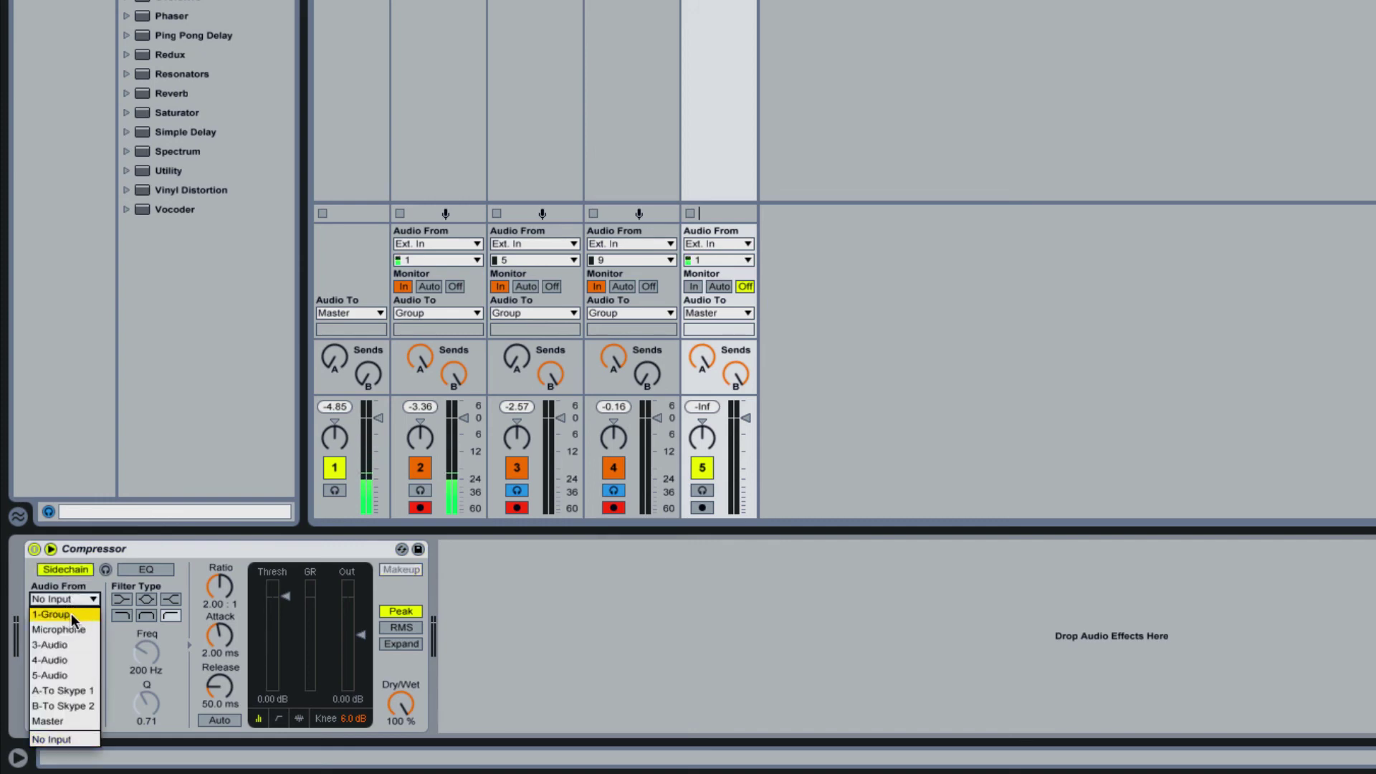
pyautogui.click(71, 614)
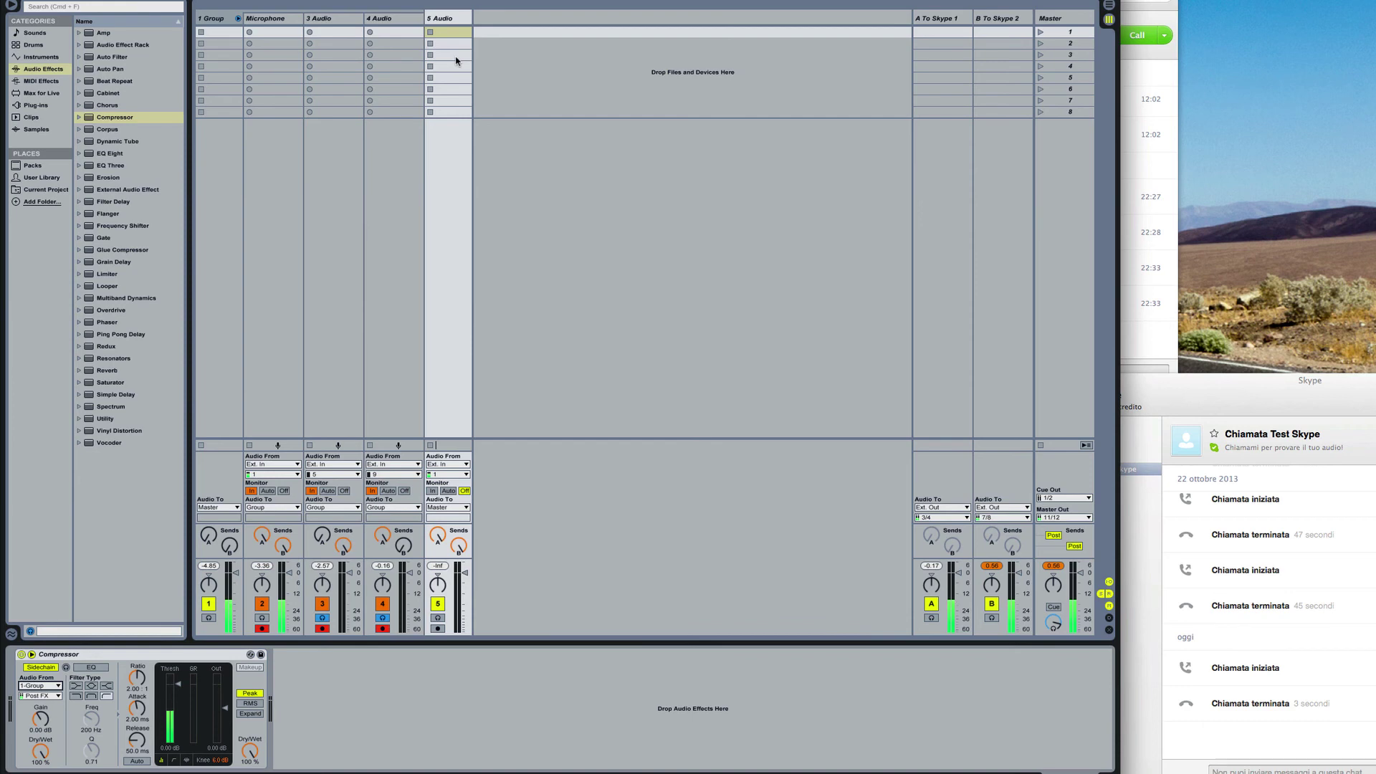
# Search 'sigla', drop sigla after dark.aiff into 5 Audio's clip slot, and play it.
pyautogui.hotkey('alt', 'space')
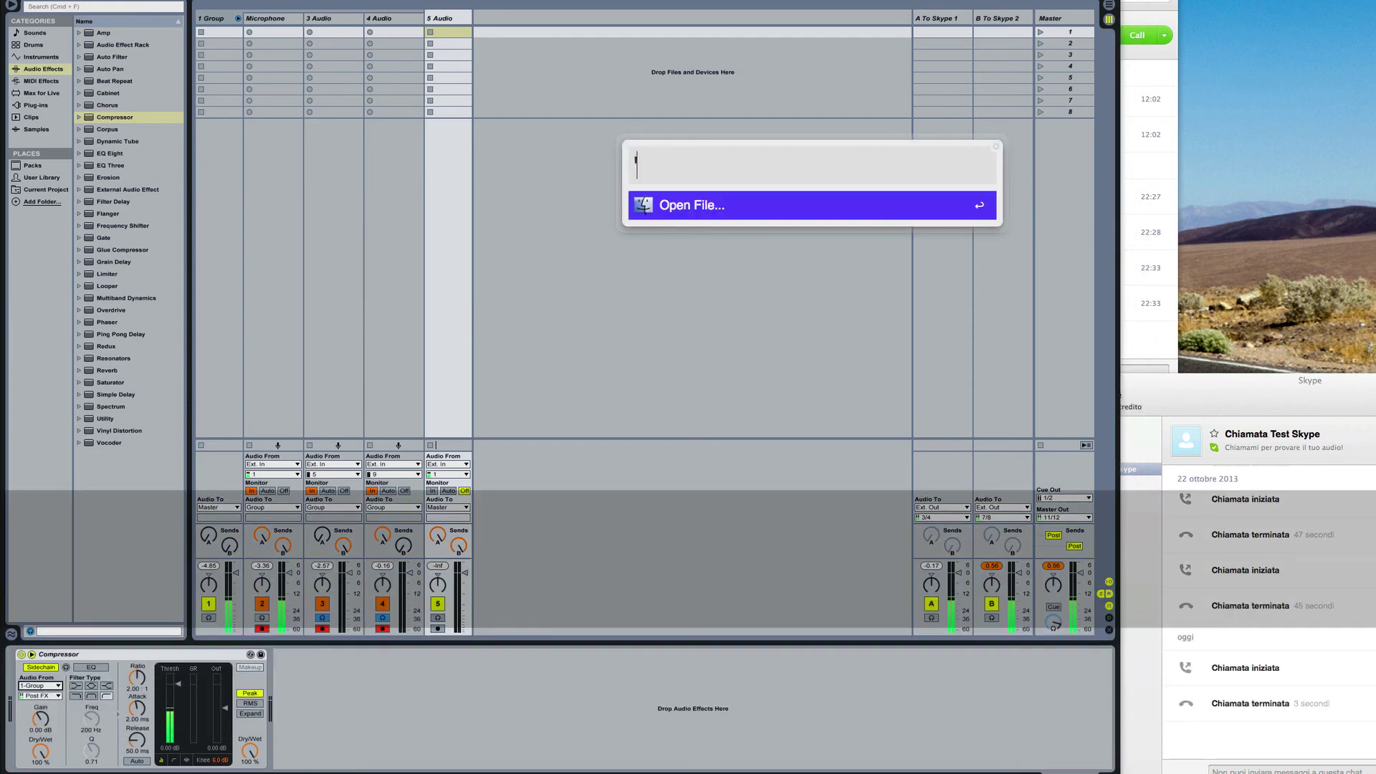
pyautogui.write('sigla')
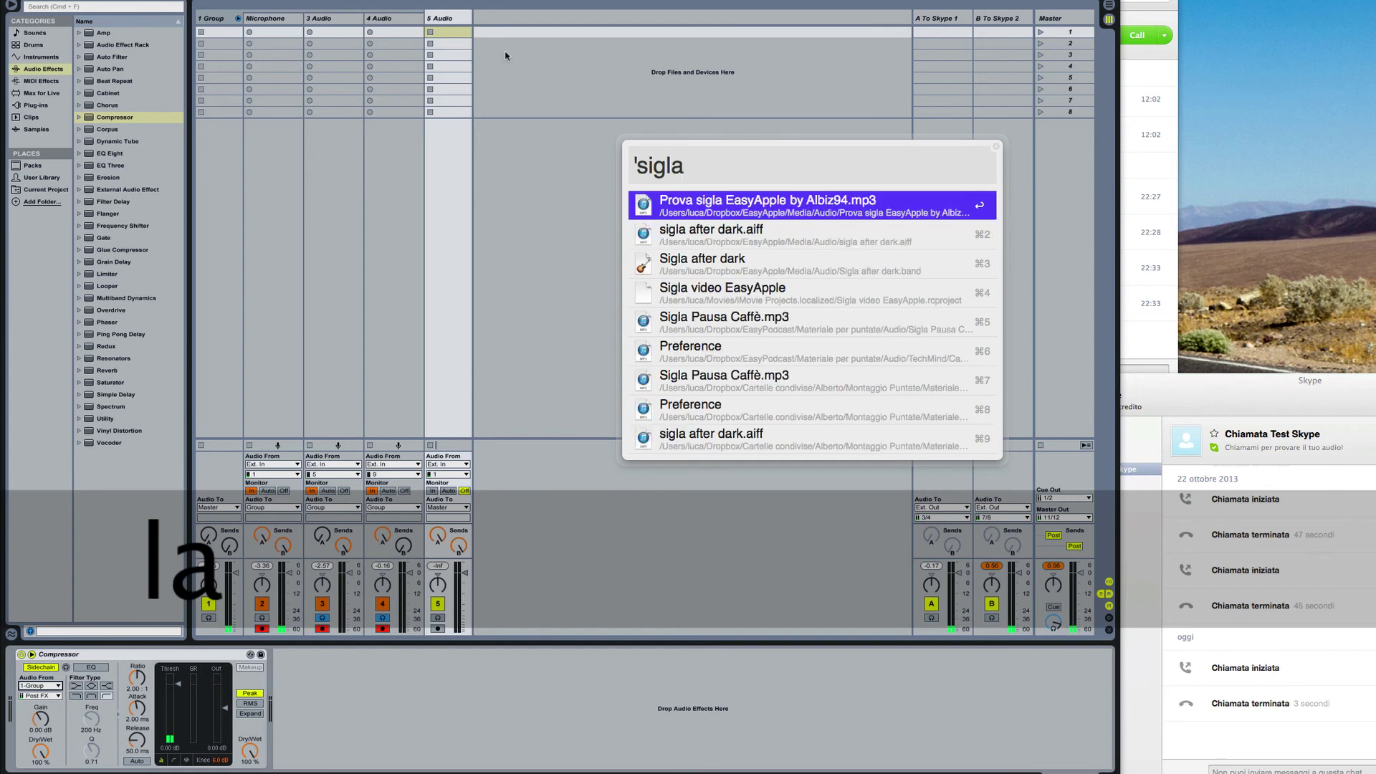
pyautogui.moveTo(709, 233); pyautogui.dragTo(447, 32)
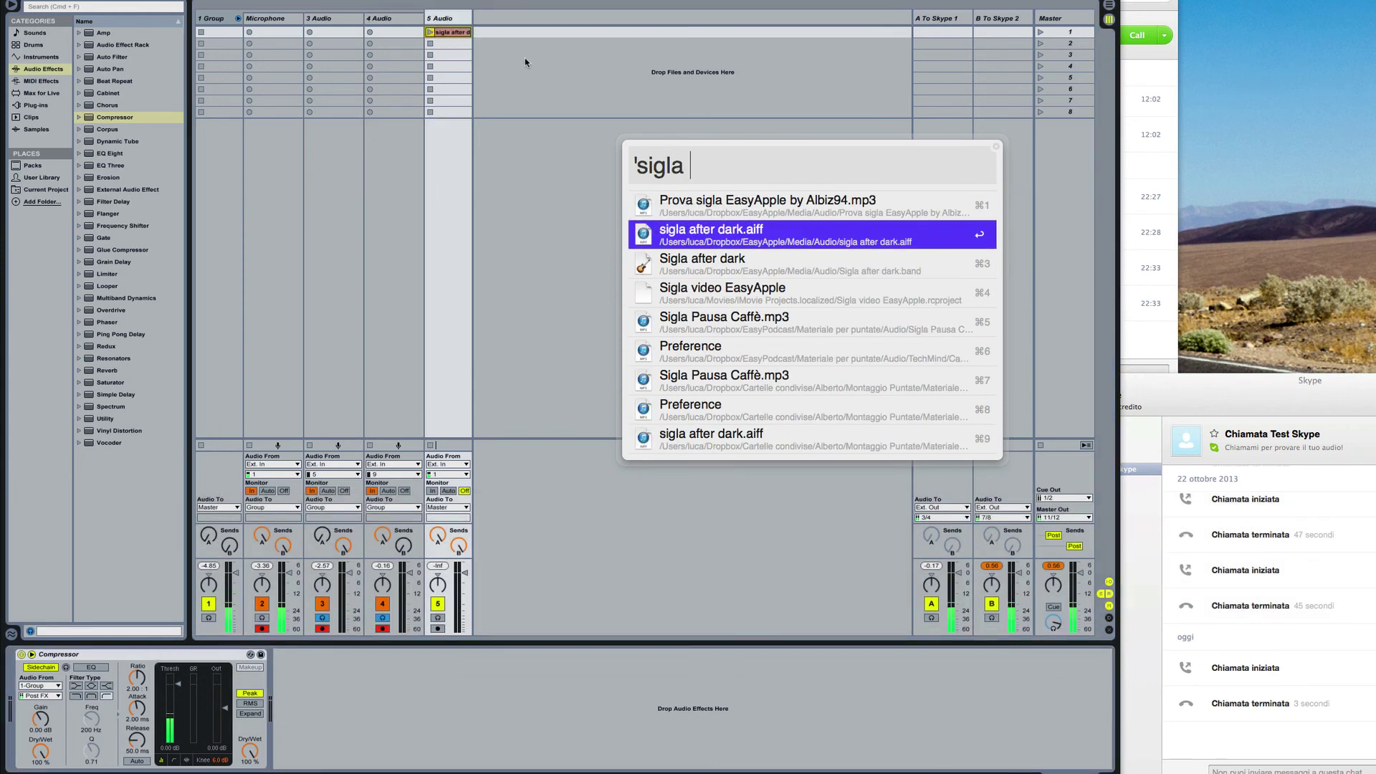
pyautogui.click(524, 57)
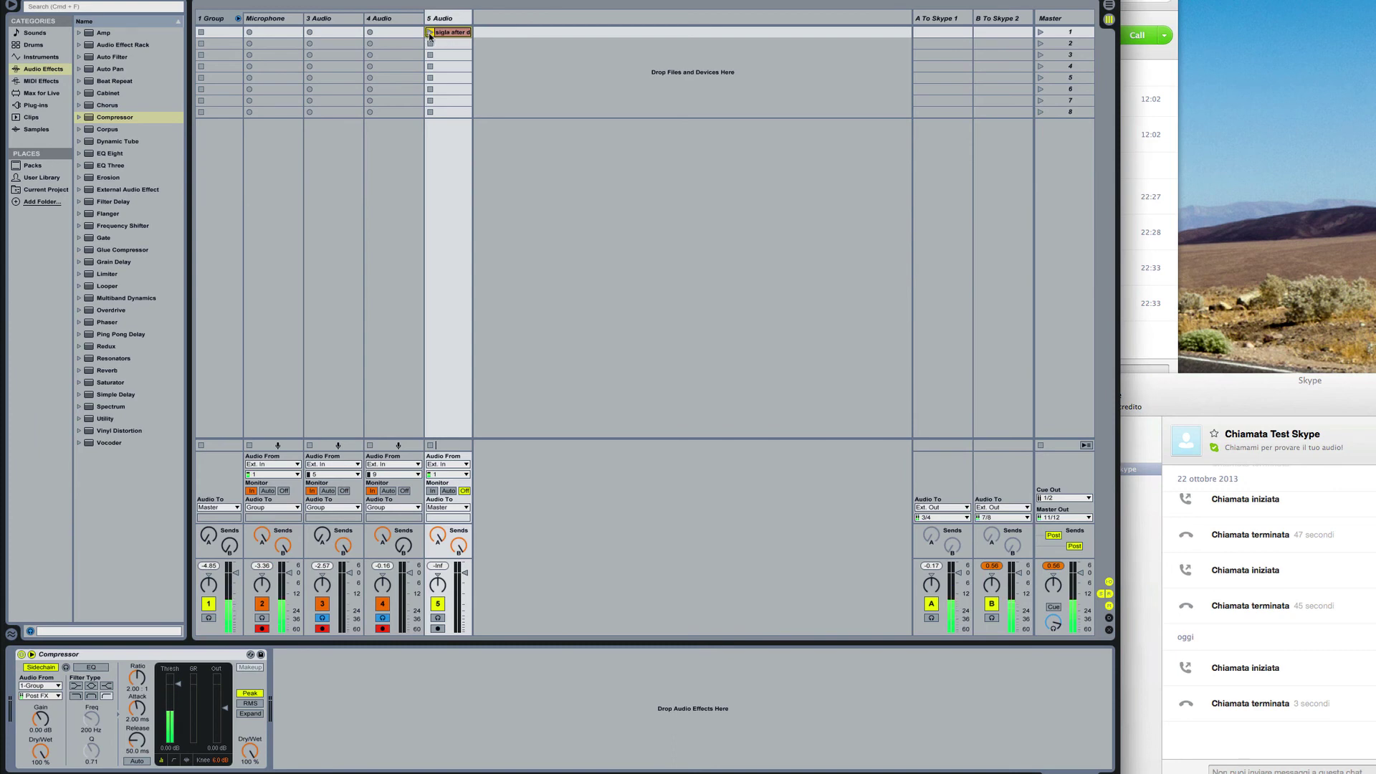
pyautogui.click(430, 33)
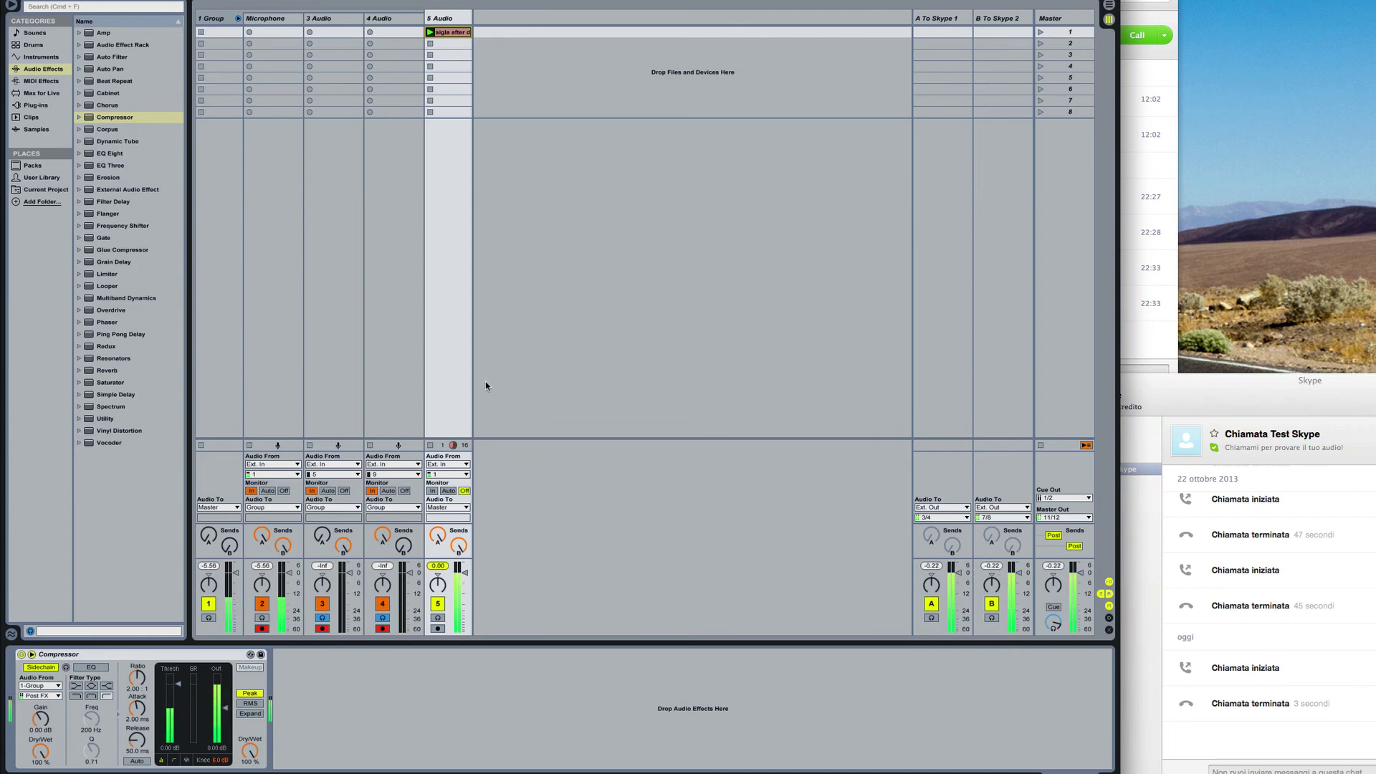
# Stop the jingle, keep 1-Group as sidechain source, and lower the Compressor threshold to -31.0 dB.
pyautogui.click(430, 44)
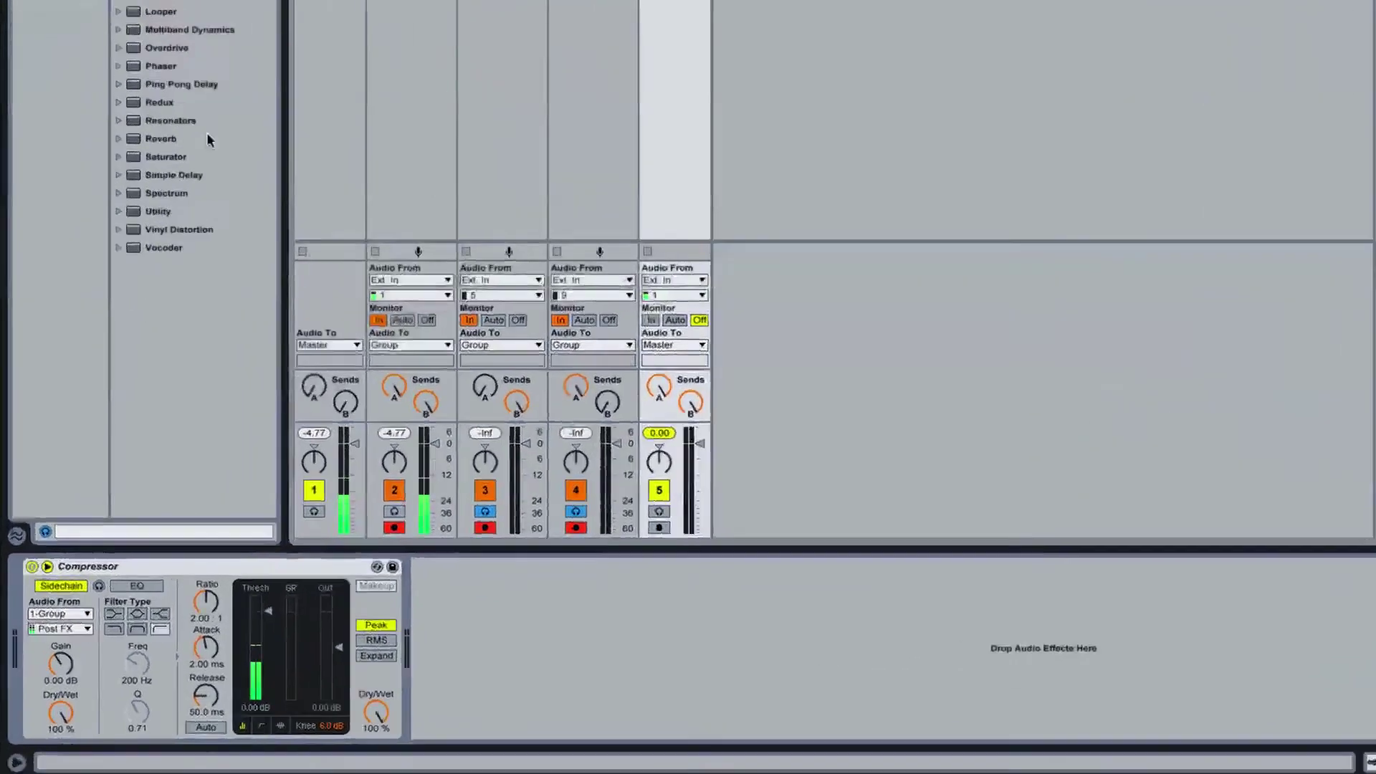
pyautogui.click(64, 622)
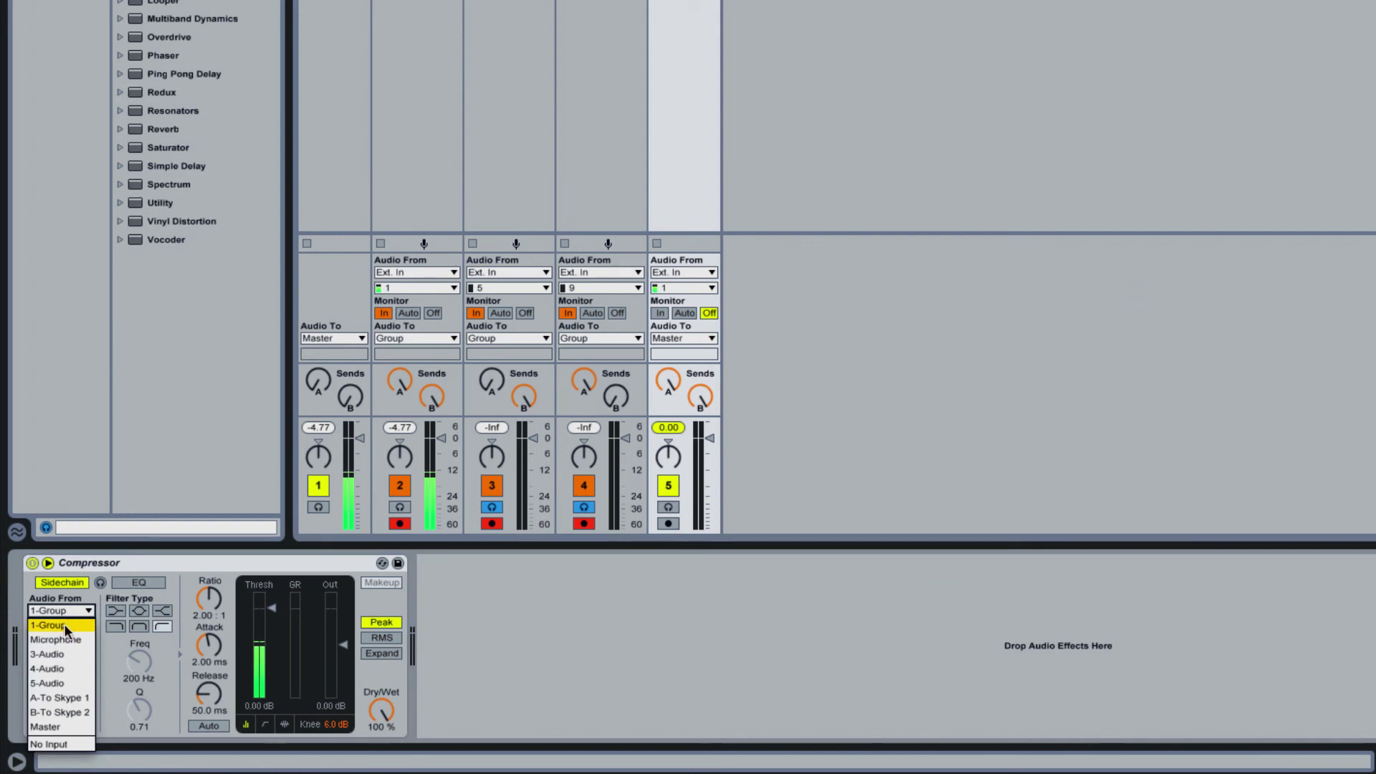
pyautogui.click(59, 624)
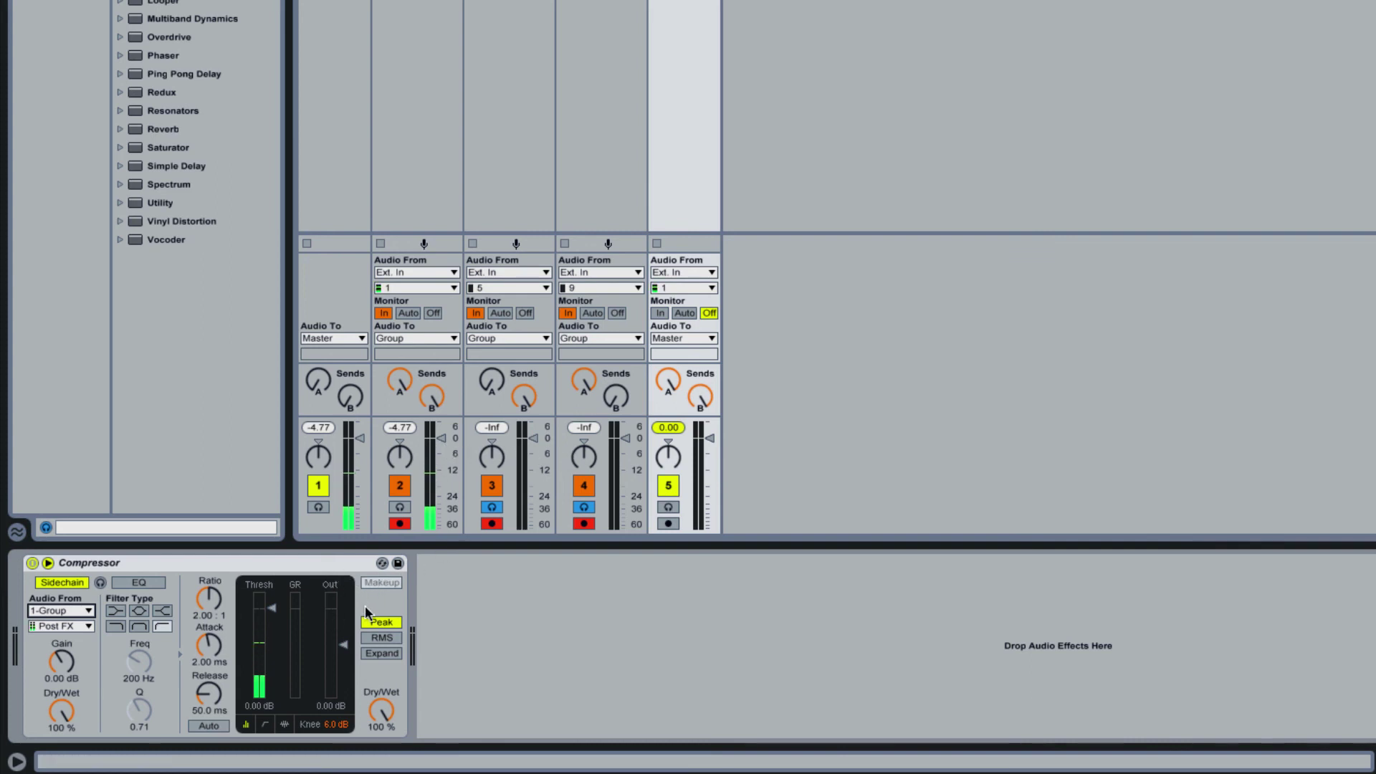
pyautogui.moveTo(274, 614); pyautogui.dragTo(272, 674)
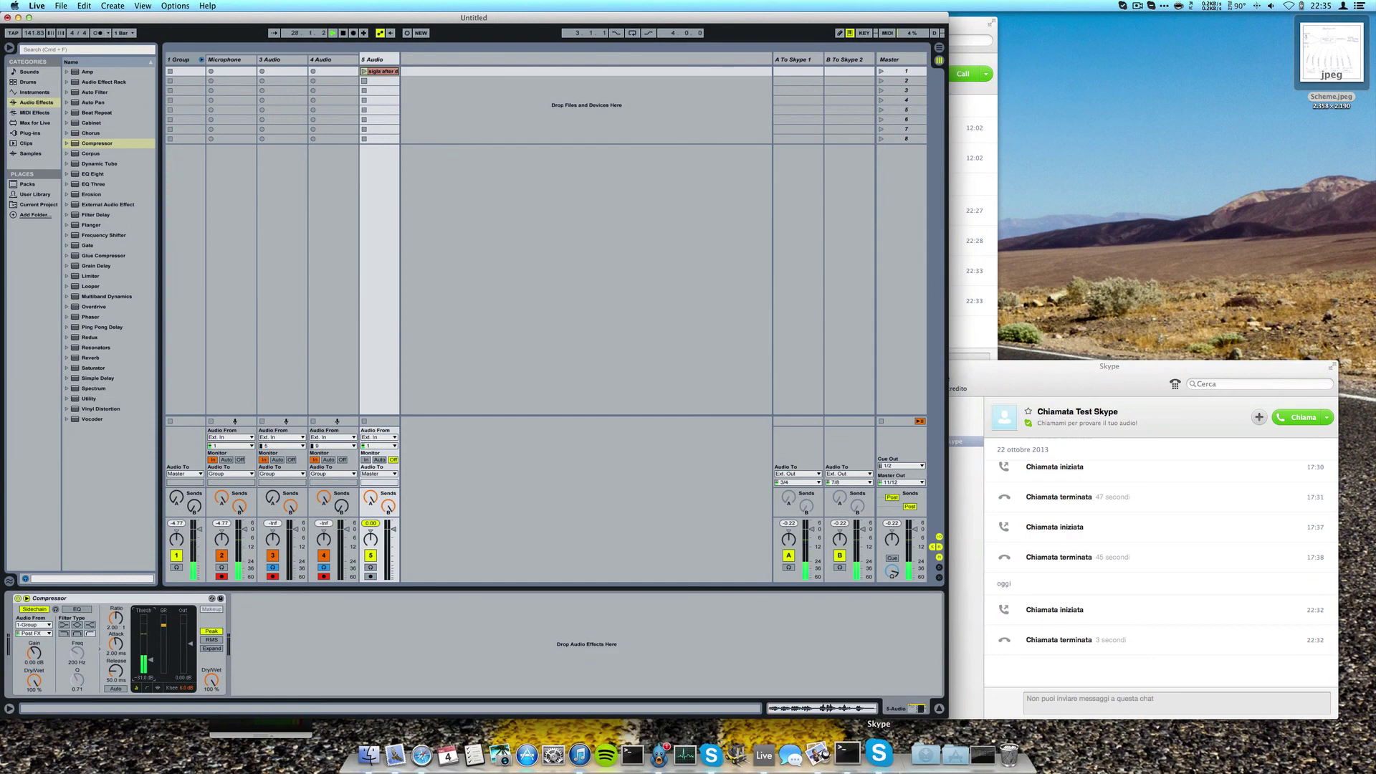
# Restore the Skype Terminal window, place it at the upper right over Skype, then go back to Live.
pyautogui.click(982, 752)
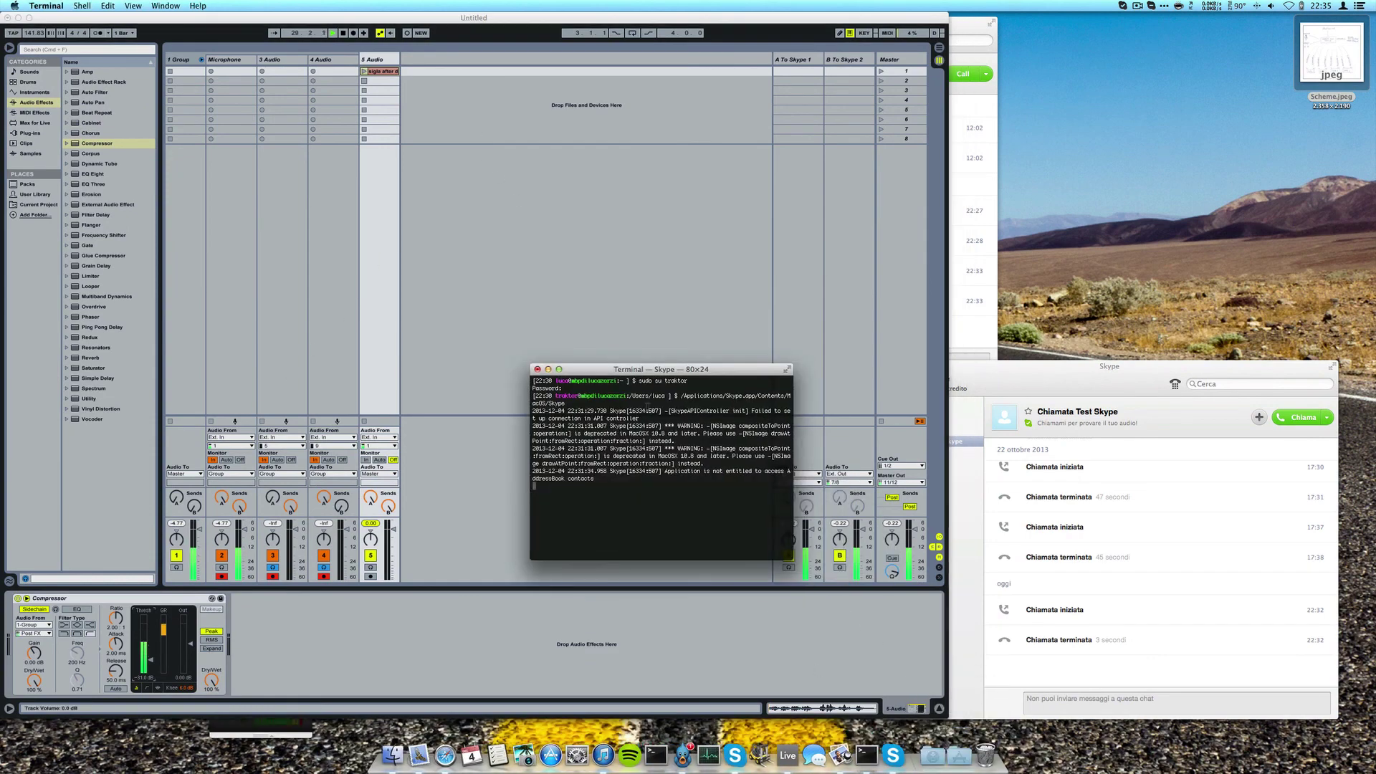
pyautogui.moveTo(627, 370); pyautogui.dragTo(1068, 149)
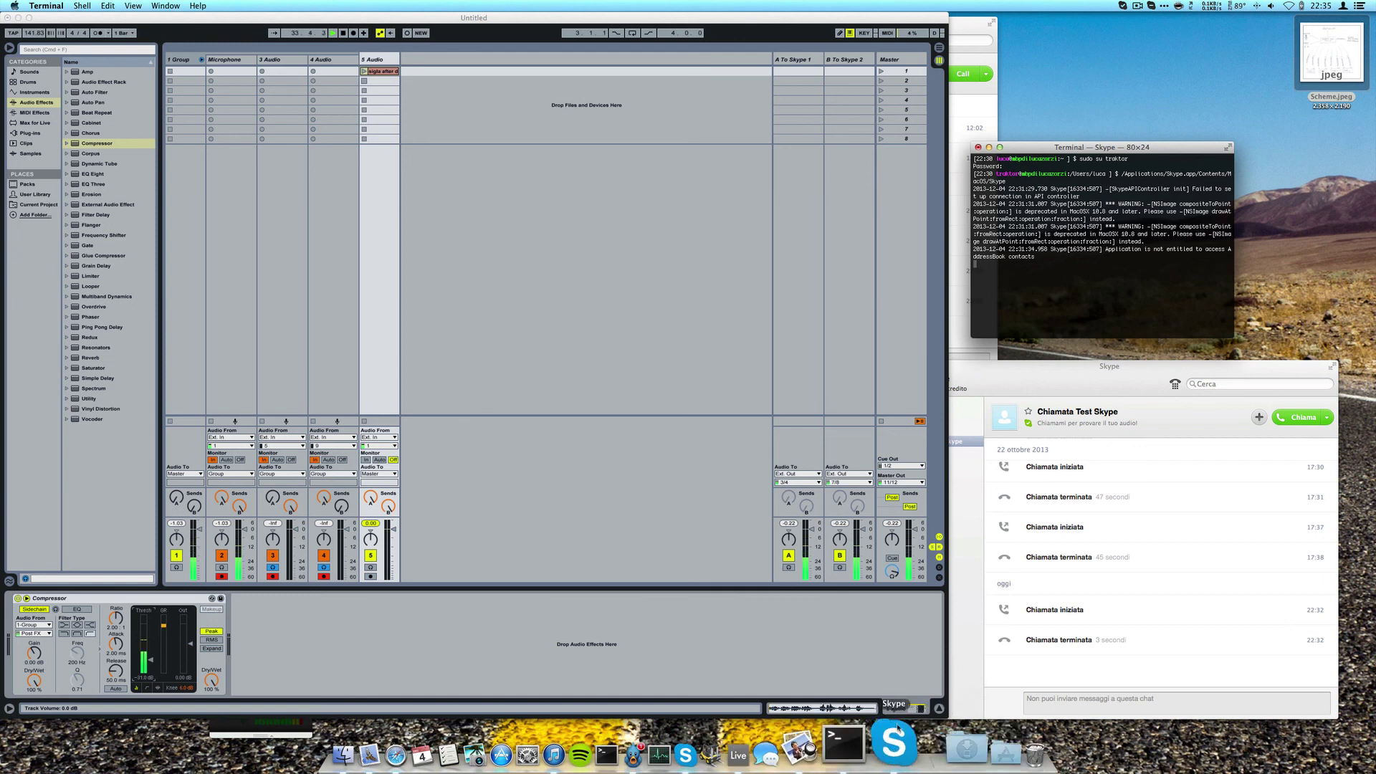
pyautogui.click(924, 685)
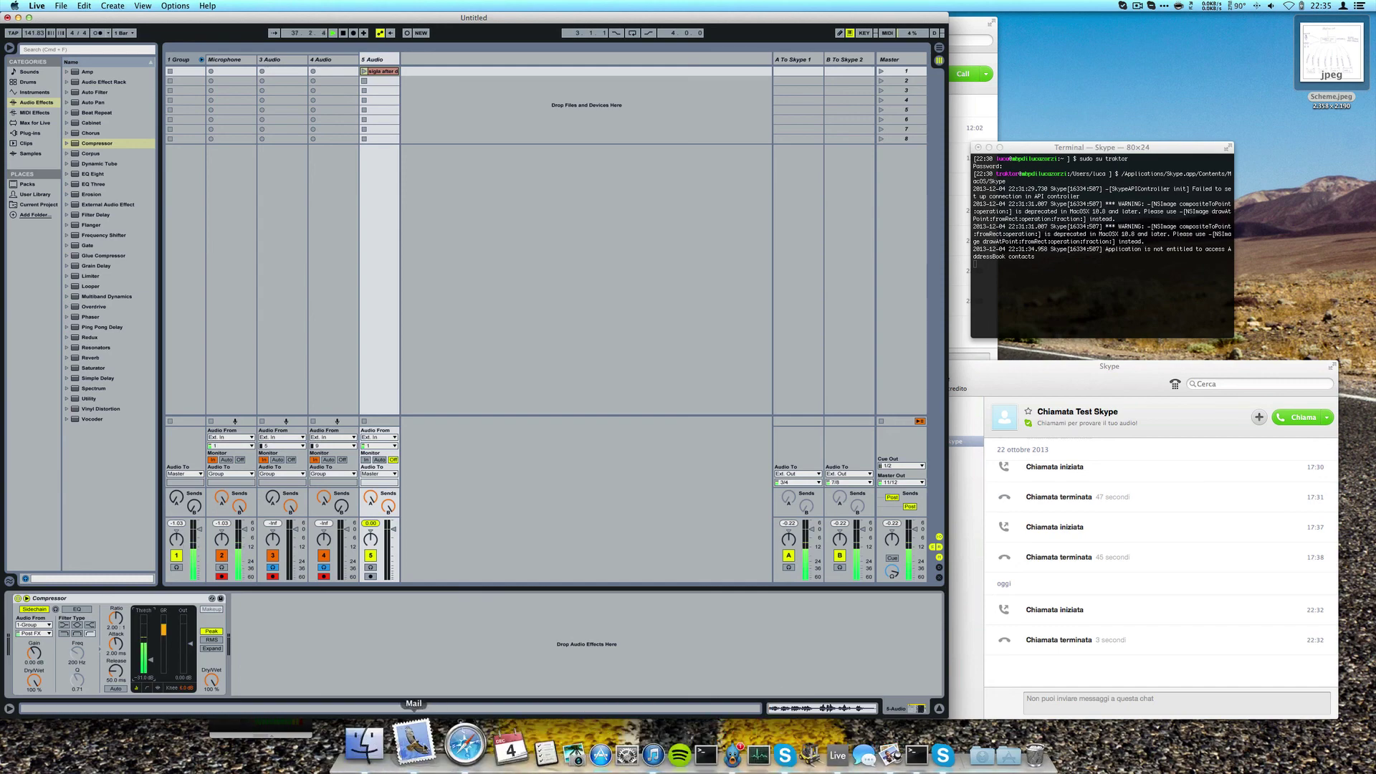
# In Safari, reopen the 'Record multi-track Skype group call on OS X' post from History.
pyautogui.click(453, 745)
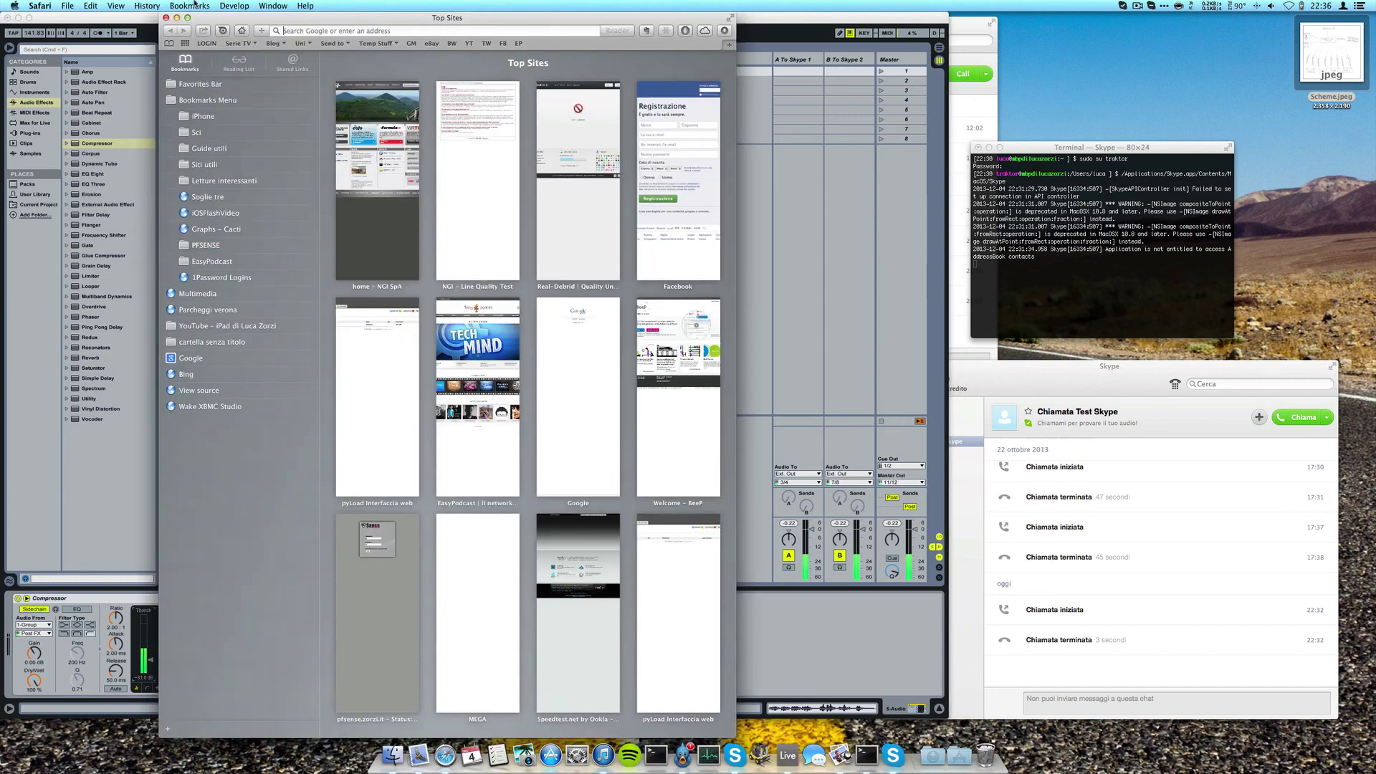
pyautogui.click(190, 6)
pyautogui.moveTo(222, 5)
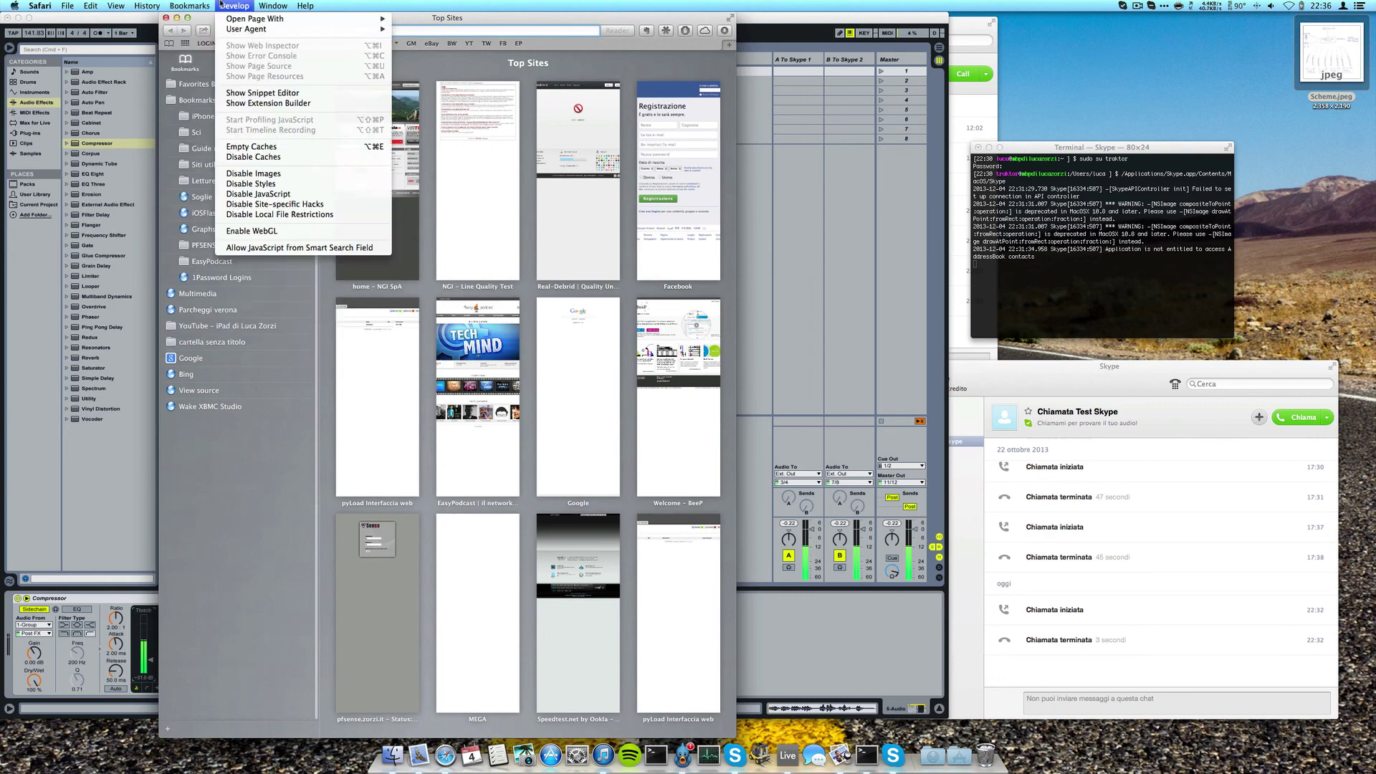
pyautogui.moveTo(138, 5)
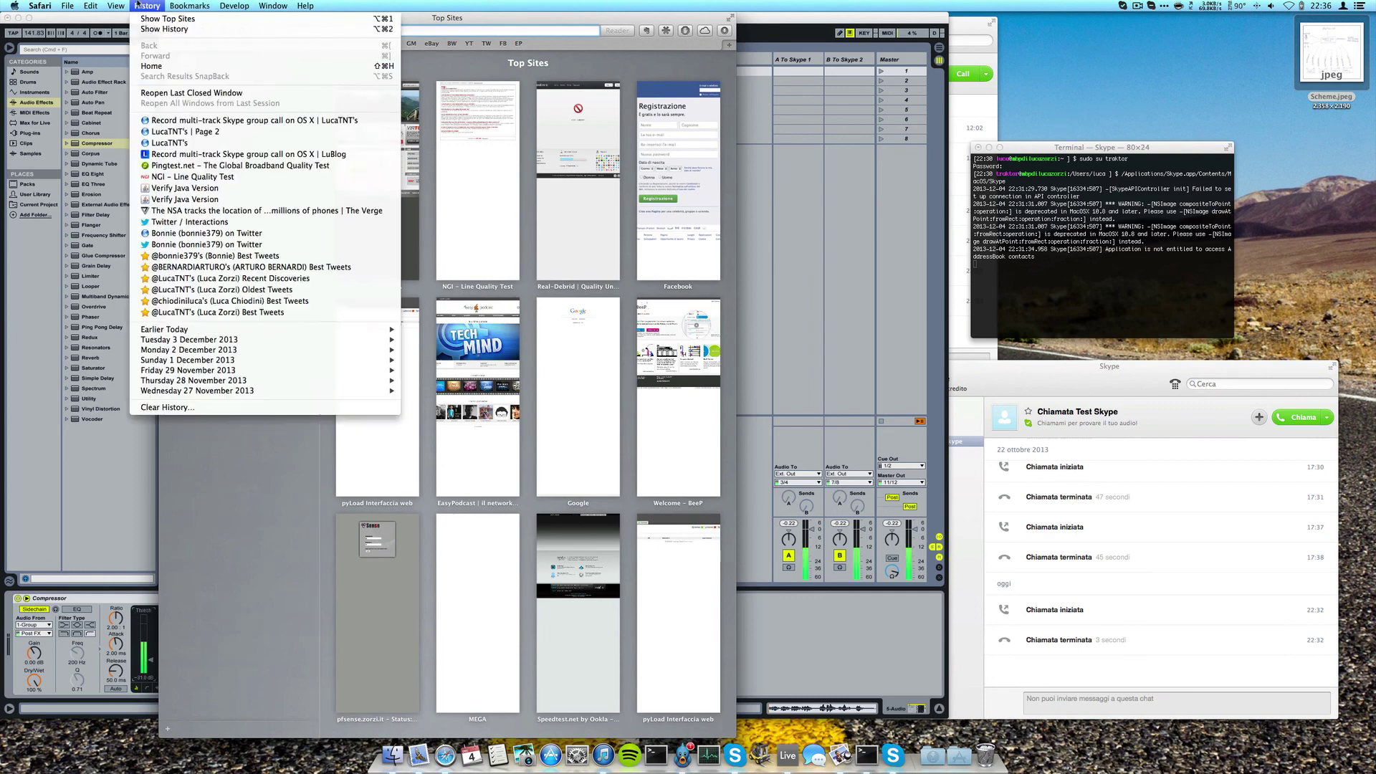
pyautogui.click(197, 122)
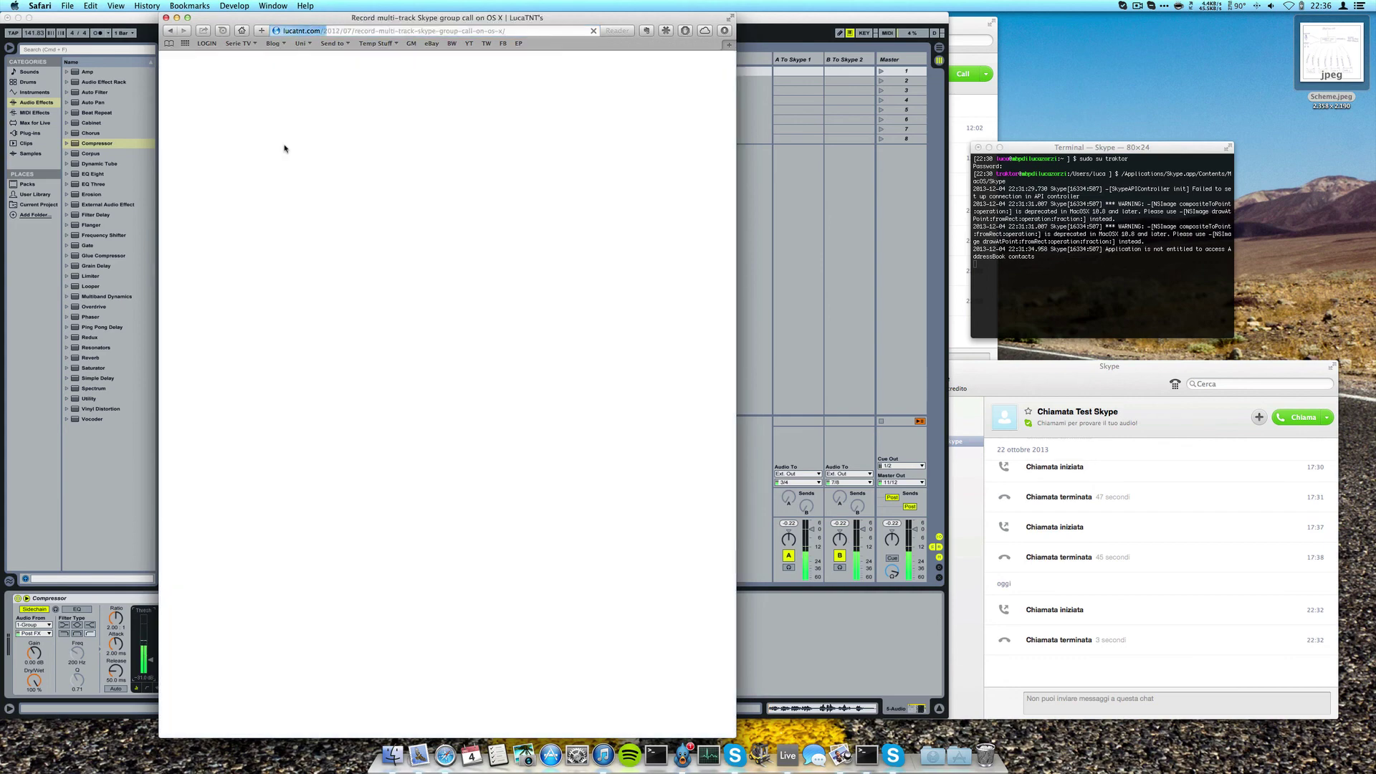